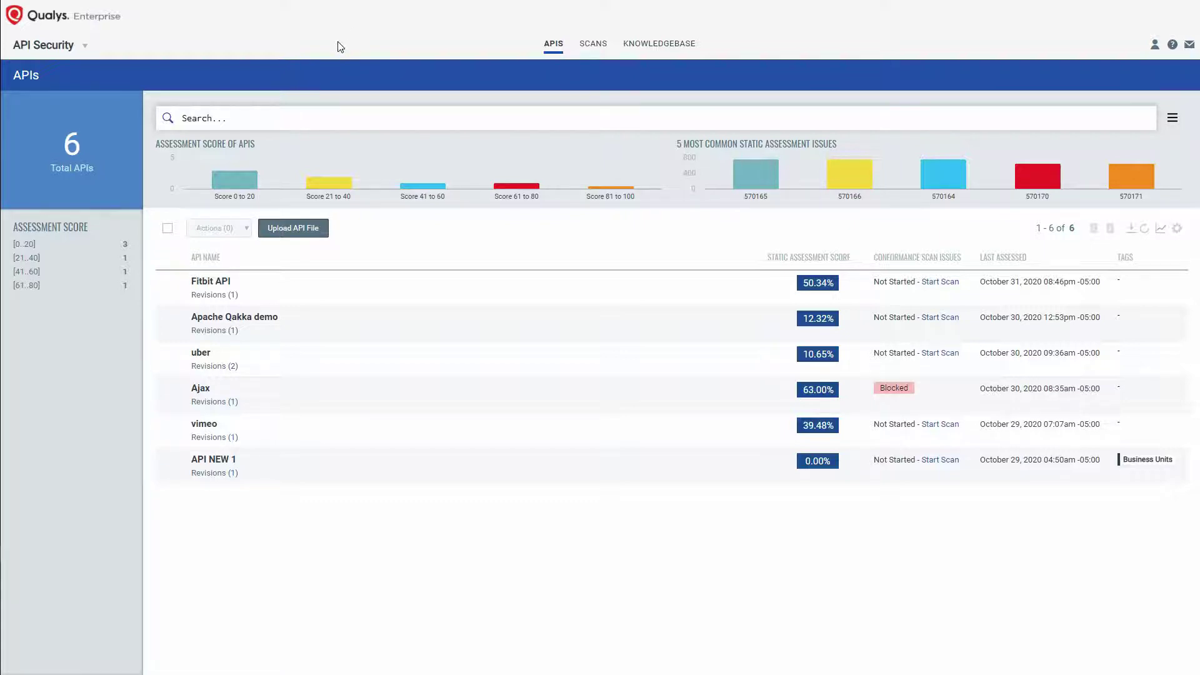
Step: Upload ebay.json as the Swagger file for a new API named 'eBay API'
left_click(293, 228)
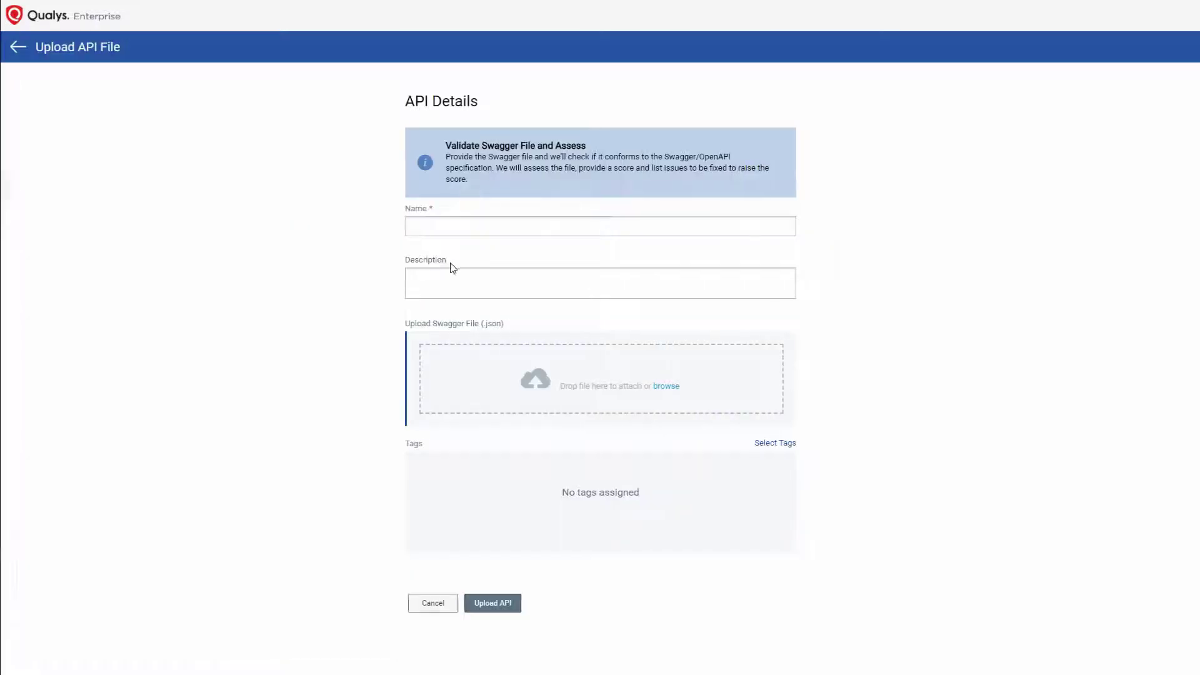
left_click(431, 226)
type("eB")
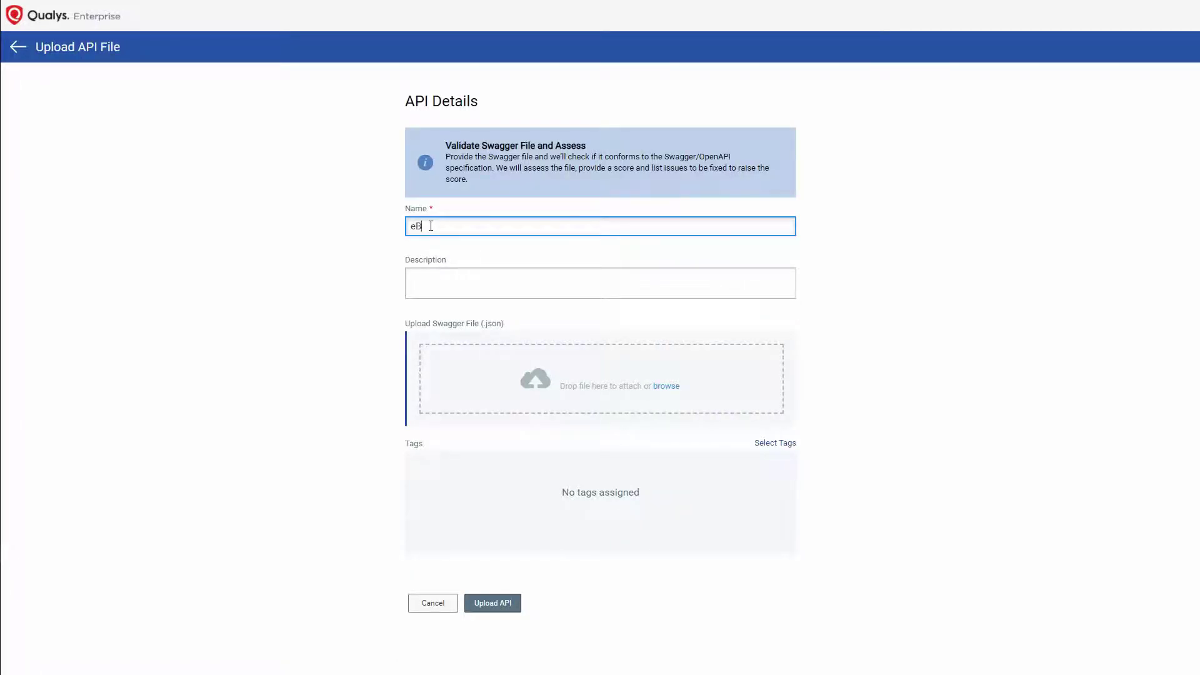
type("ayAPI")
left_click_drag(306, 206, 617, 401)
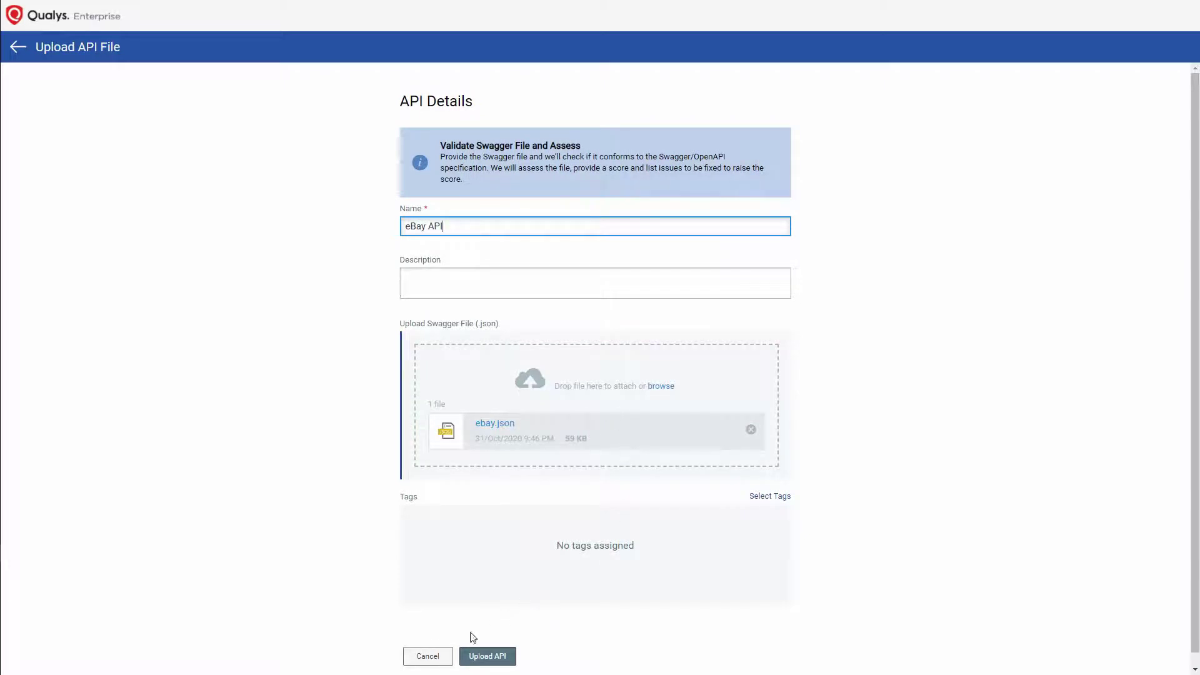
left_click(477, 657)
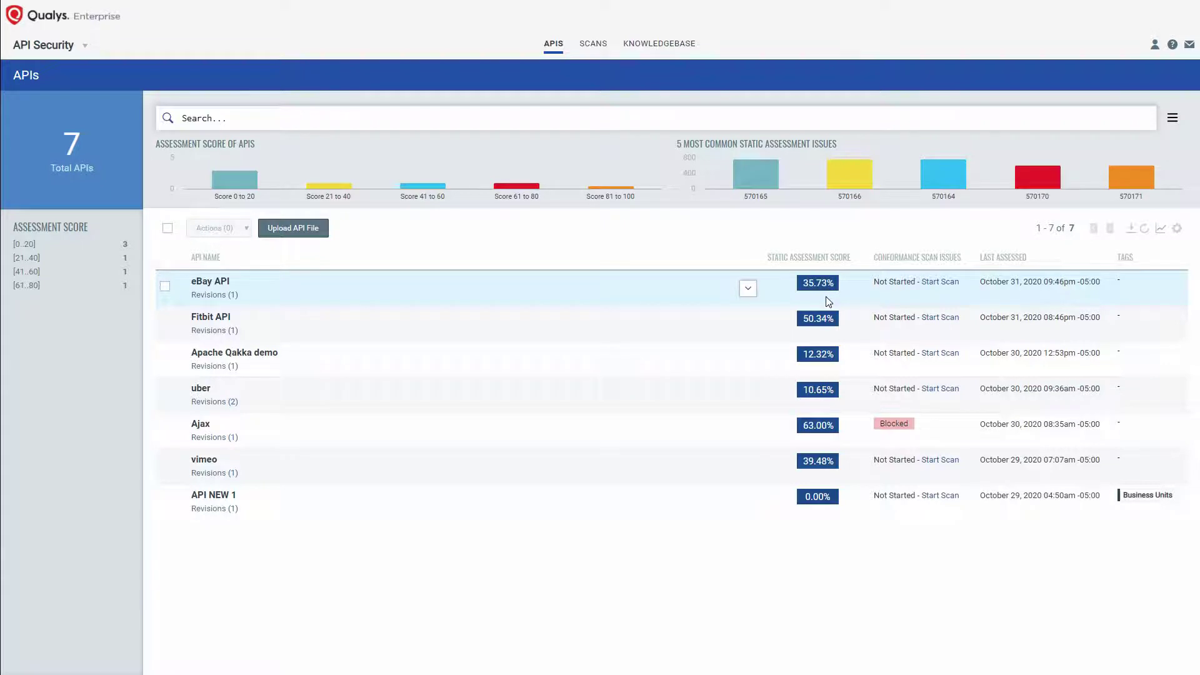
Step: Open the eBay API's details and show its static assessment issues
left_click(748, 290)
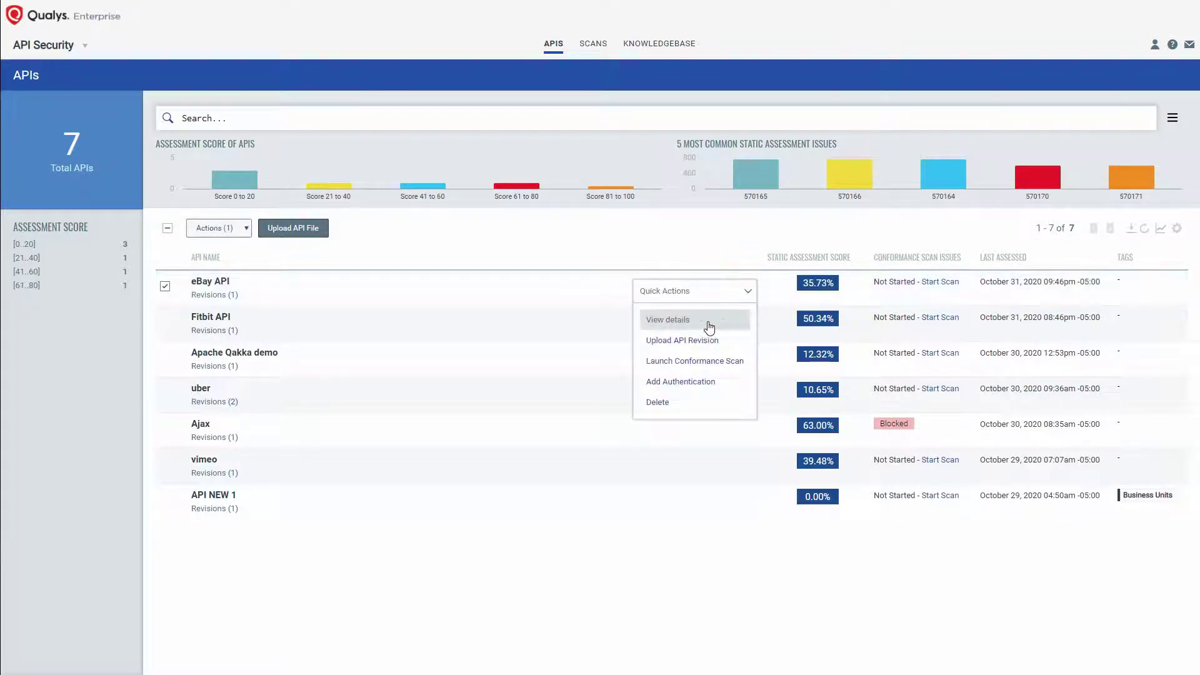
left_click(709, 328)
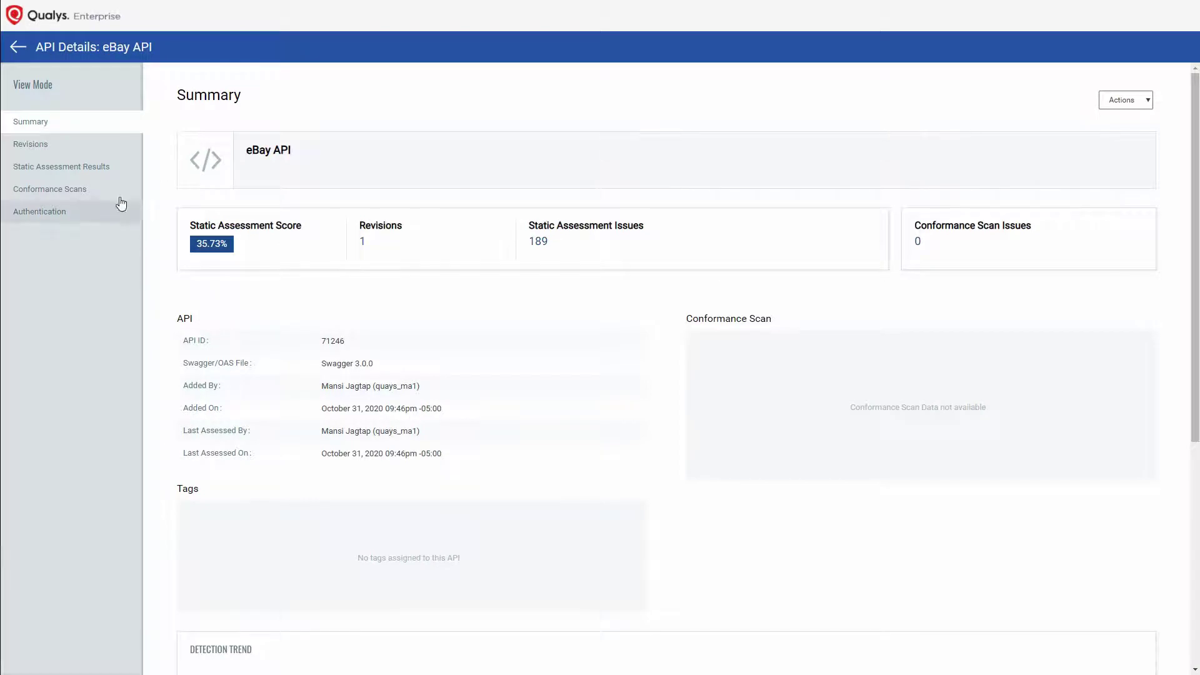
left_click(69, 167)
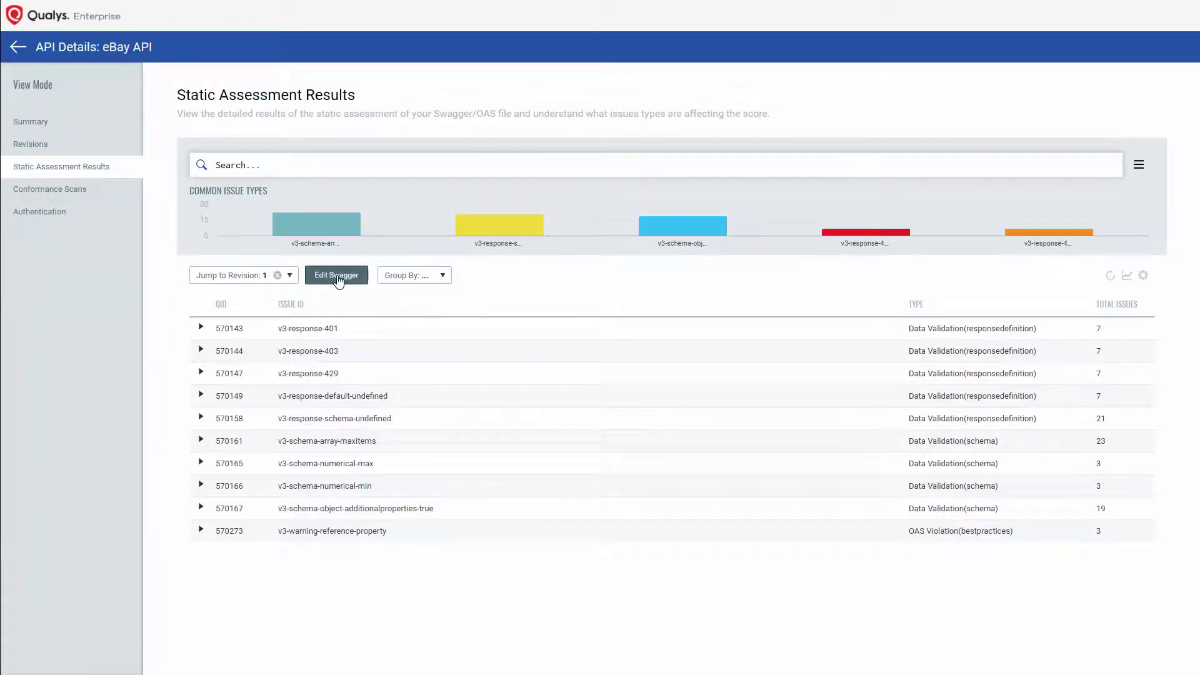
Step: View the eBay API's Swagger file beside its issues, then open its revisions list
left_click(338, 276)
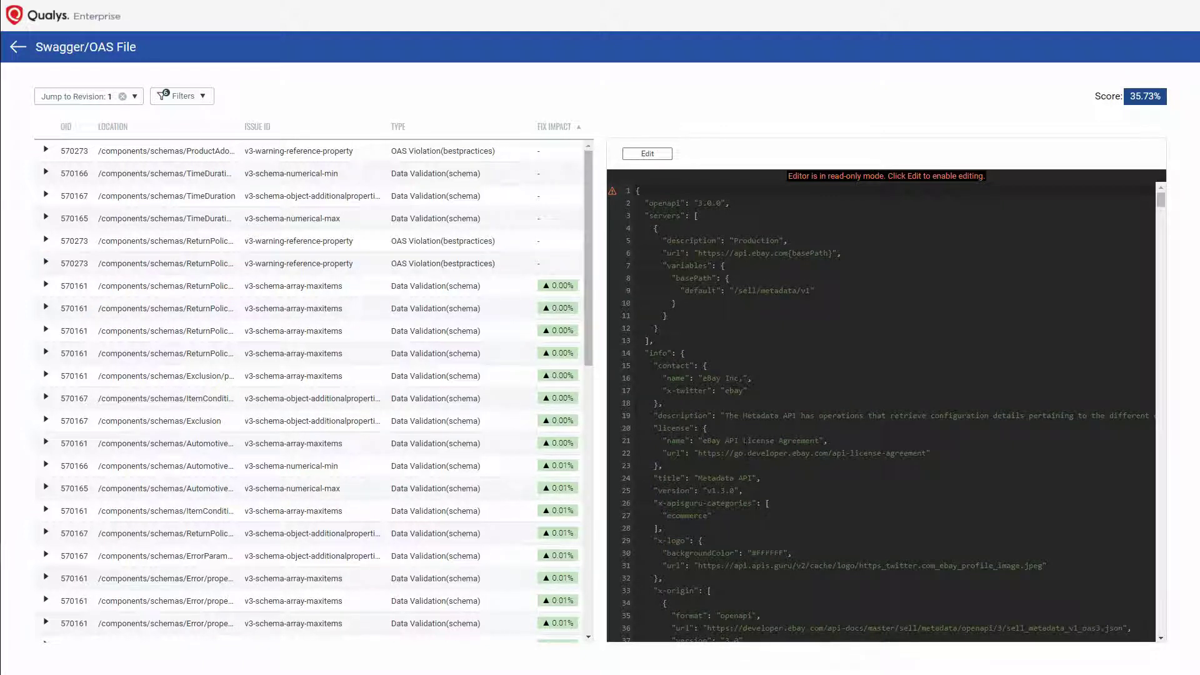
left_click(18, 47)
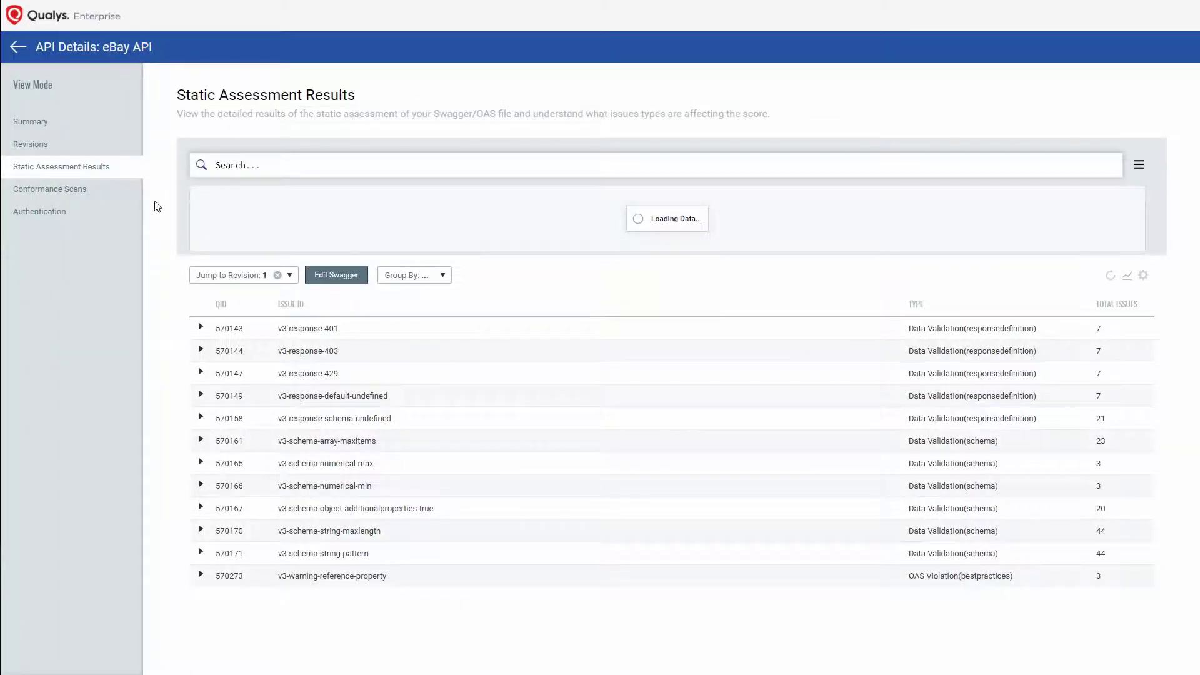
left_click(30, 144)
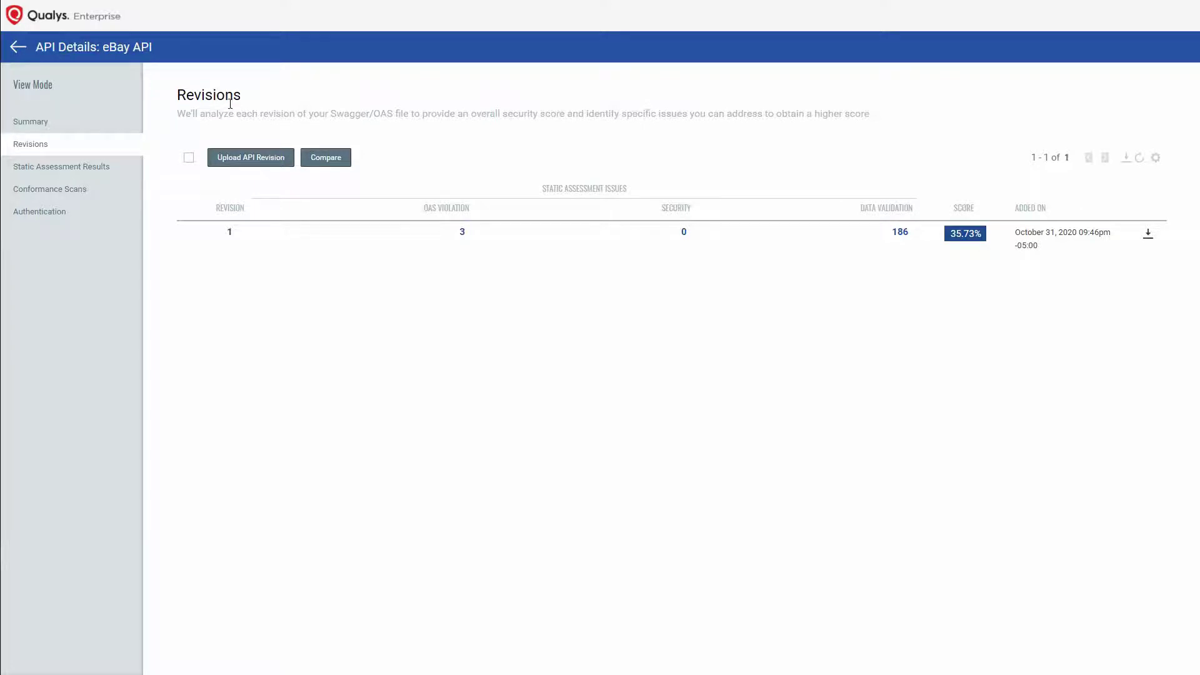
Step: Upload ebay-improved.json as revision 2 and refresh until its 63.78% score appears
left_click(253, 165)
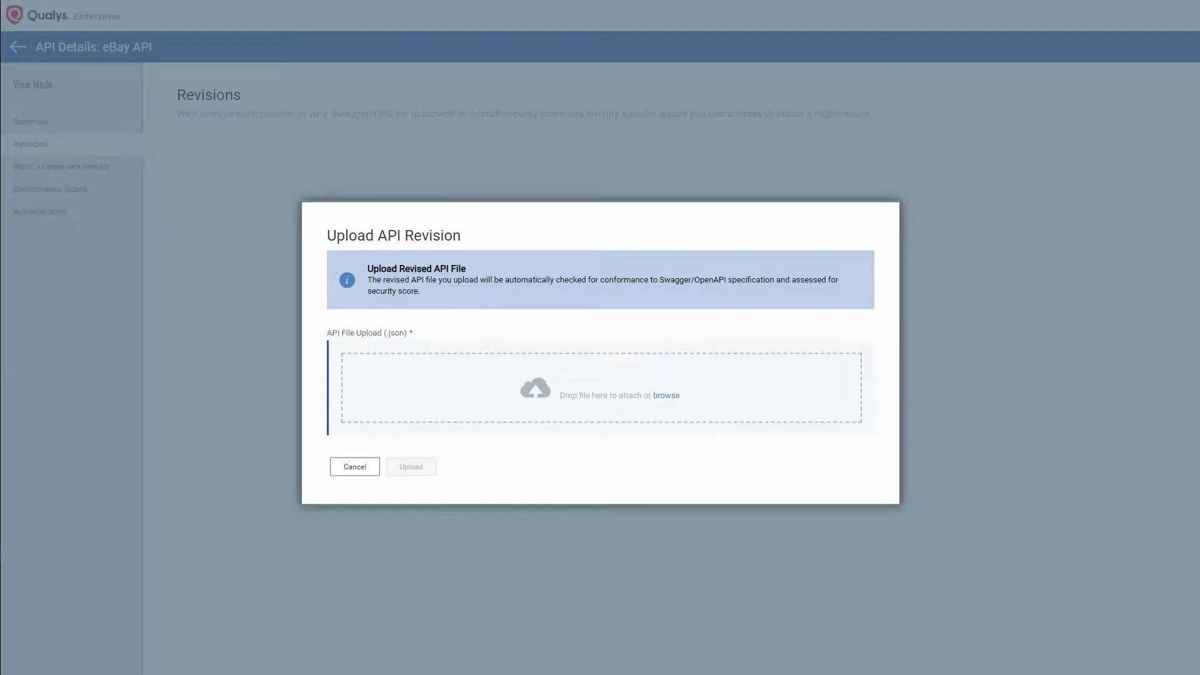
left_click_drag(214, 231, 597, 400)
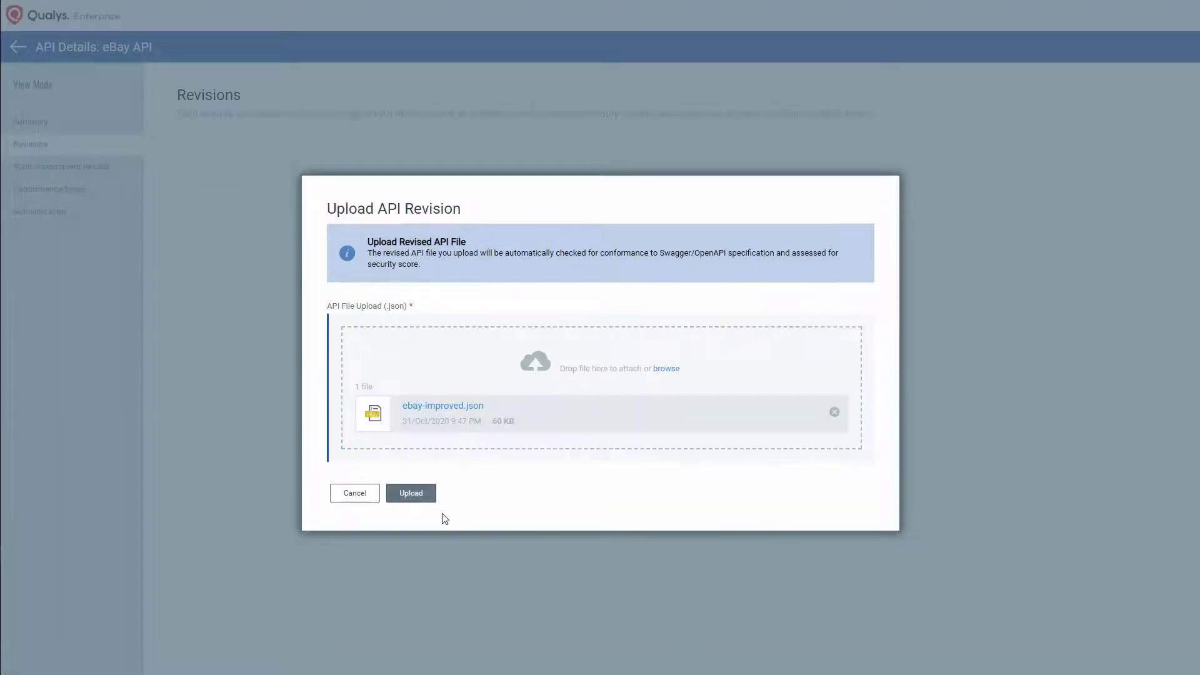
left_click(408, 493)
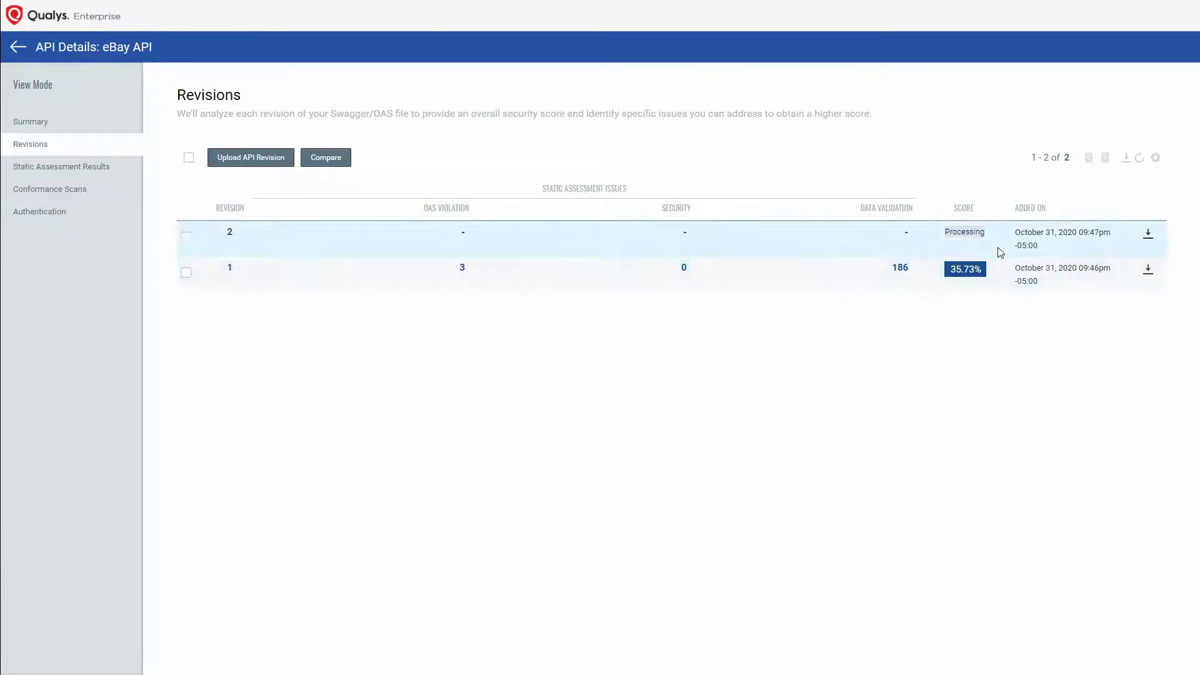
left_click(1141, 162)
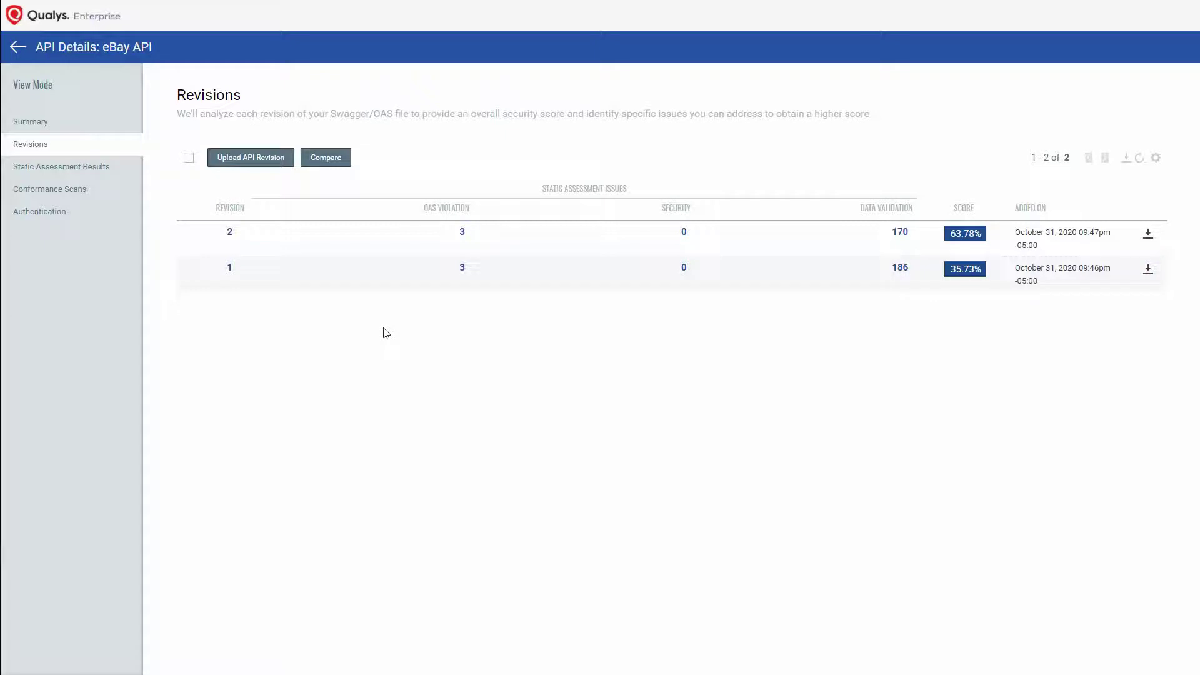
Step: From the eBay API summary, open and cancel a Conformance Scan, then return to the APIs list
left_click(31, 122)
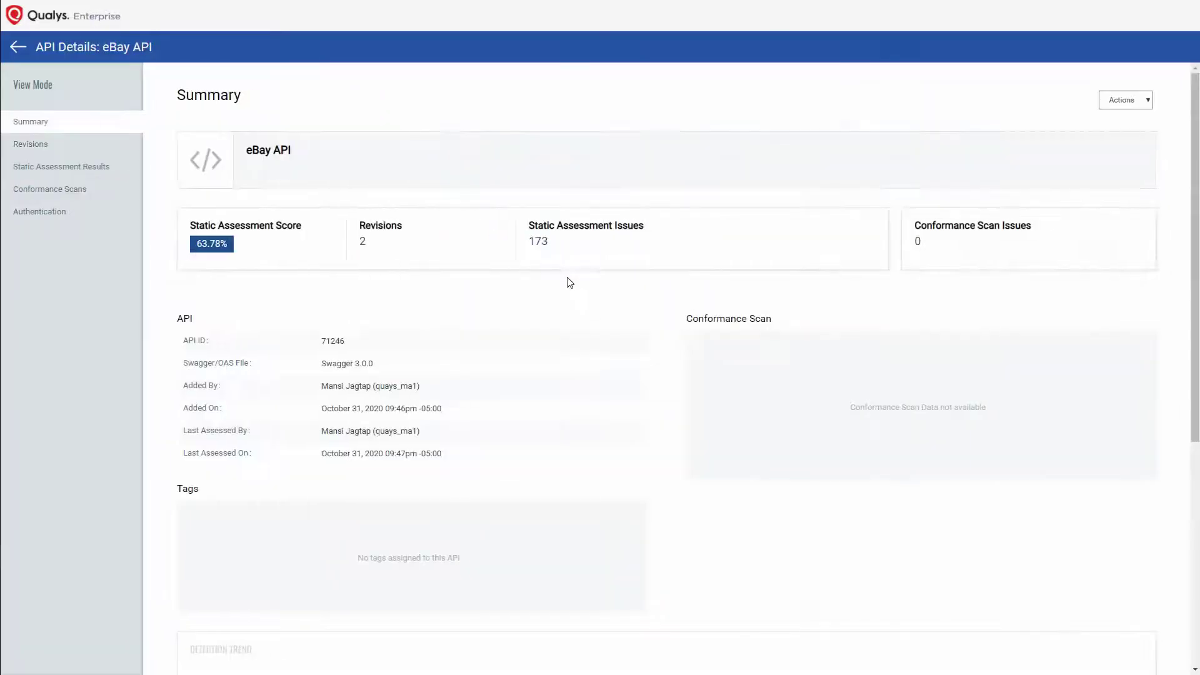
left_click(1142, 103)
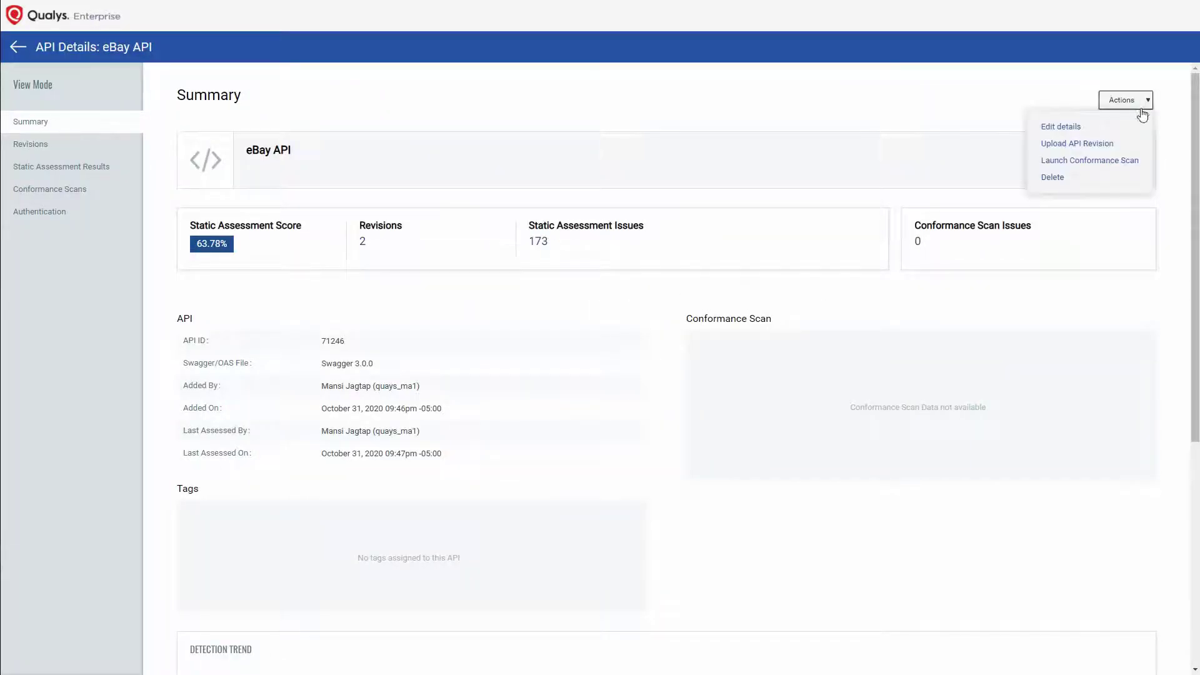
left_click(1095, 162)
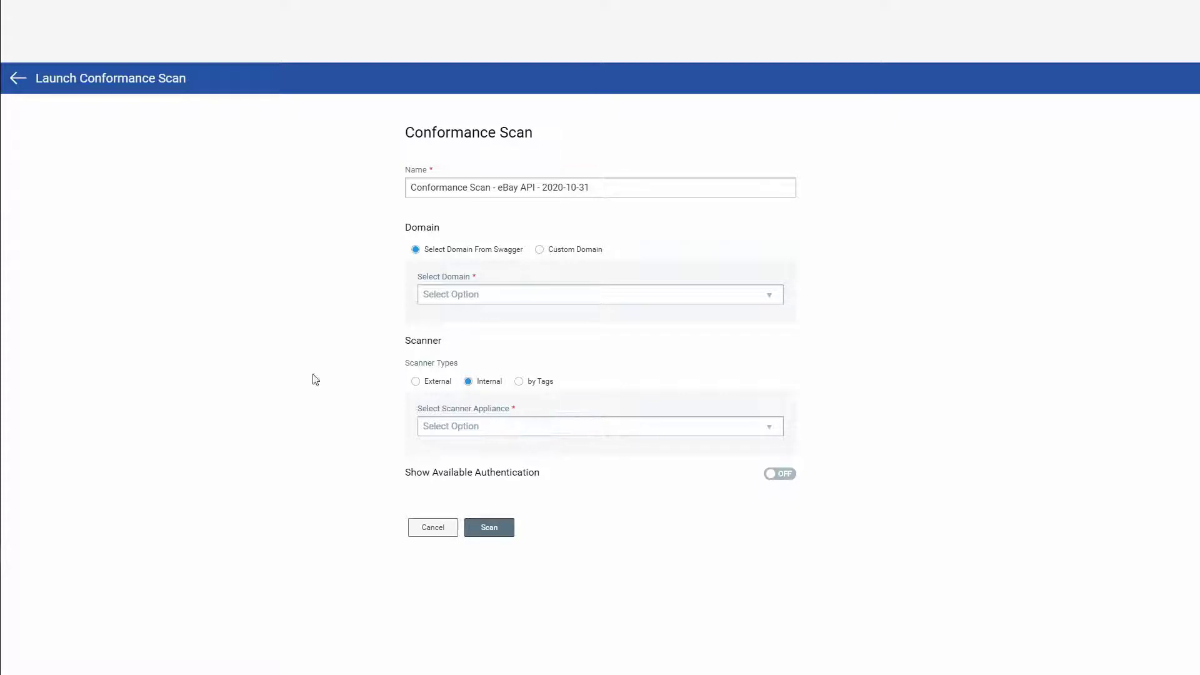
left_click(17, 79)
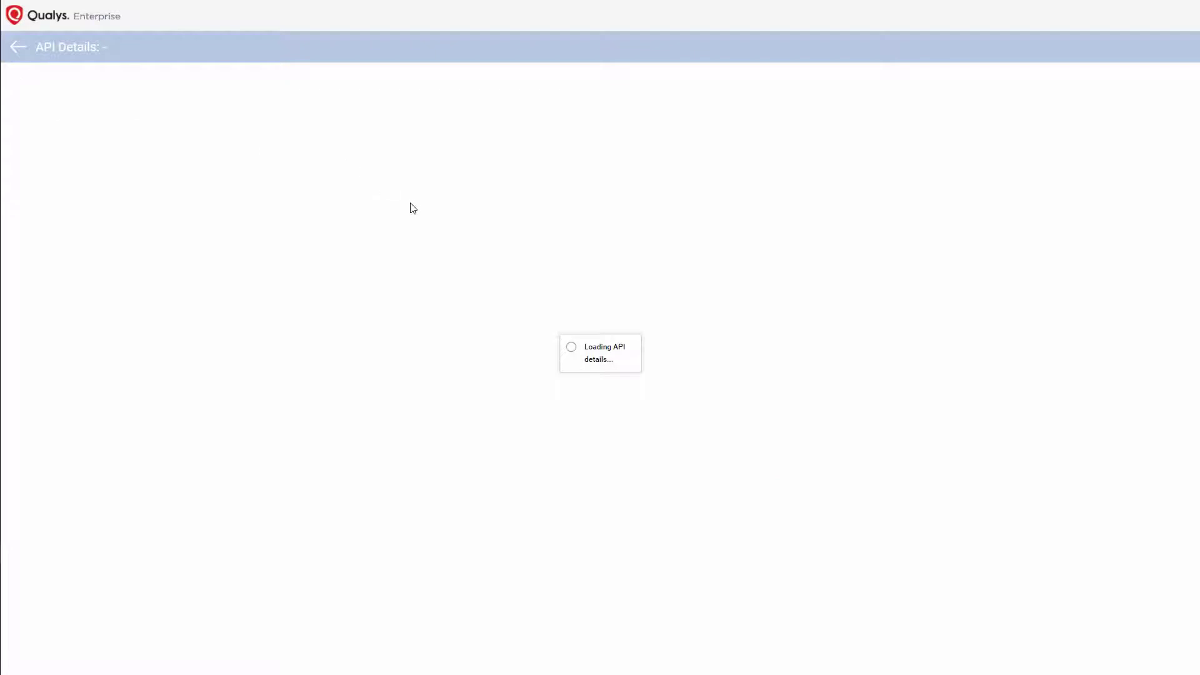
left_click(18, 49)
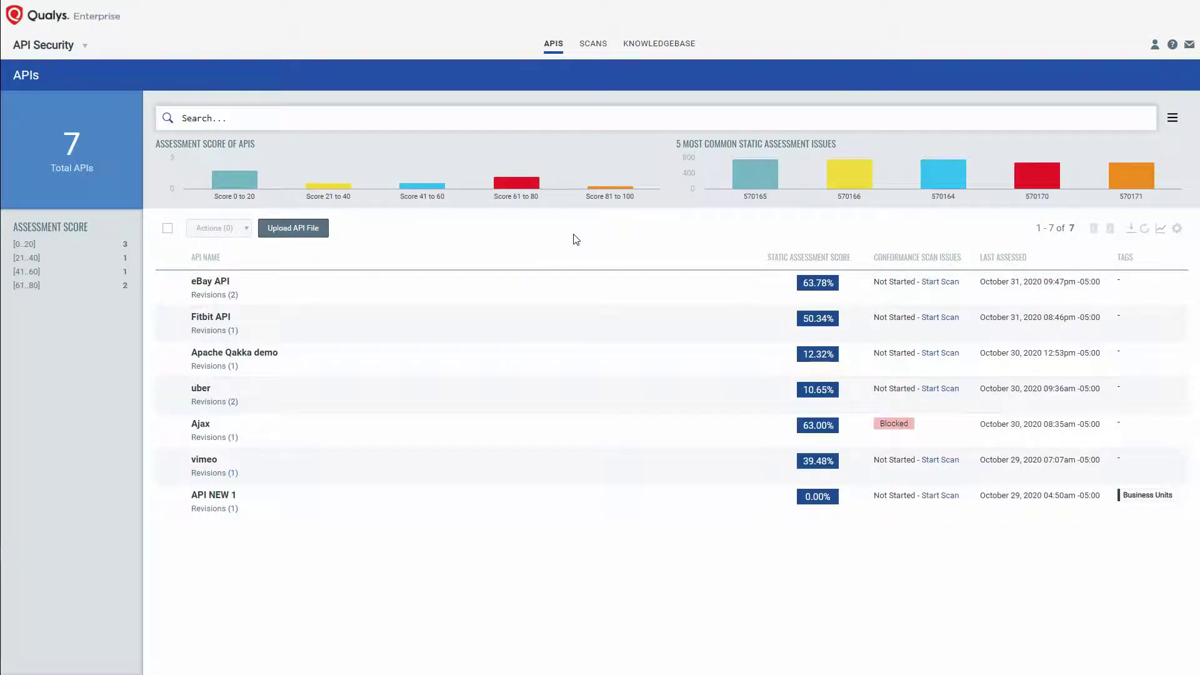
Step: Look over the SCANS list, then open the KnowledgeBase of 500 vulnerabilities
left_click(245, 121)
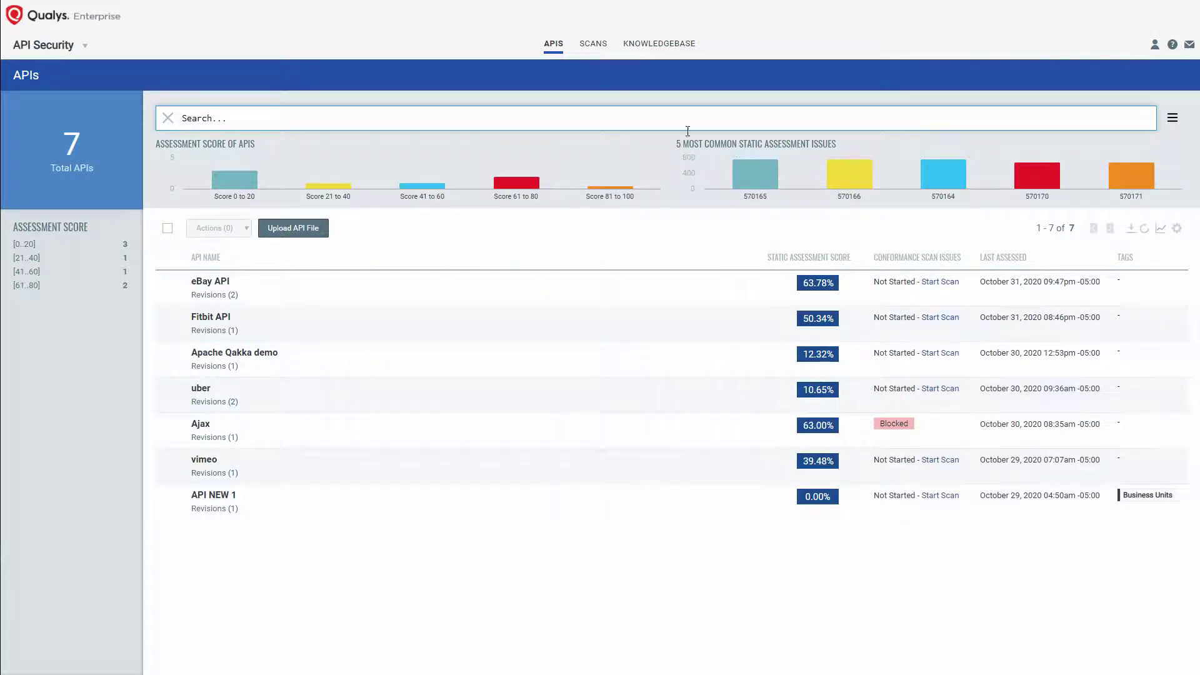
left_click(594, 46)
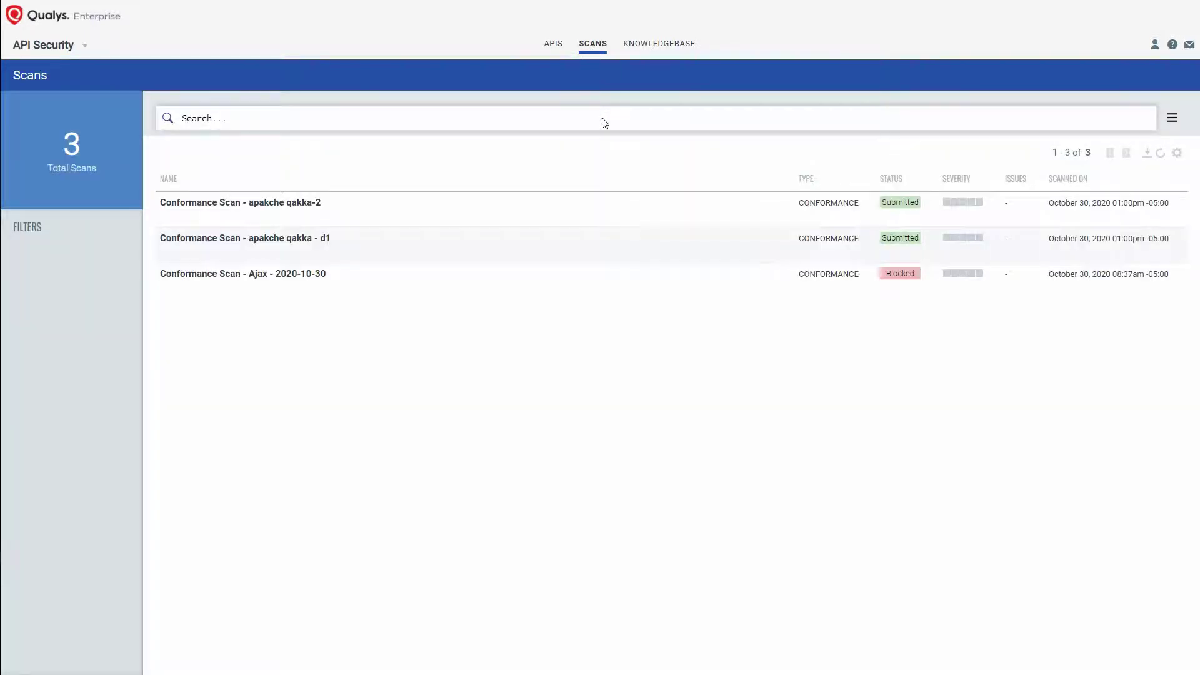
left_click(664, 46)
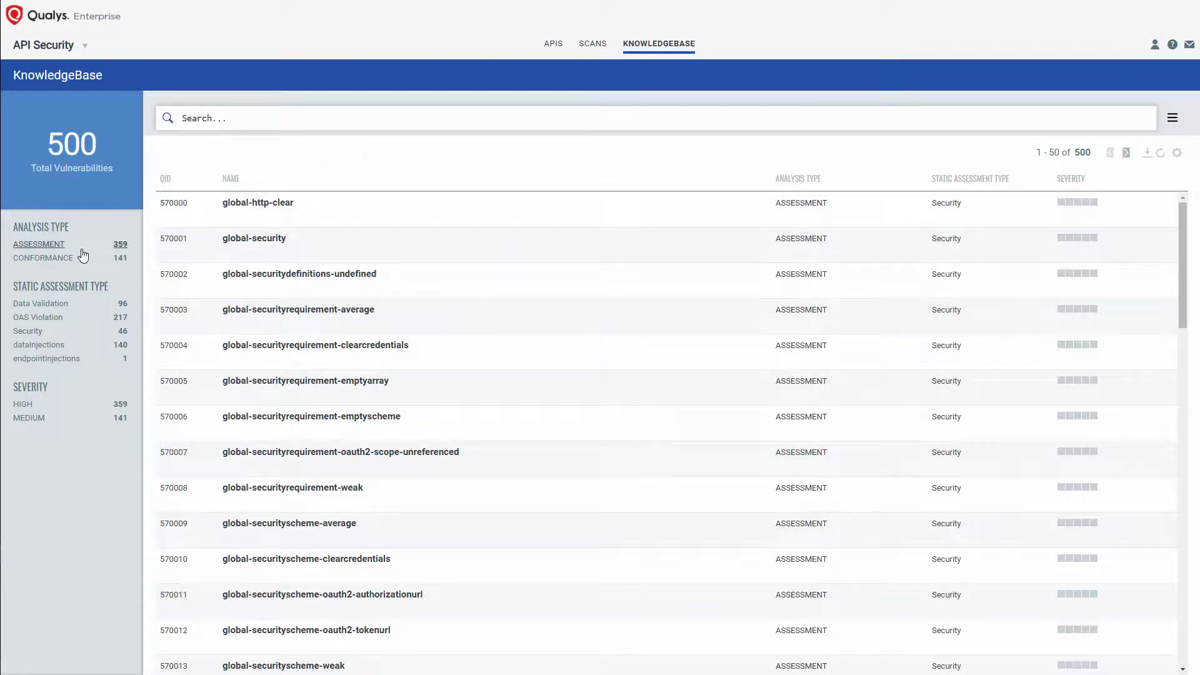
Step: Filter the KnowledgeBase to ASSESSMENT checks of the Data Validation type, 96 in total
left_click(47, 247)
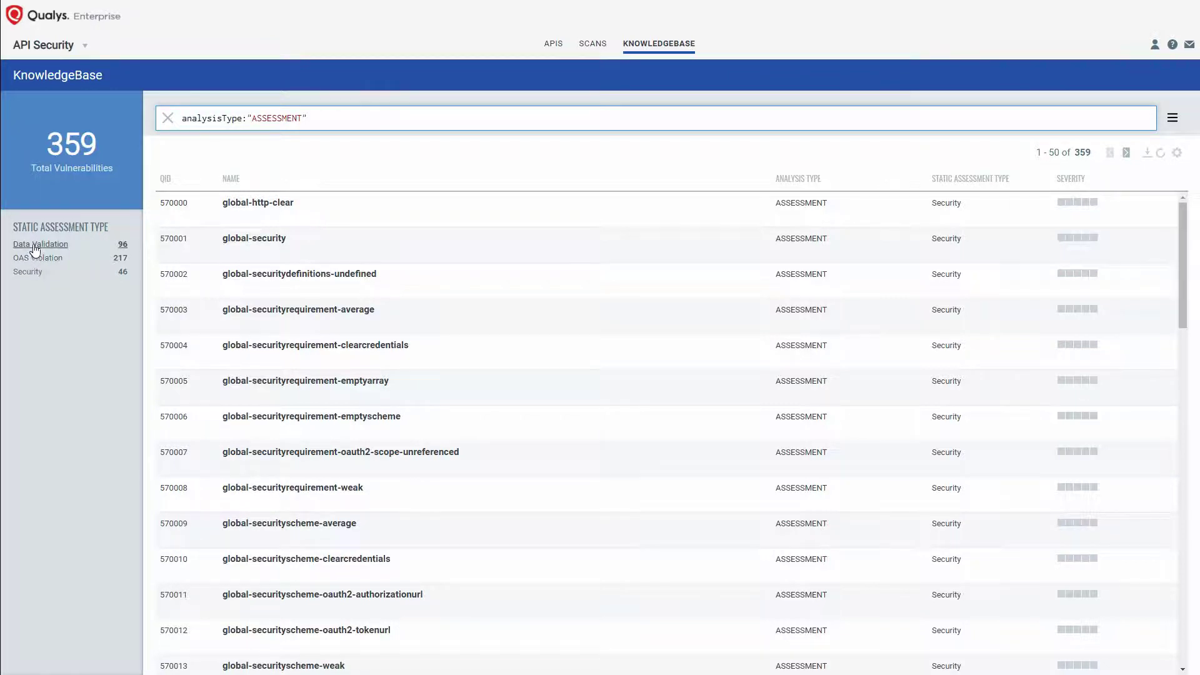
left_click(35, 248)
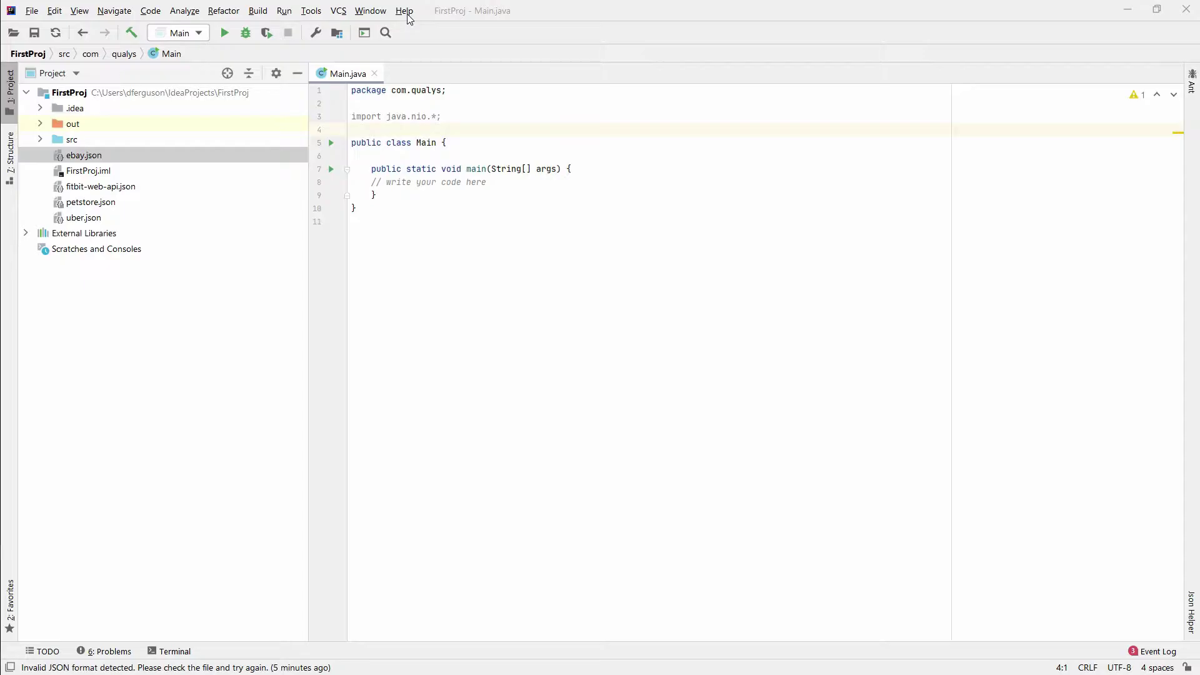
left_click(406, 14)
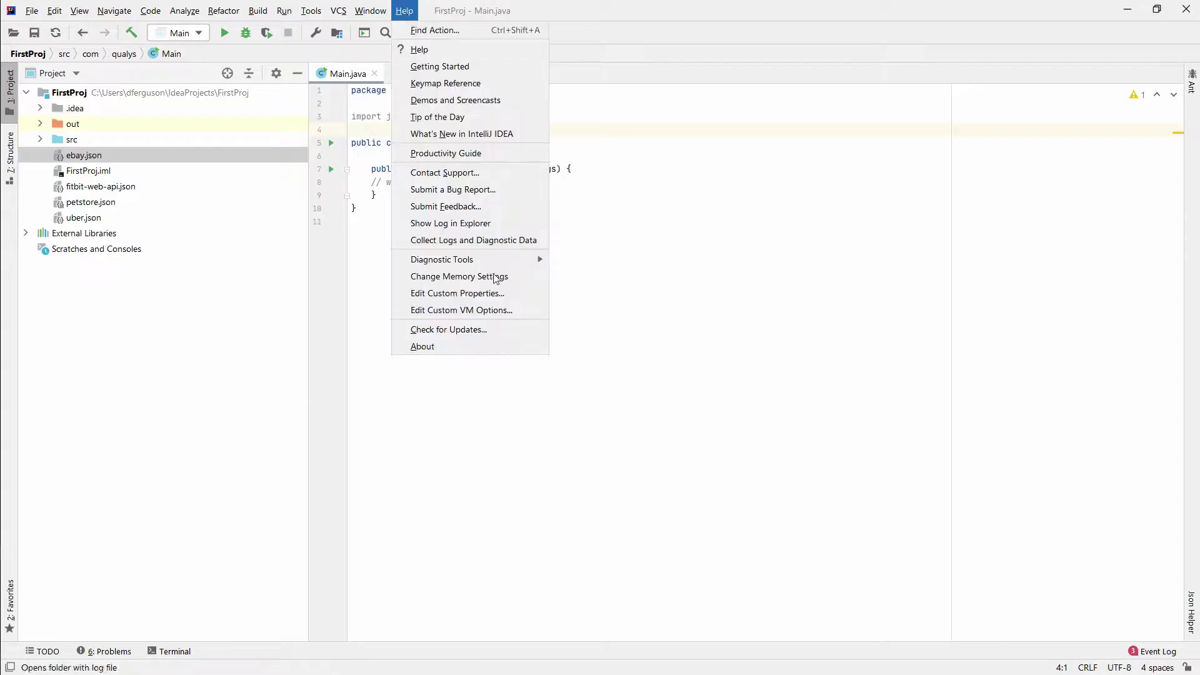
left_click(446, 347)
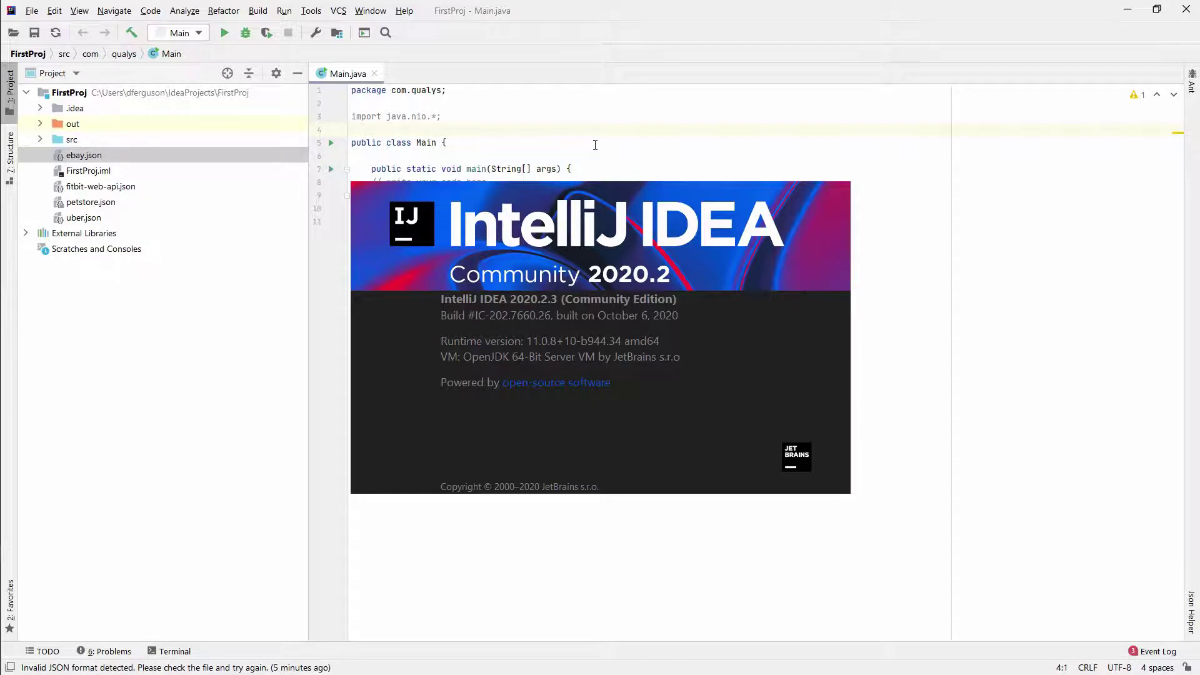
left_click(595, 145)
left_click(32, 11)
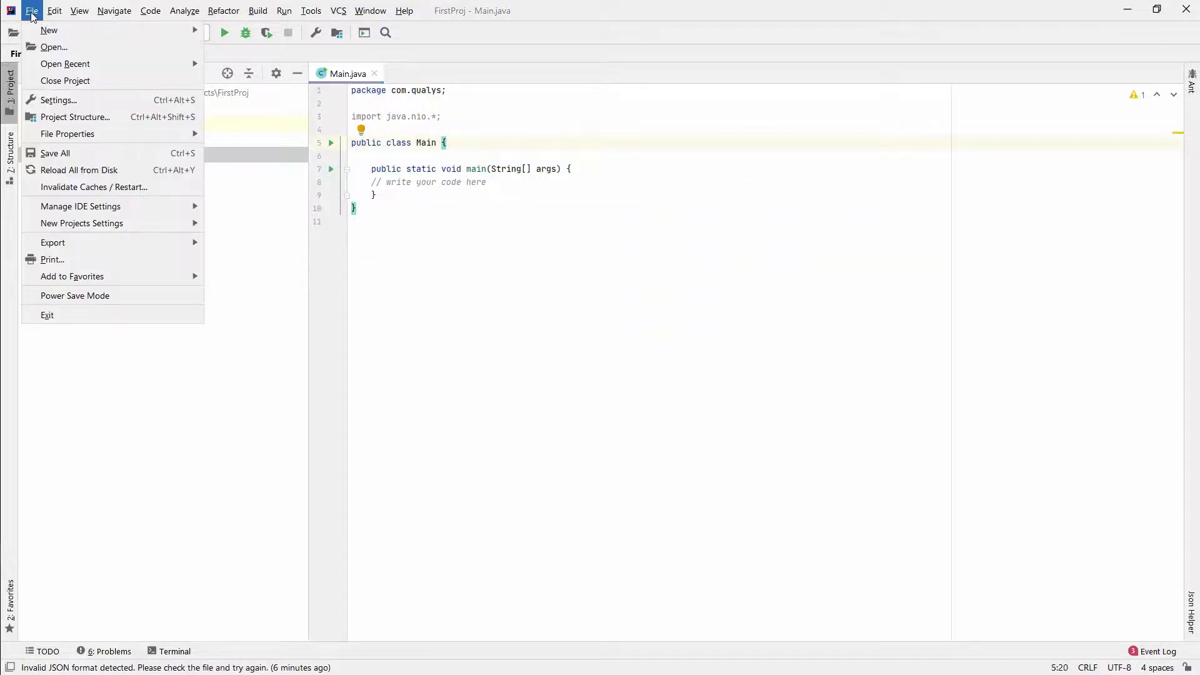
left_click(55, 105)
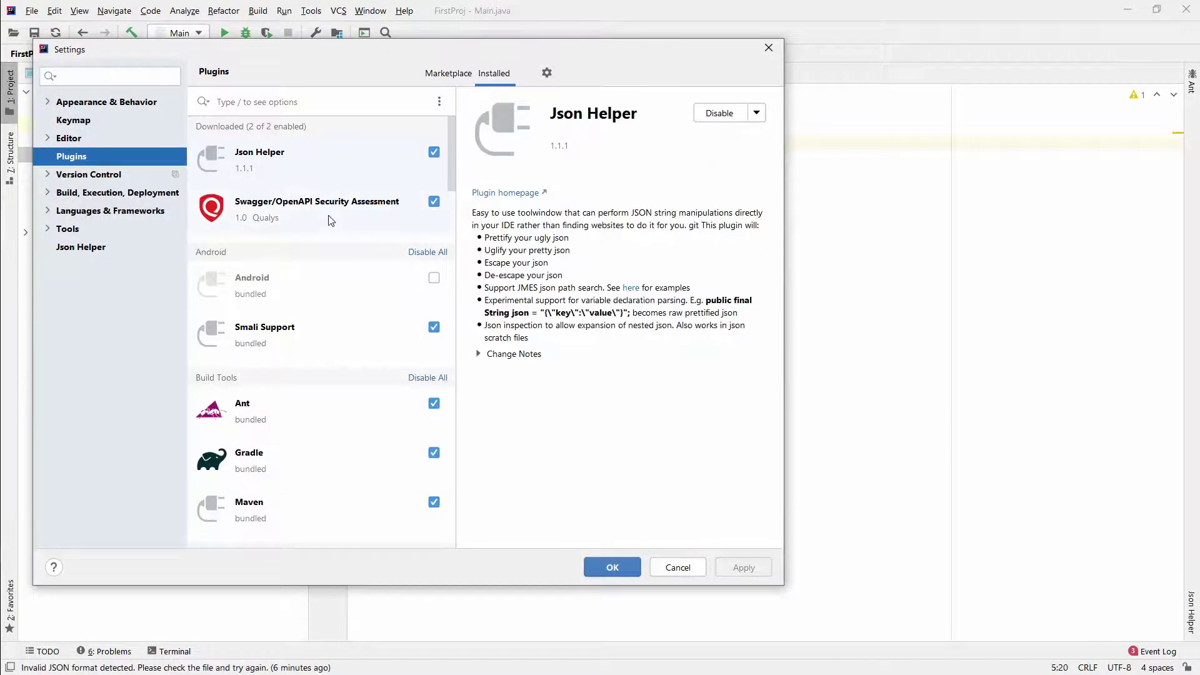
left_click(331, 220)
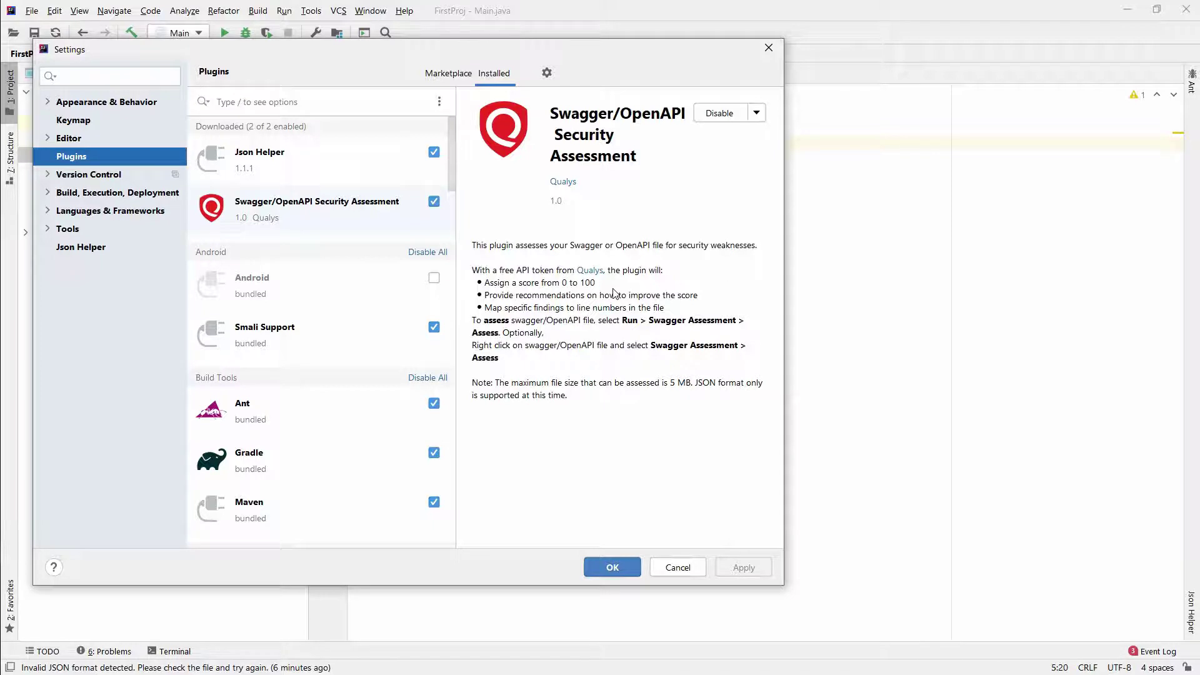
left_click(619, 568)
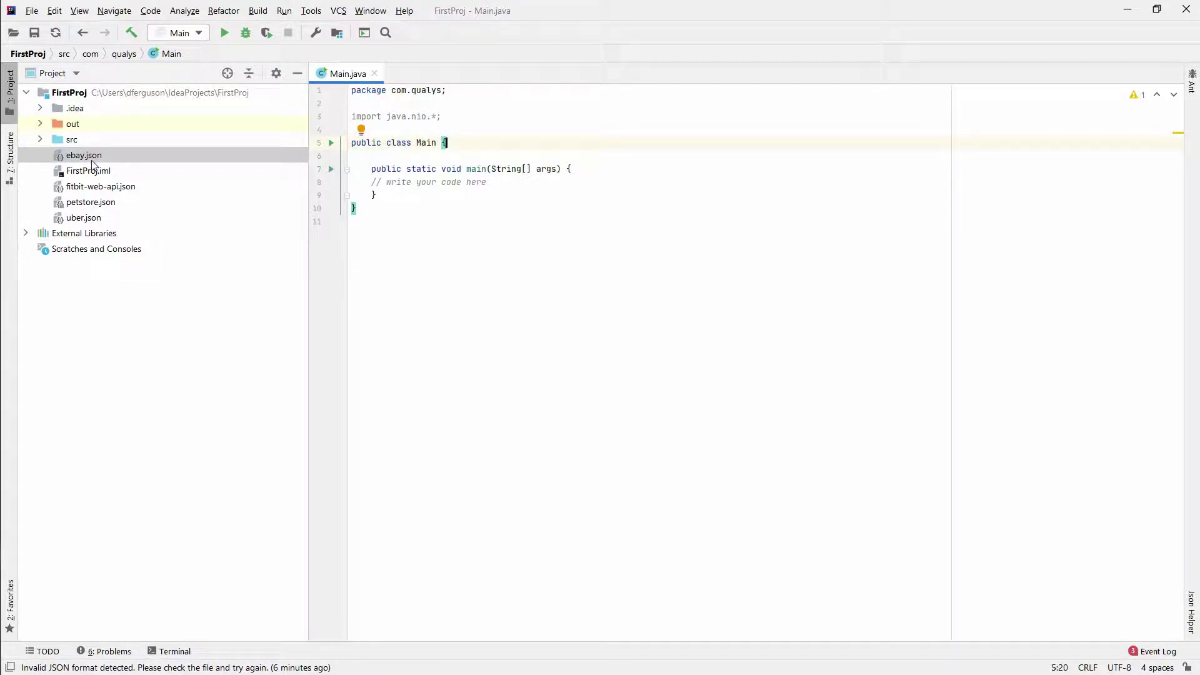
double_click(92, 162)
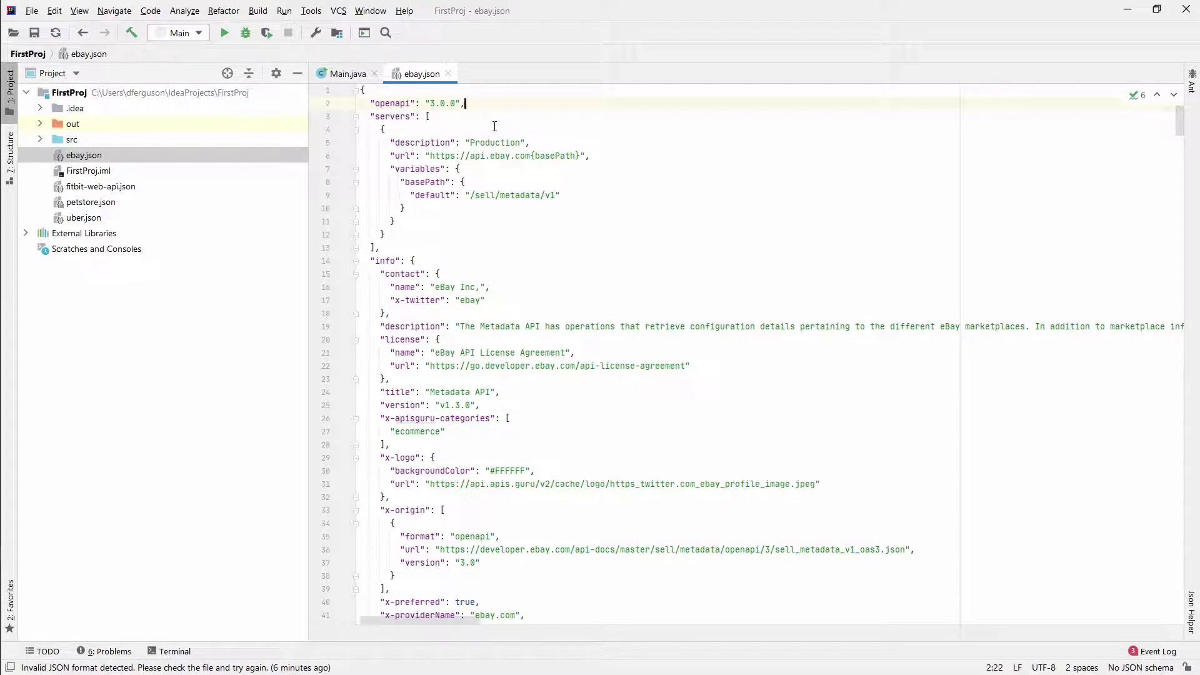
right_click(495, 127)
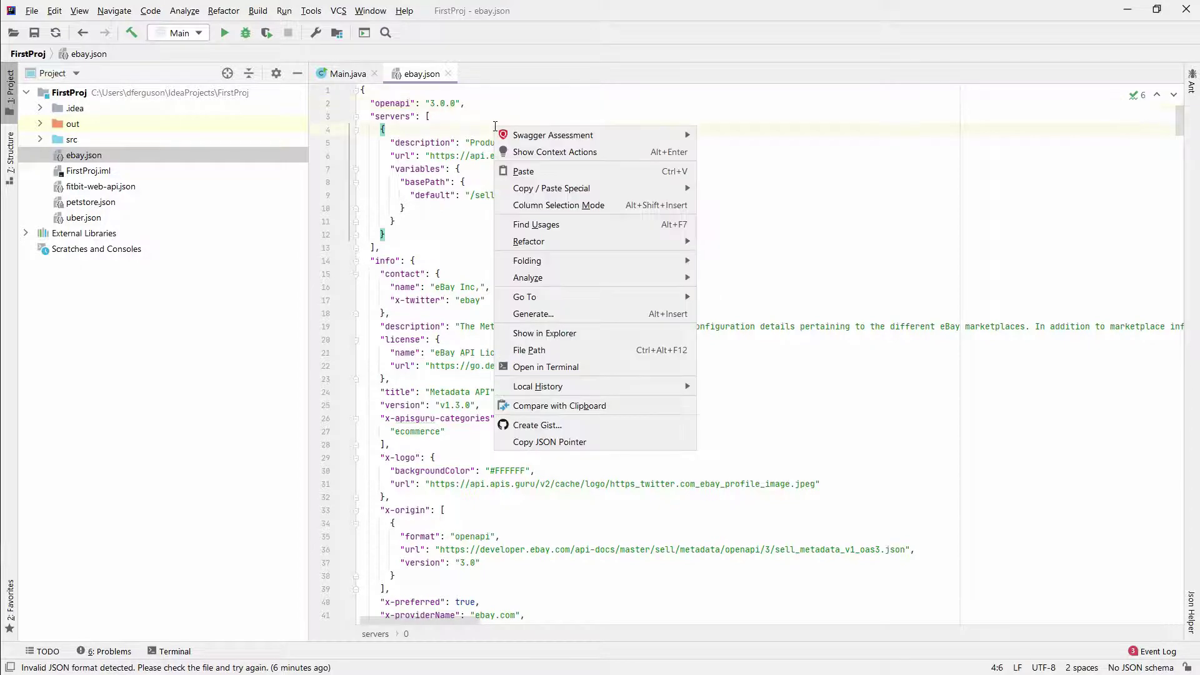
mouse_move(560, 135)
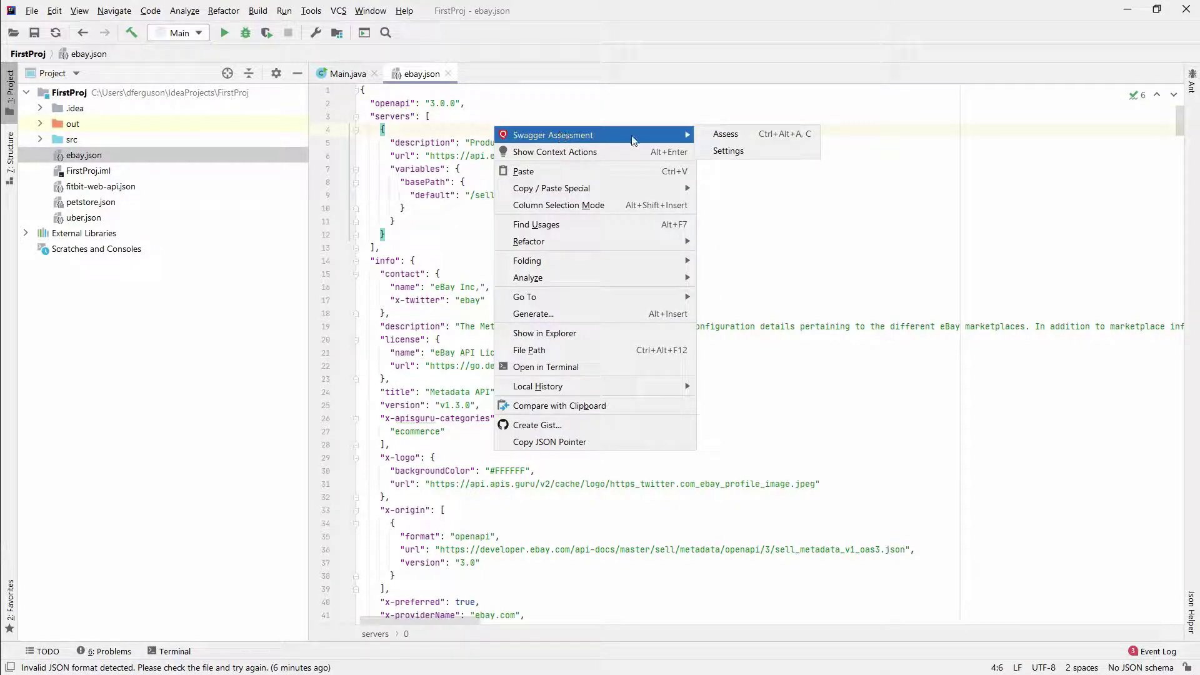
left_click(728, 151)
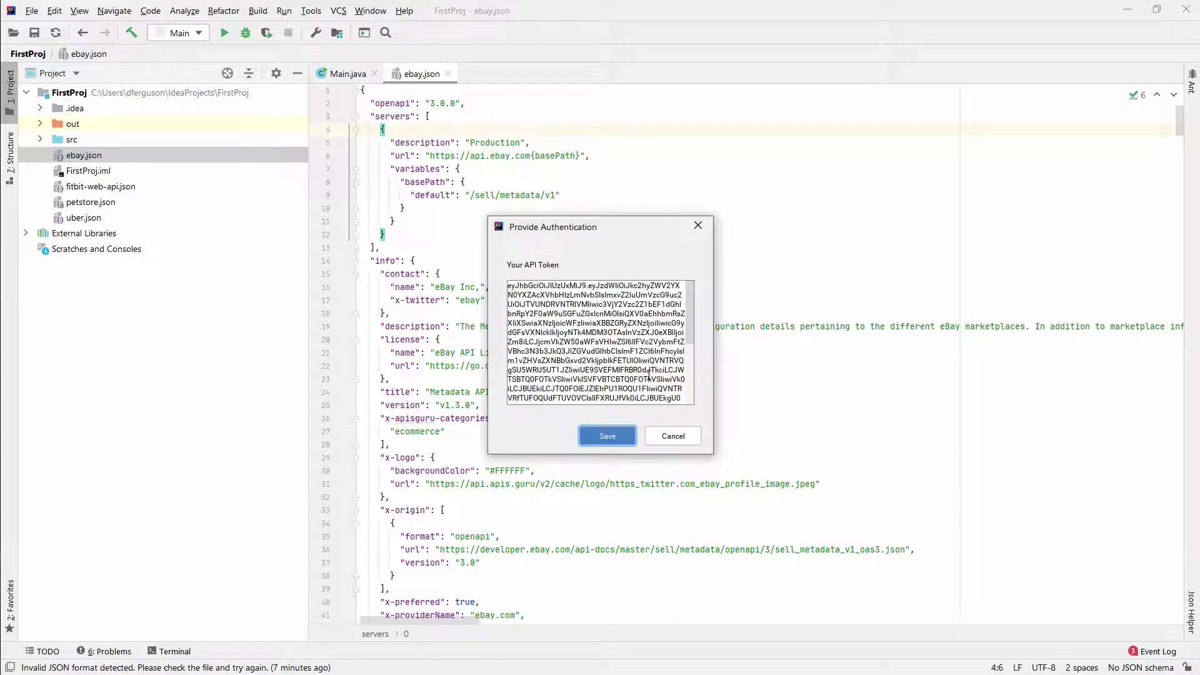
left_click(673, 436)
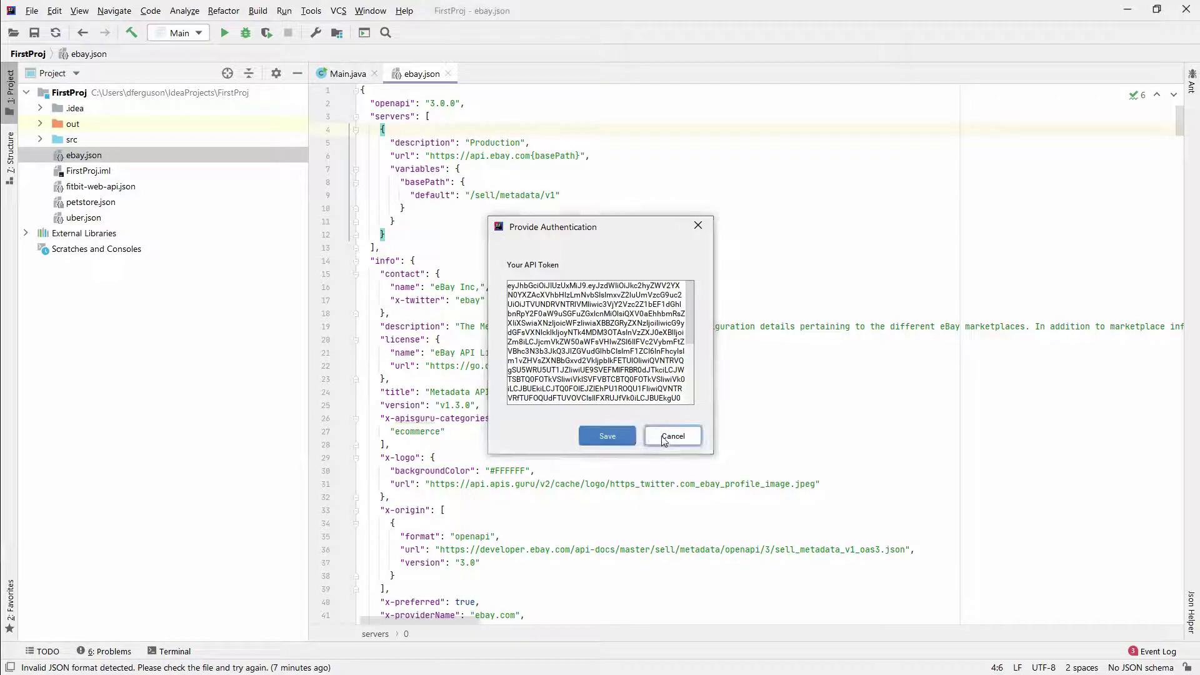
Step: Run Swagger Assessment > Assess on ebay.json and enlarge the findings panel (189 issues, 35.72%)
right_click(570, 131)
mouse_move(619, 140)
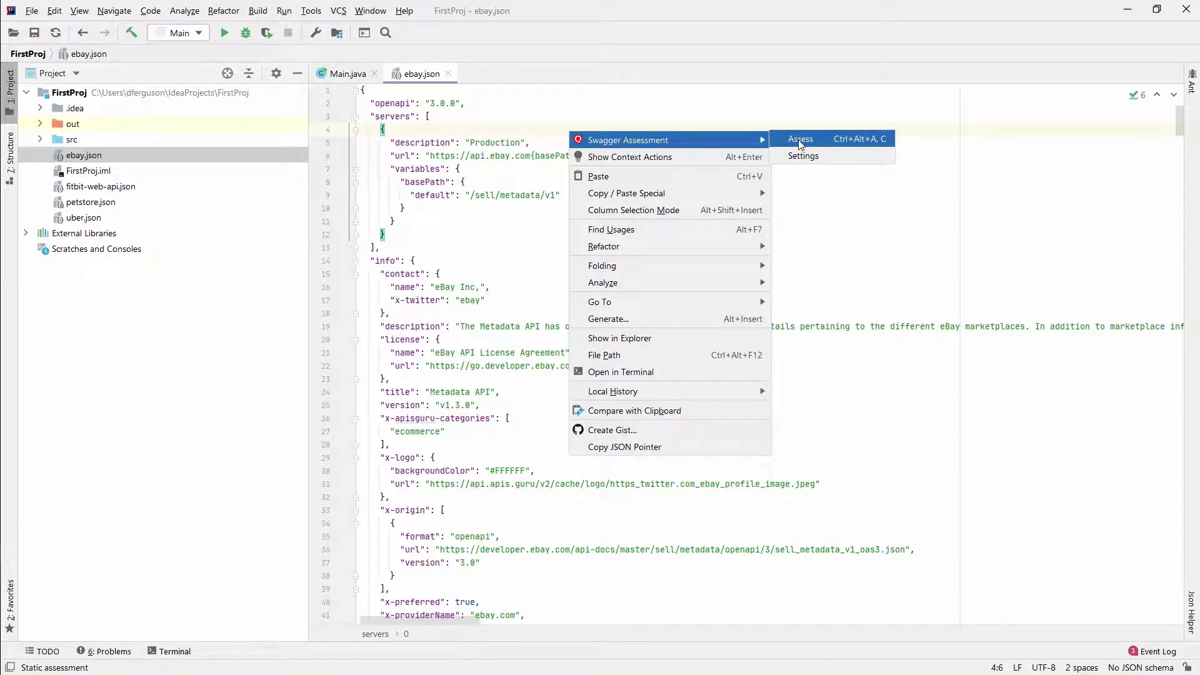
left_click(800, 142)
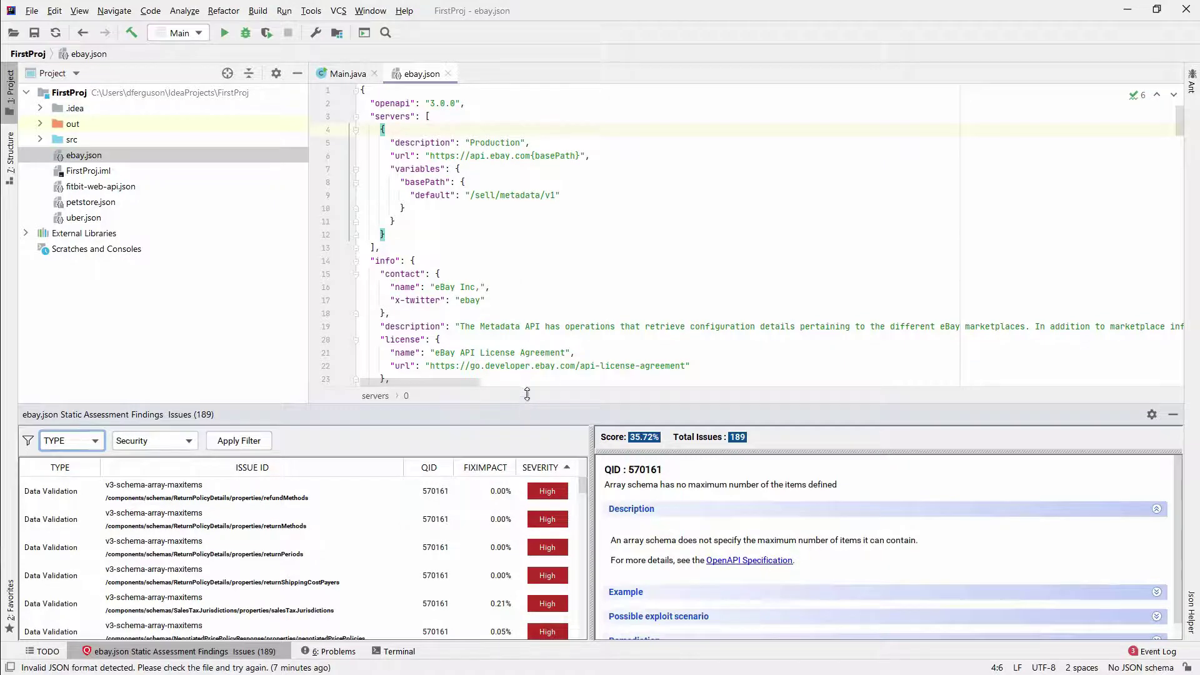
left_click_drag(525, 409, 531, 352)
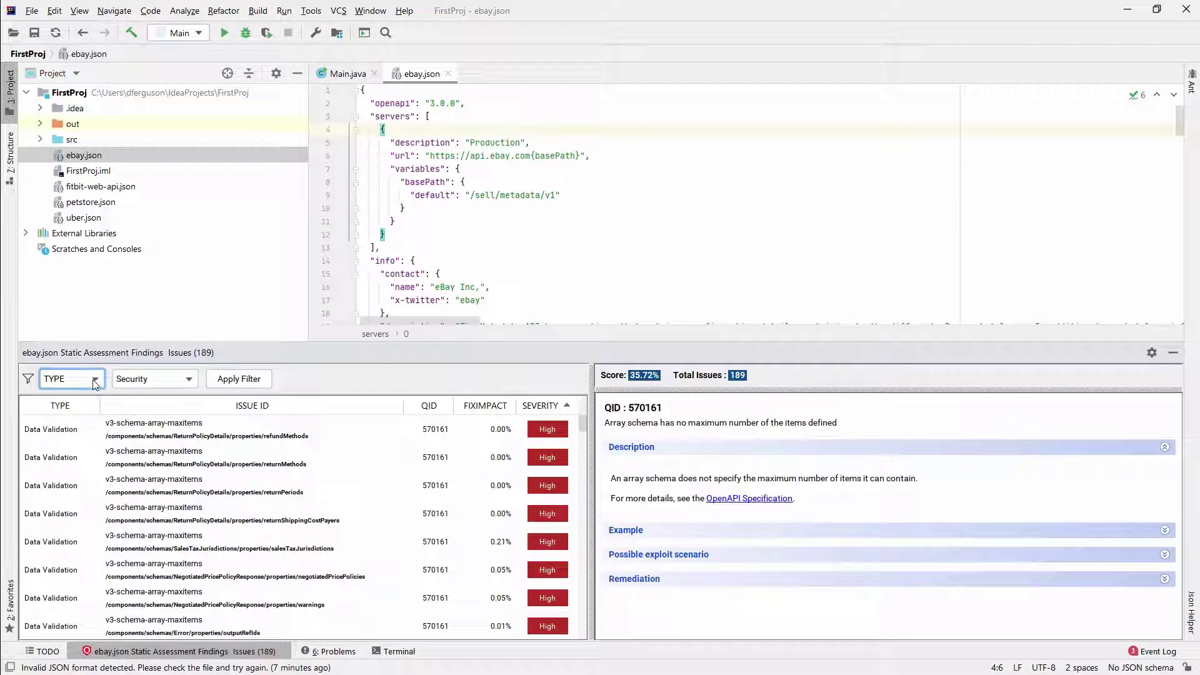
left_click(185, 379)
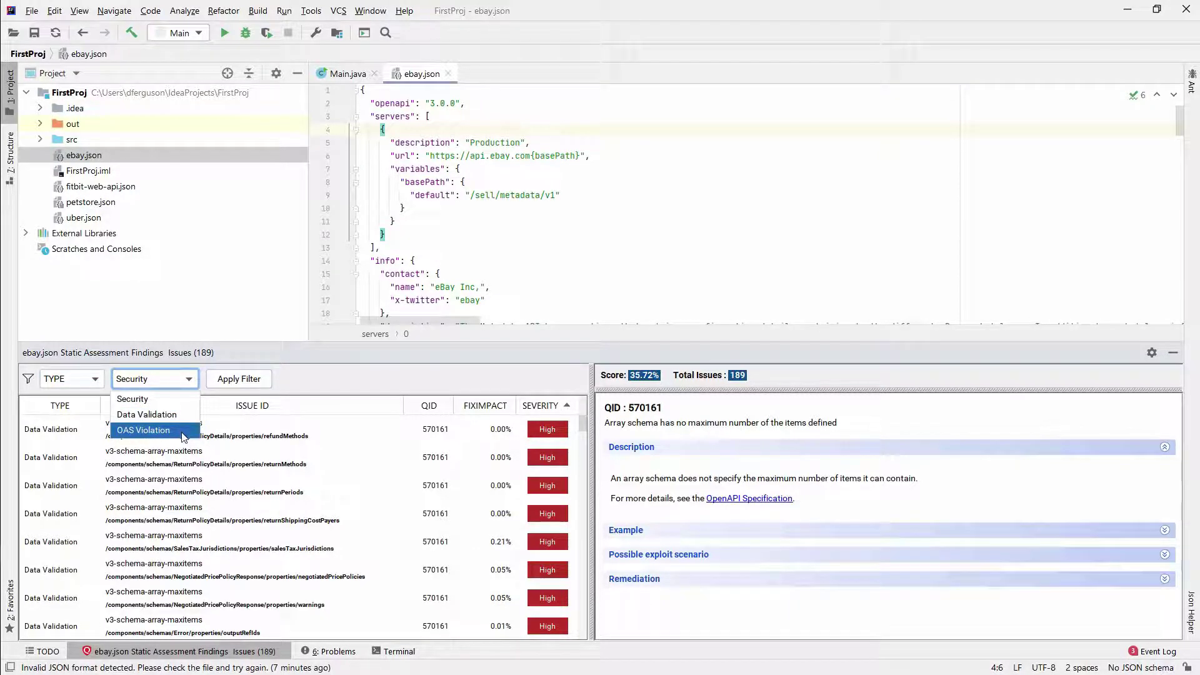
Step: Apply a TYPE: Security filter to the findings, which returns nothing, and remove it
left_click(145, 404)
left_click(238, 380)
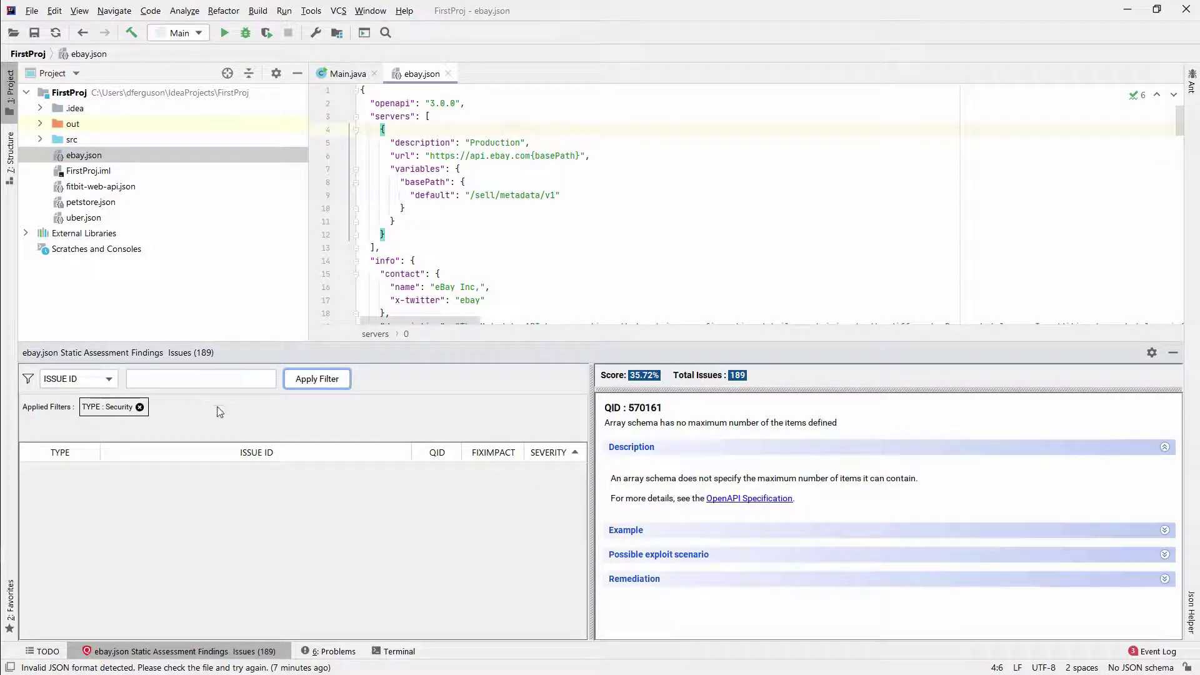
left_click(140, 408)
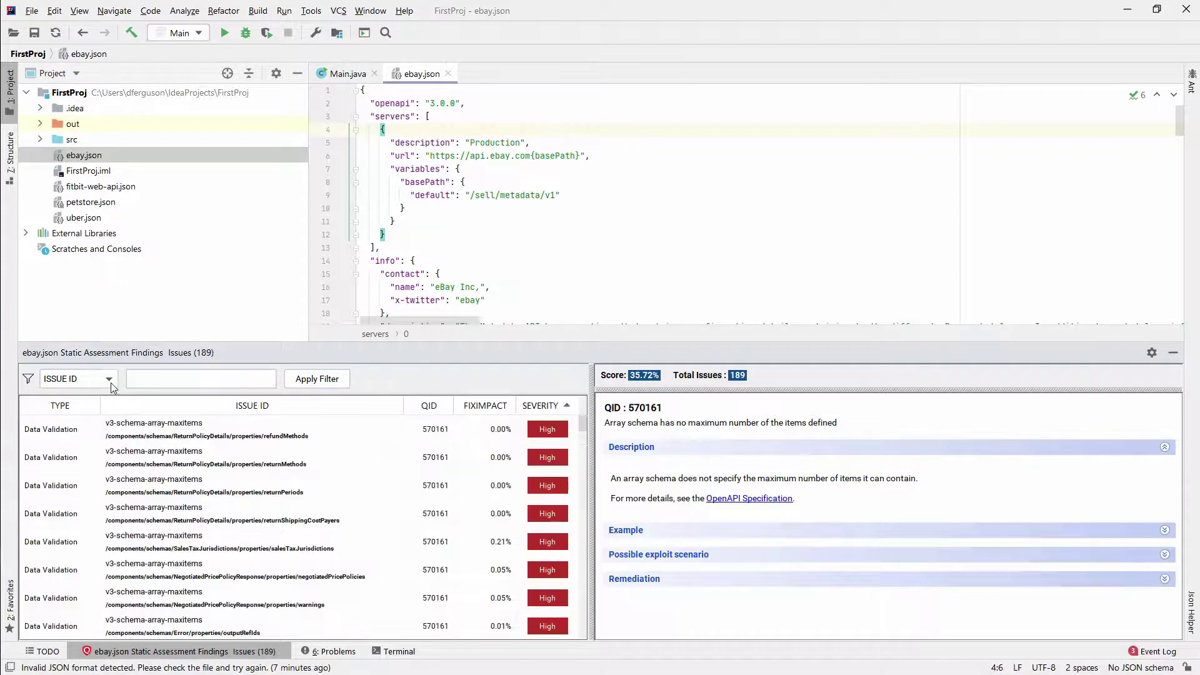
Step: Filter the findings to TYPE: Data Validation and scroll through the High-severity QID 570161 results
left_click(110, 380)
left_click(83, 446)
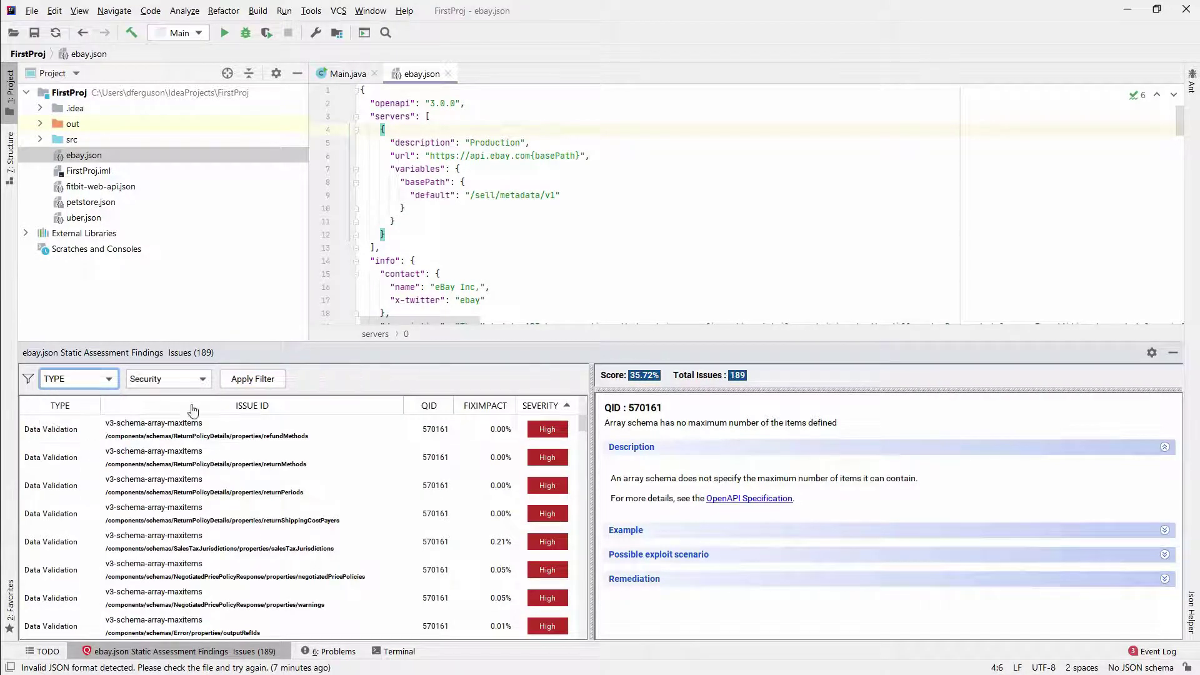
left_click(206, 380)
left_click(165, 413)
left_click(297, 379)
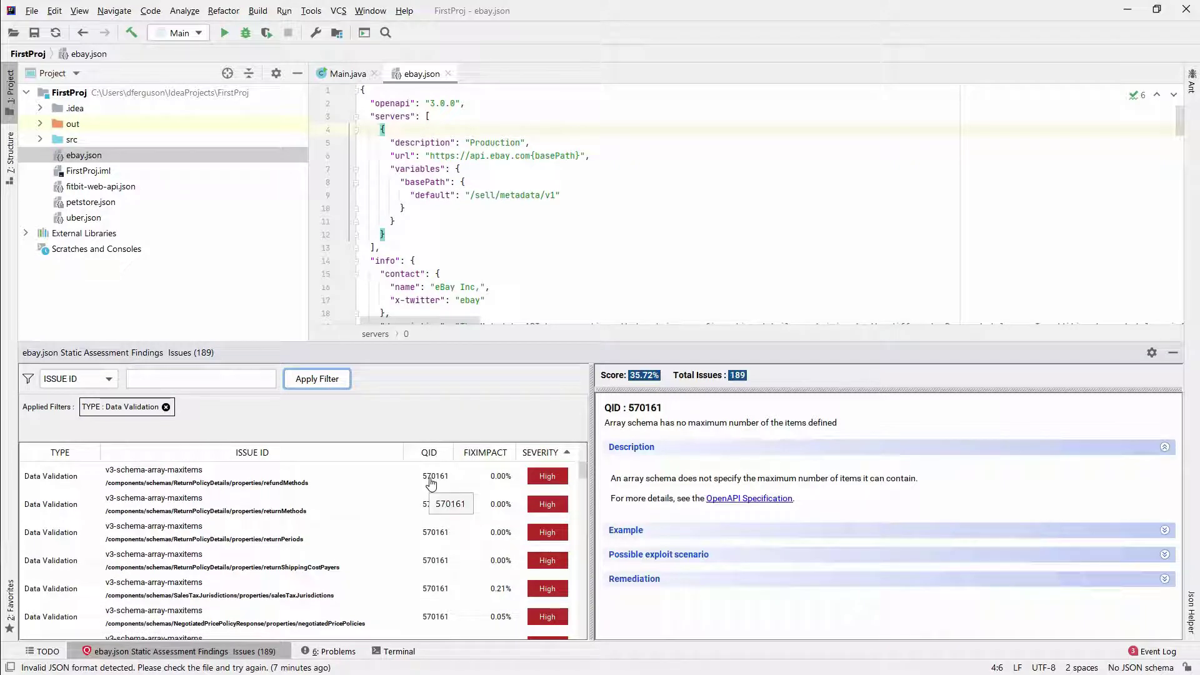
scroll(431, 483, "down", 3)
left_click_drag(581, 482, 586, 469)
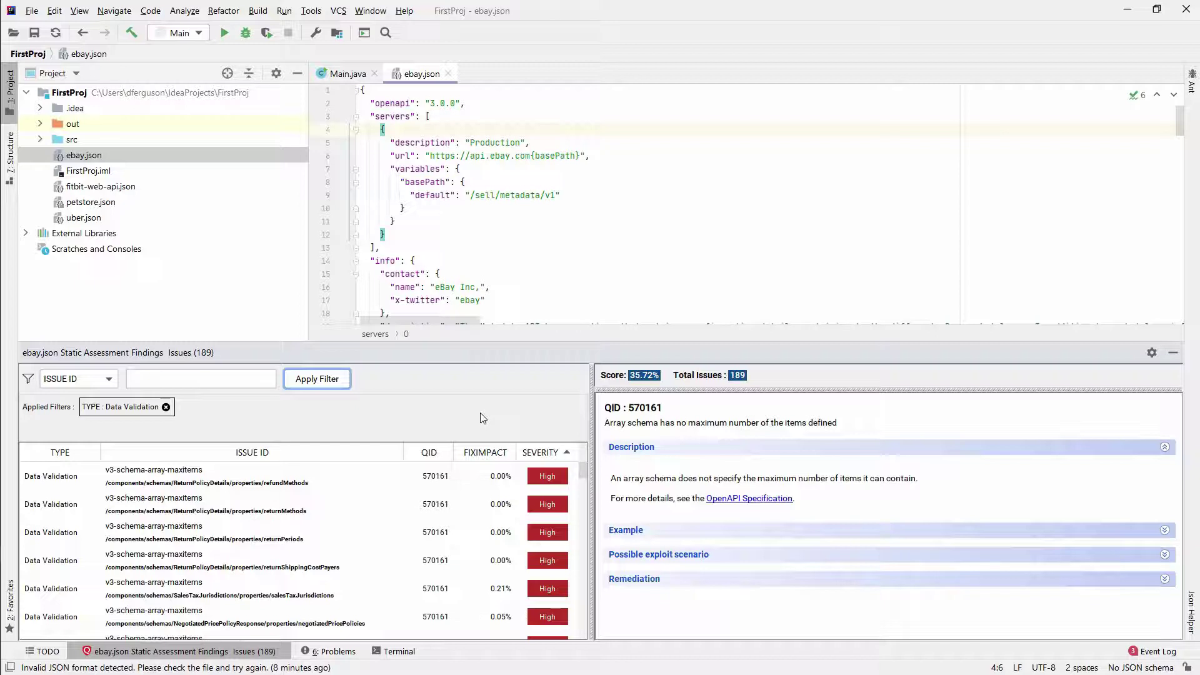
Step: Sort Data Validation findings by FIXIMPACT descending and jump to QID 570171's schema in ebay.json
left_click(489, 457)
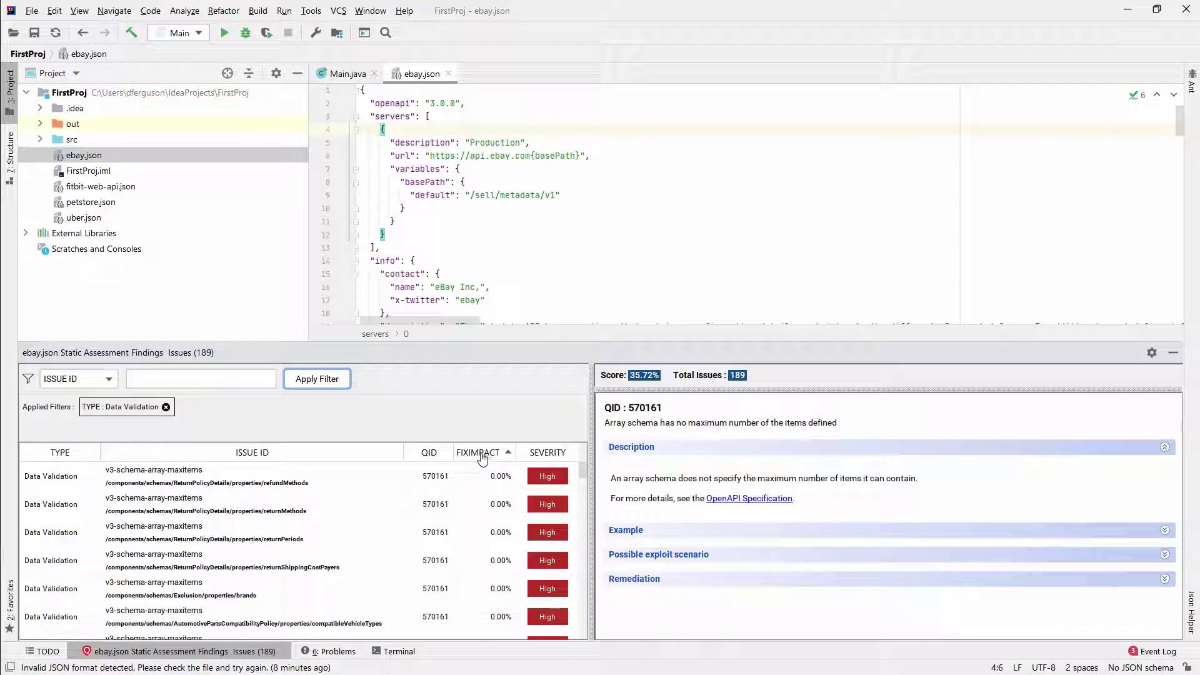
left_click(482, 456)
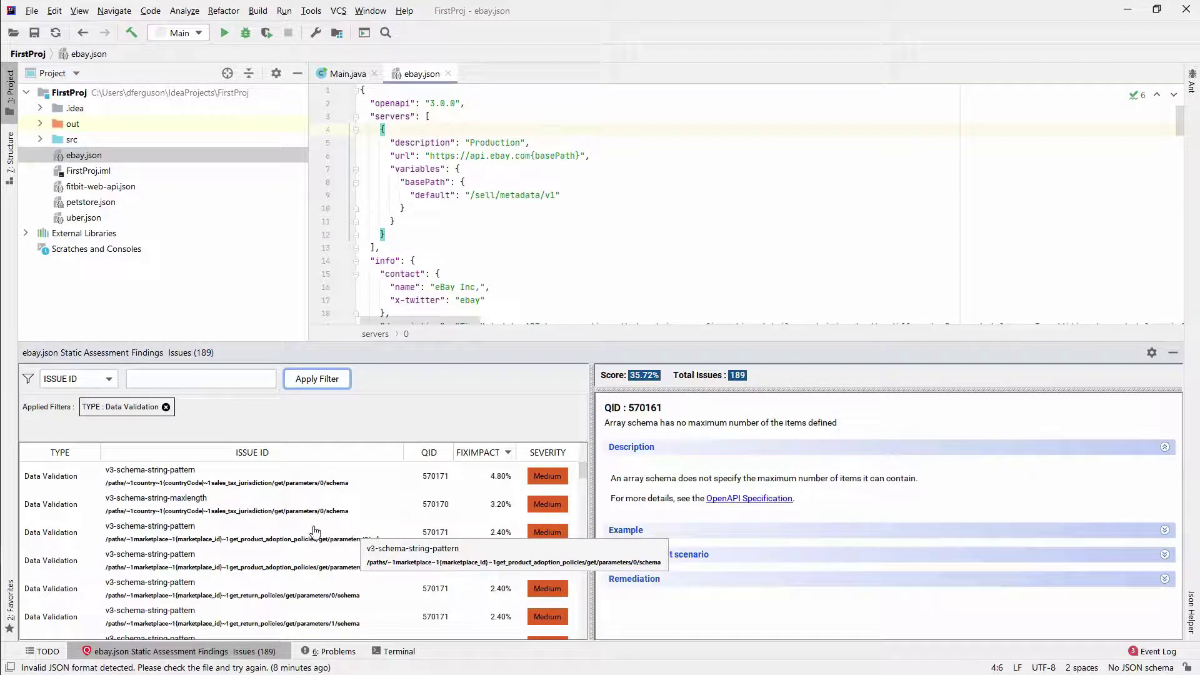
left_click(373, 489)
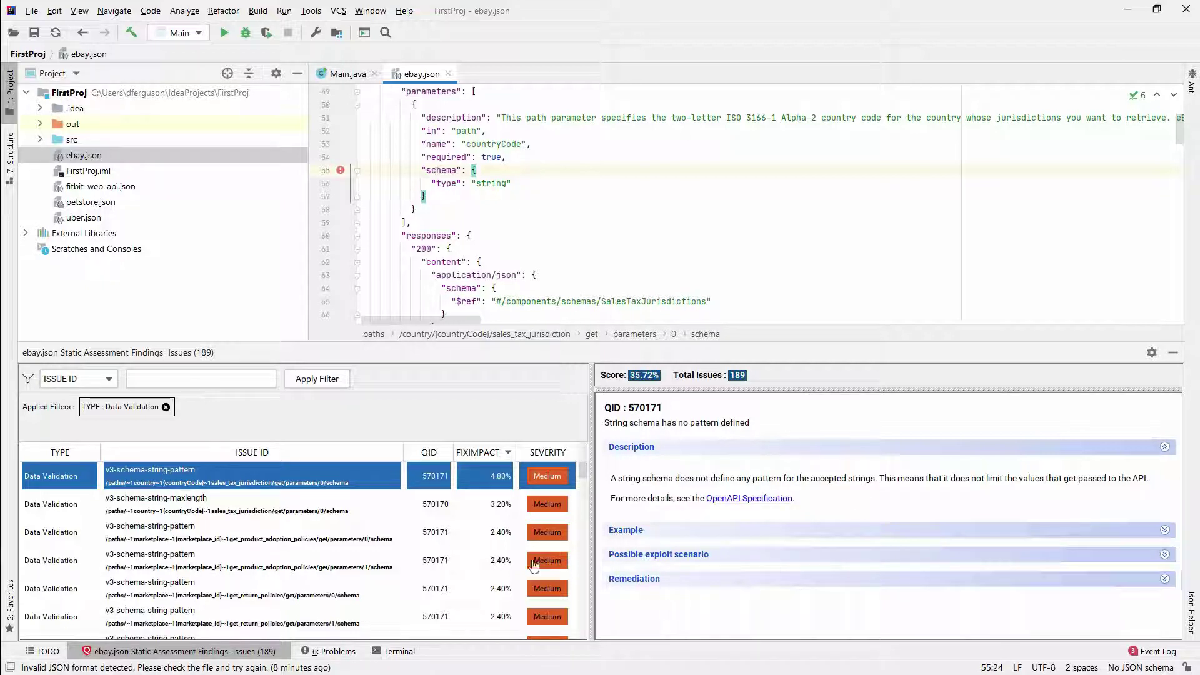
Step: Show the remediation advice and JSON example for v3-schema-string-maxlength finding QID 570170
left_click(358, 512)
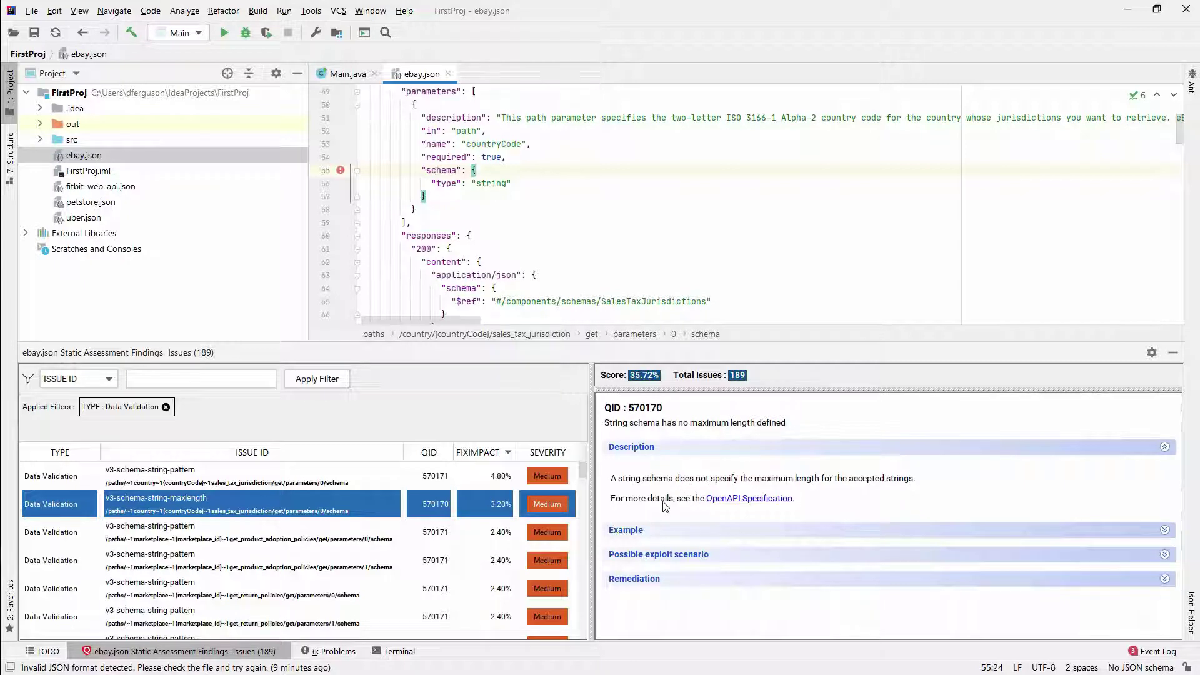
left_click(643, 580)
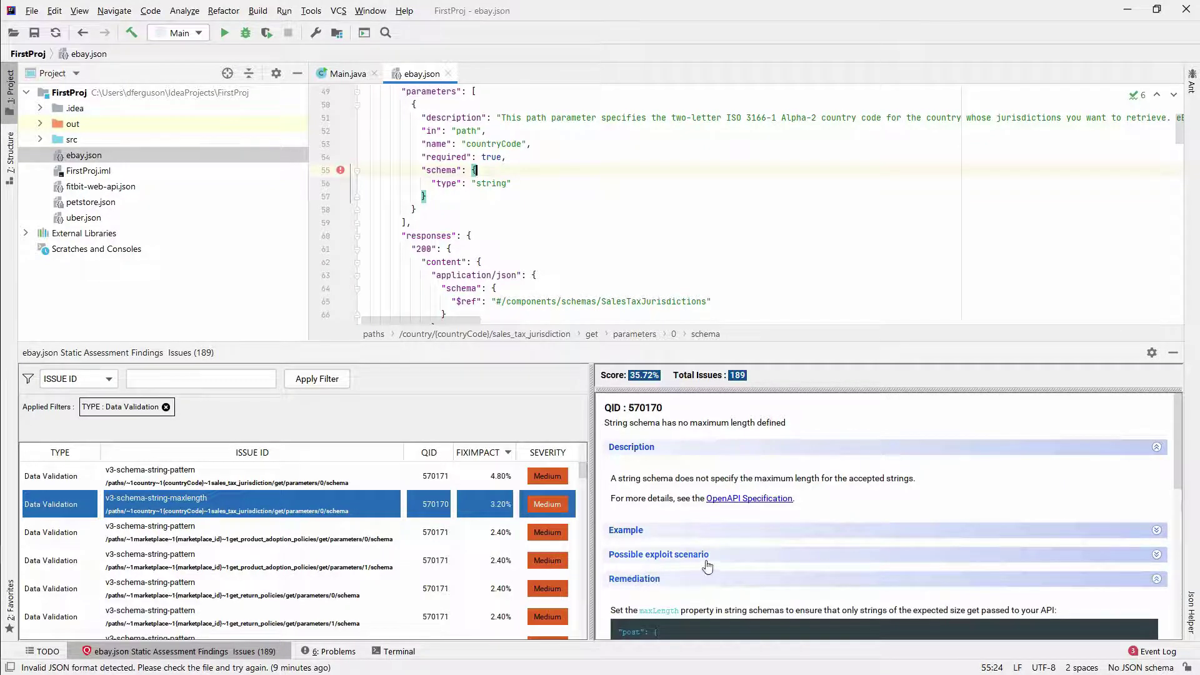
scroll(707, 558, "down", 5)
scroll(707, 557, "down", 1)
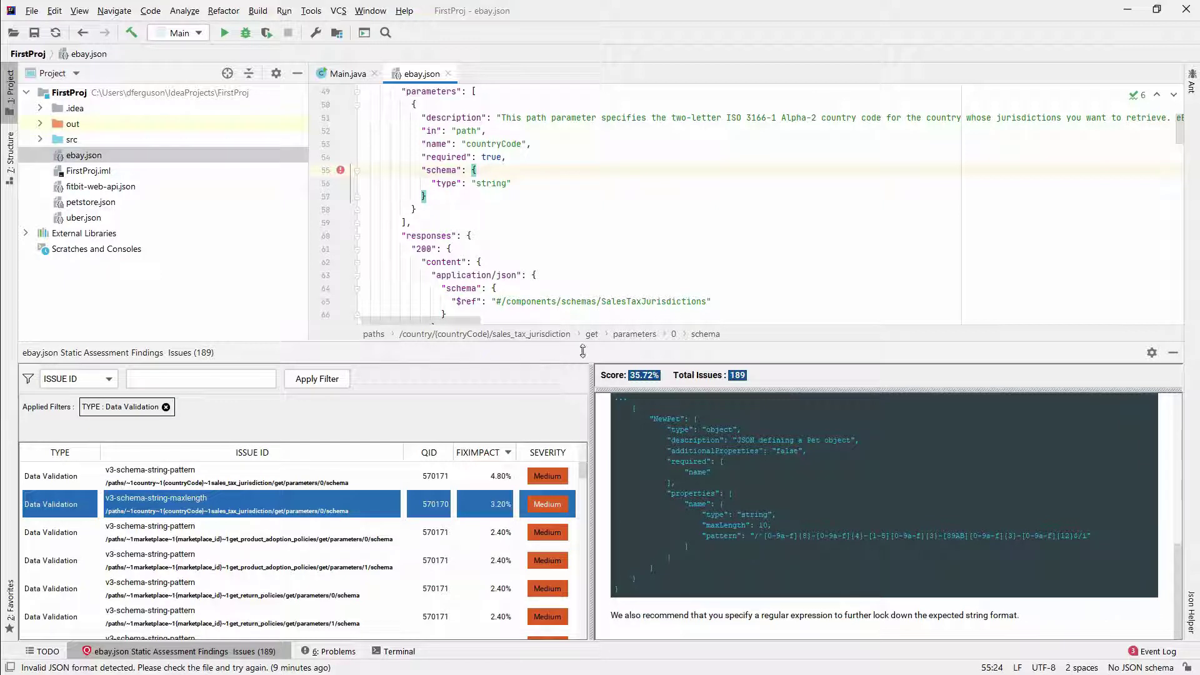
Step: After "type": "string" on line 56, add "maxLength": 2 and "pattern": "^[a-zA-Z]{2,}$"
left_click(514, 184)
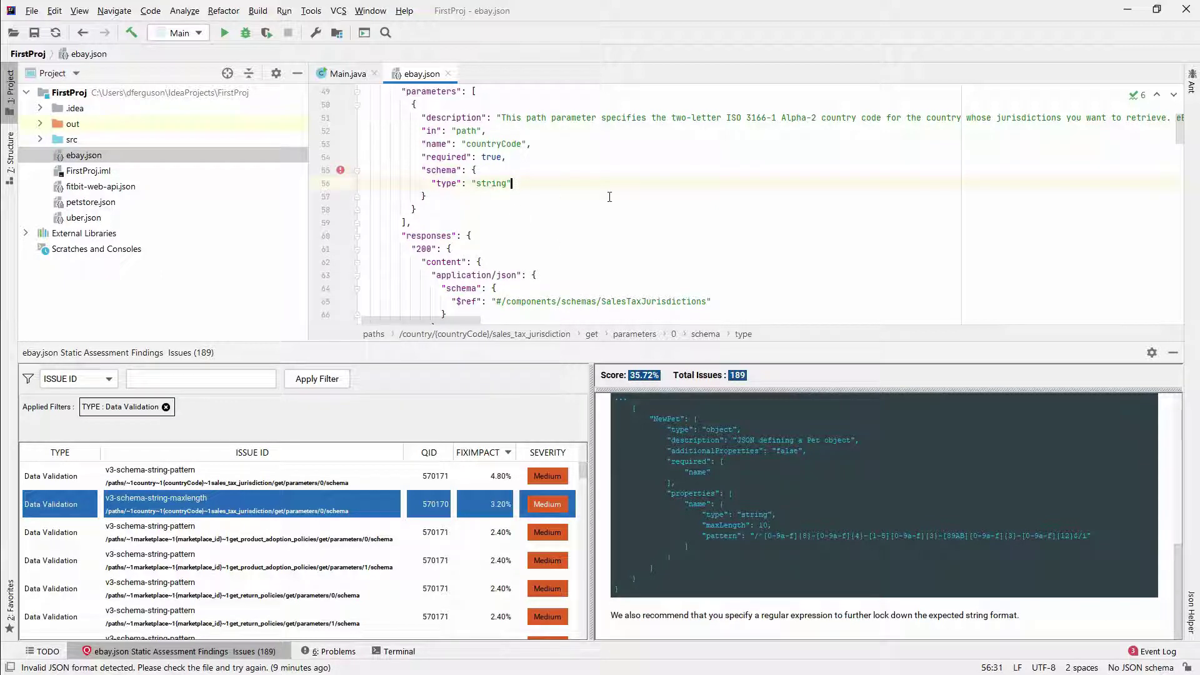
type(",")
key("Return")
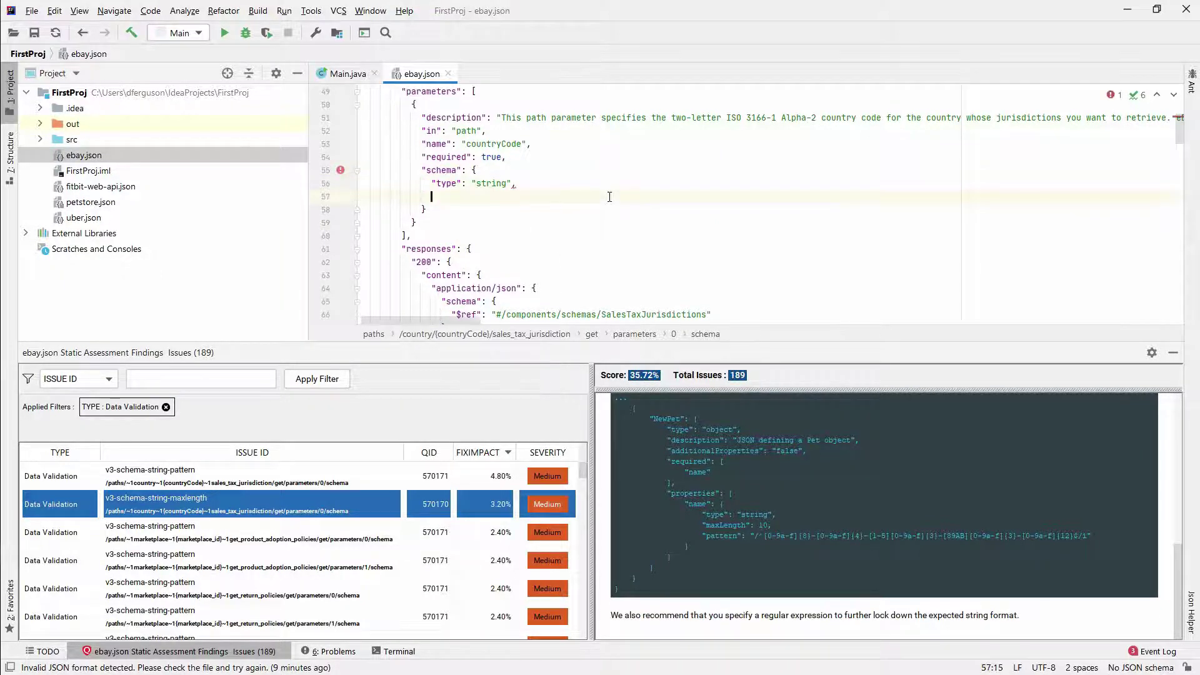
type("\"maxLength\":")
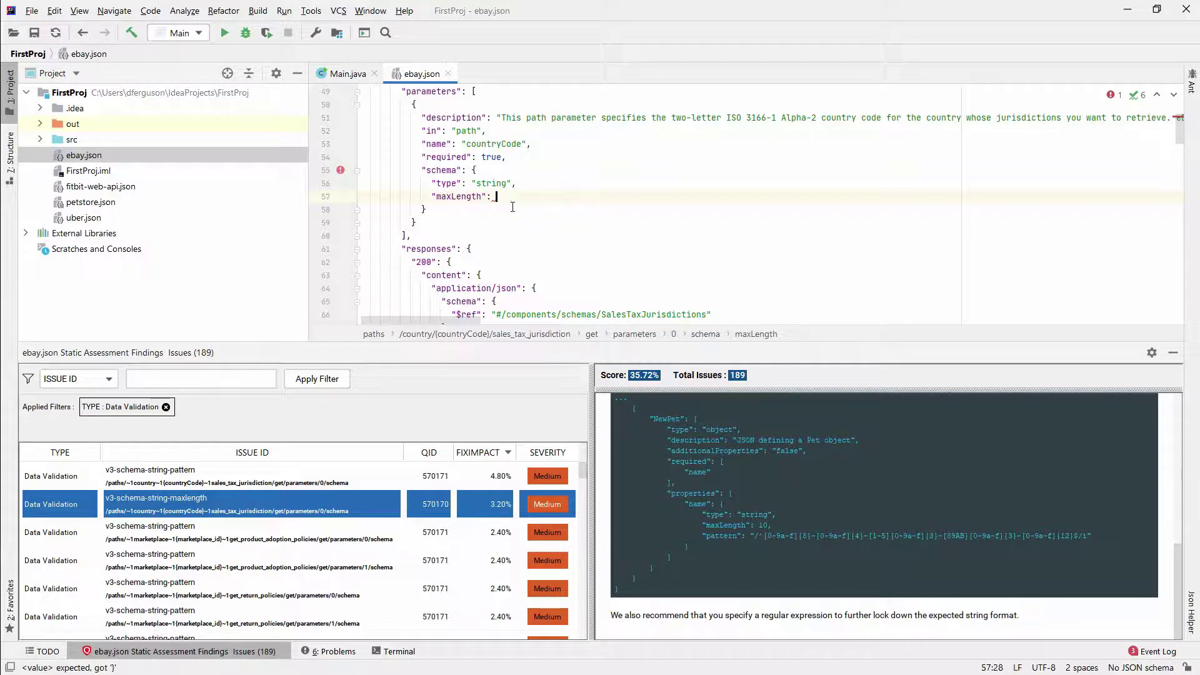
type("2,")
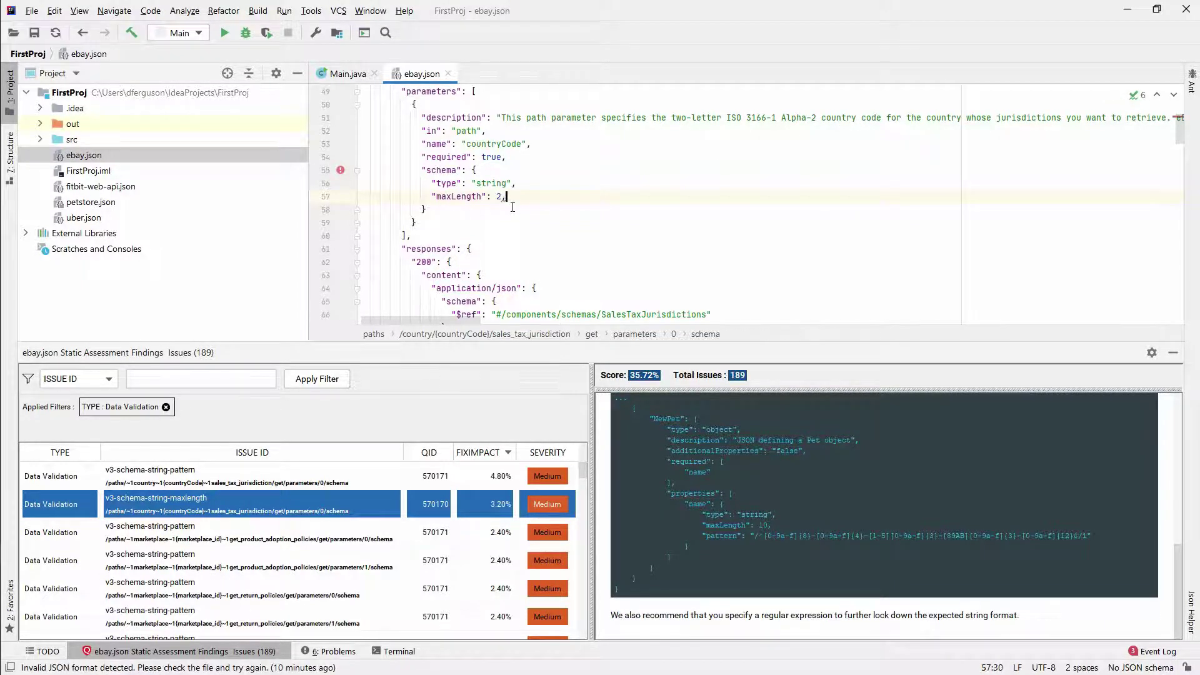
key("Return")
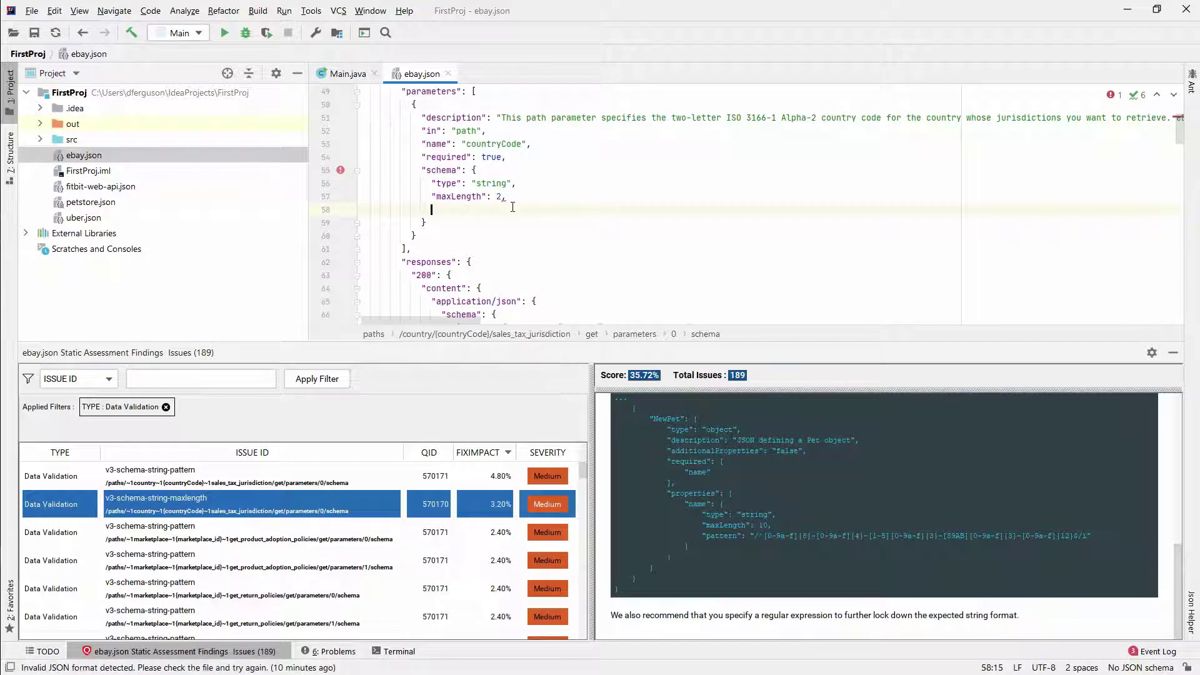
type("\"pattern\":")
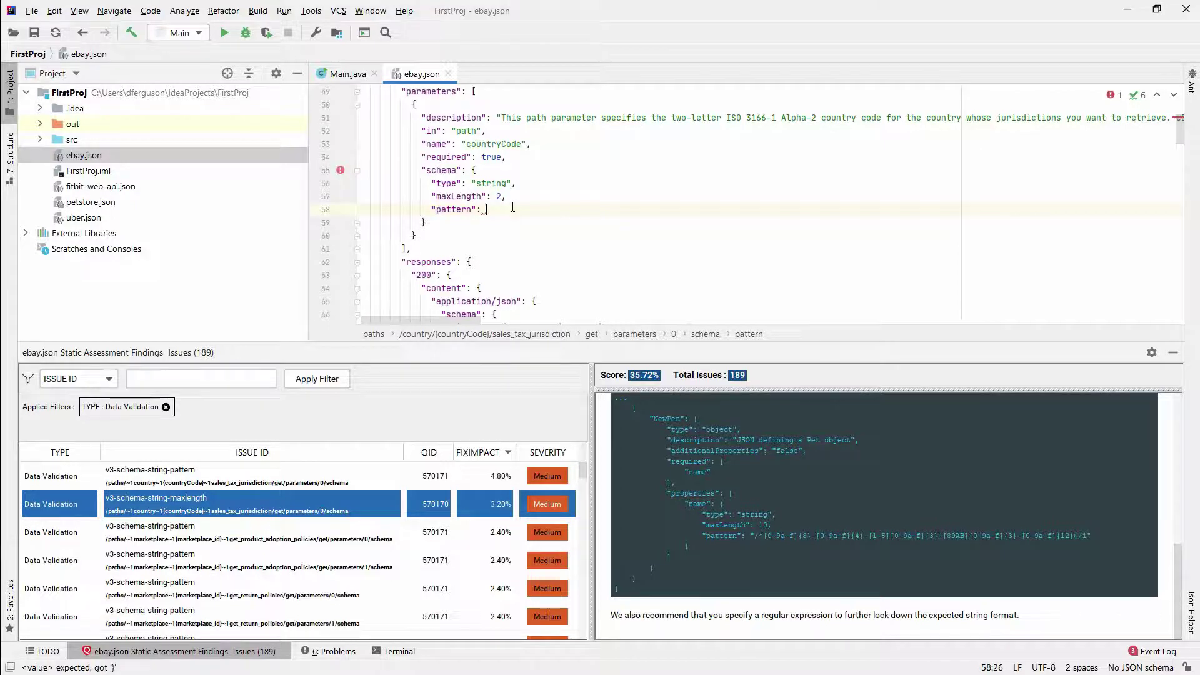
type("\"[")
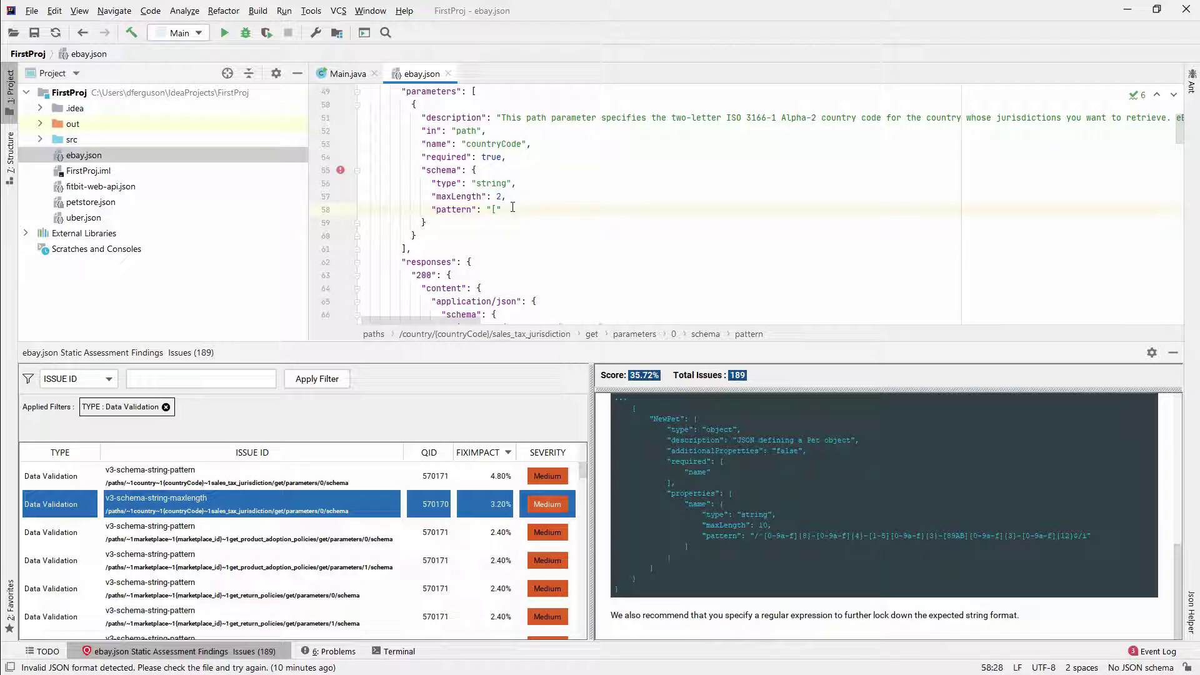
type("a-zA-Z]")
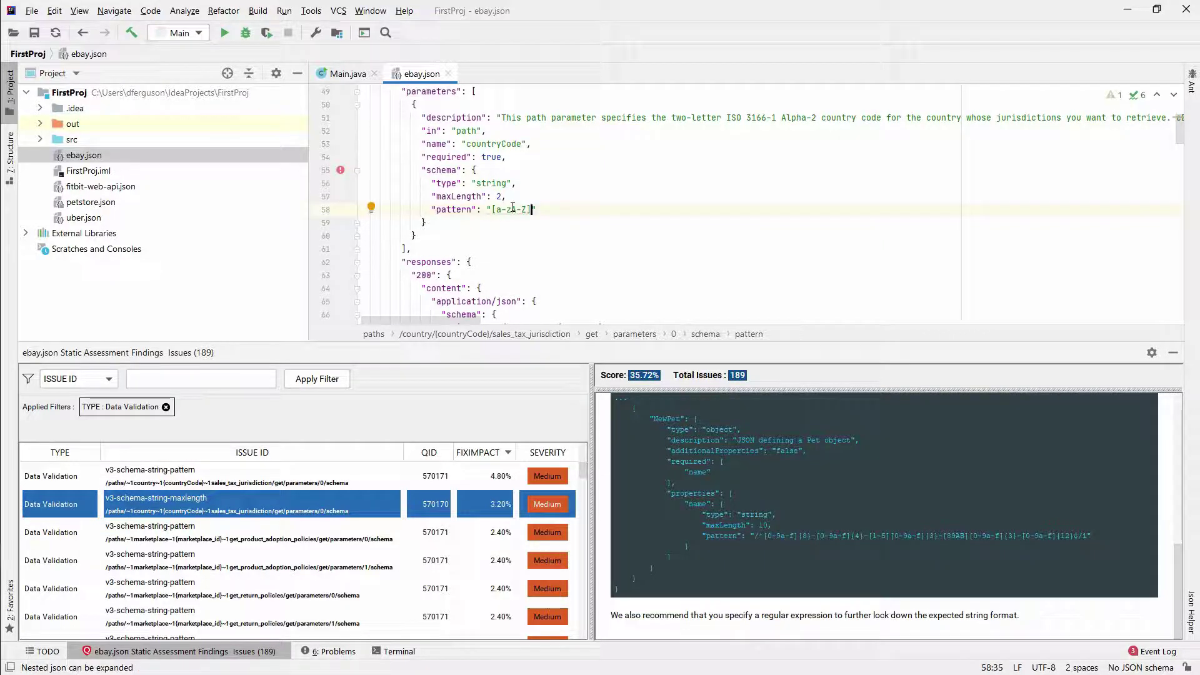
key("Left")
key("Left")
key("Left")
key("Left")
key("Left")
key("Left")
type("^")
key("Right")
key("Right")
key("Right")
key("Right")
key("Right")
key("Right")
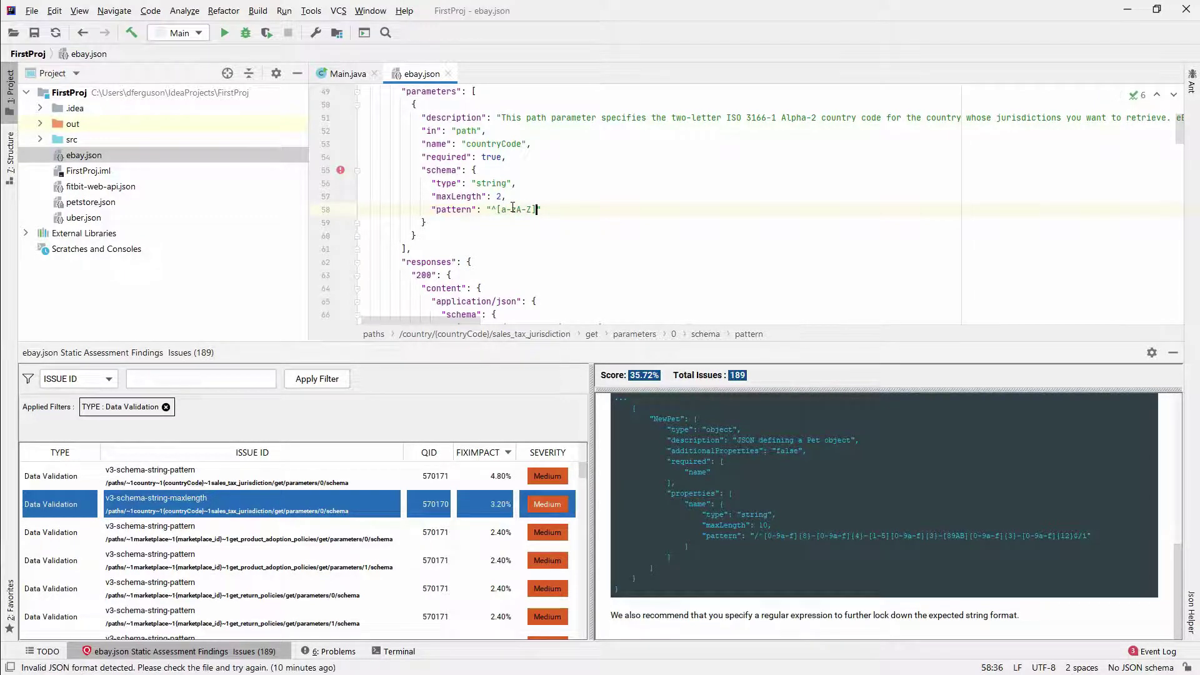
type("$")
type("$")
type("2")
type(",")
type("}")
Step: Re-run Swagger Assessment > Assess on the edited ebay.json and enlarge the editor pane
left_click(542, 156)
right_click(542, 156)
mouse_move(699, 167)
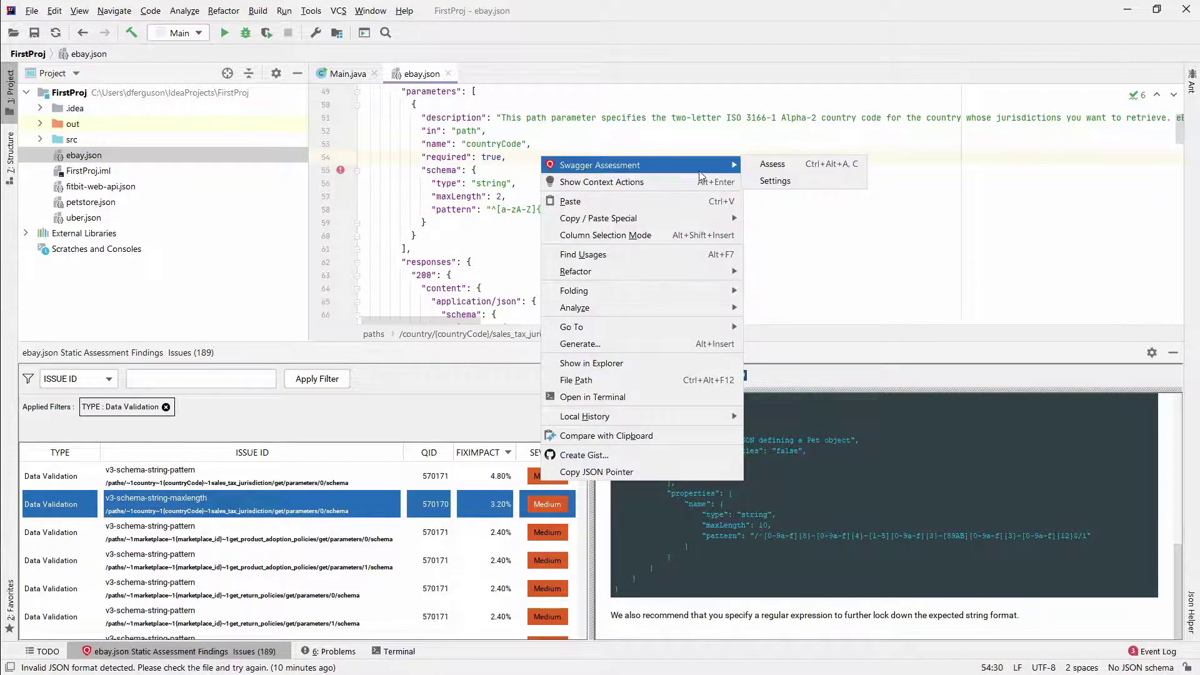
left_click(784, 169)
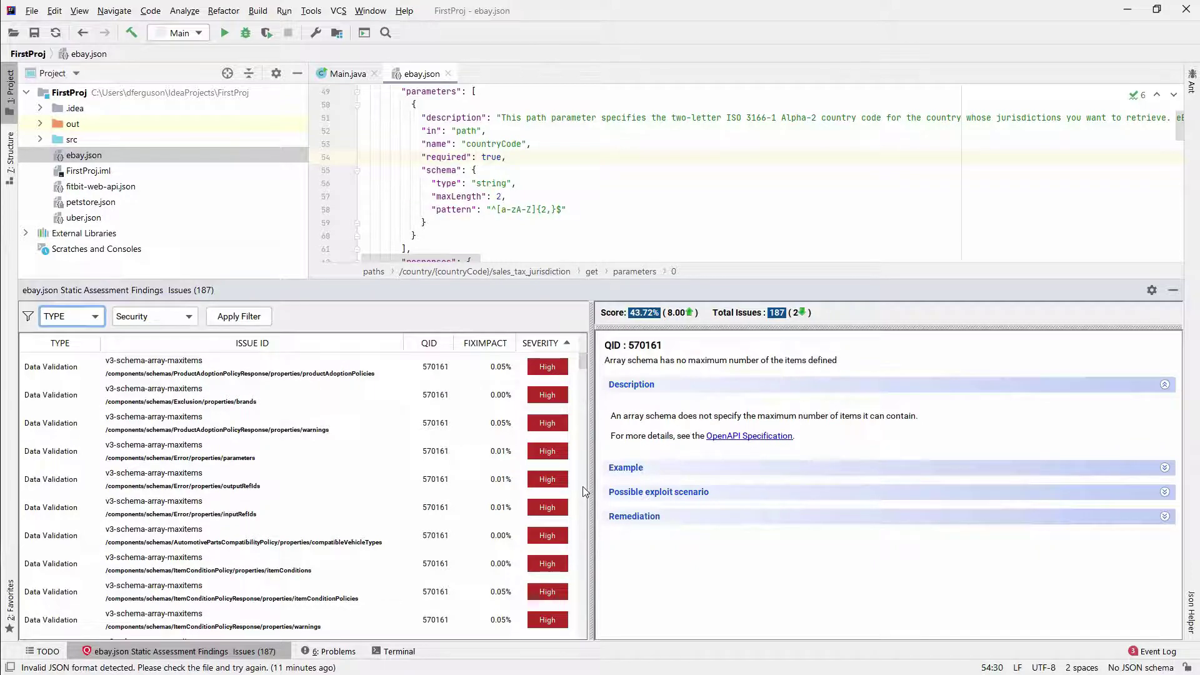
left_click_drag(591, 283, 588, 354)
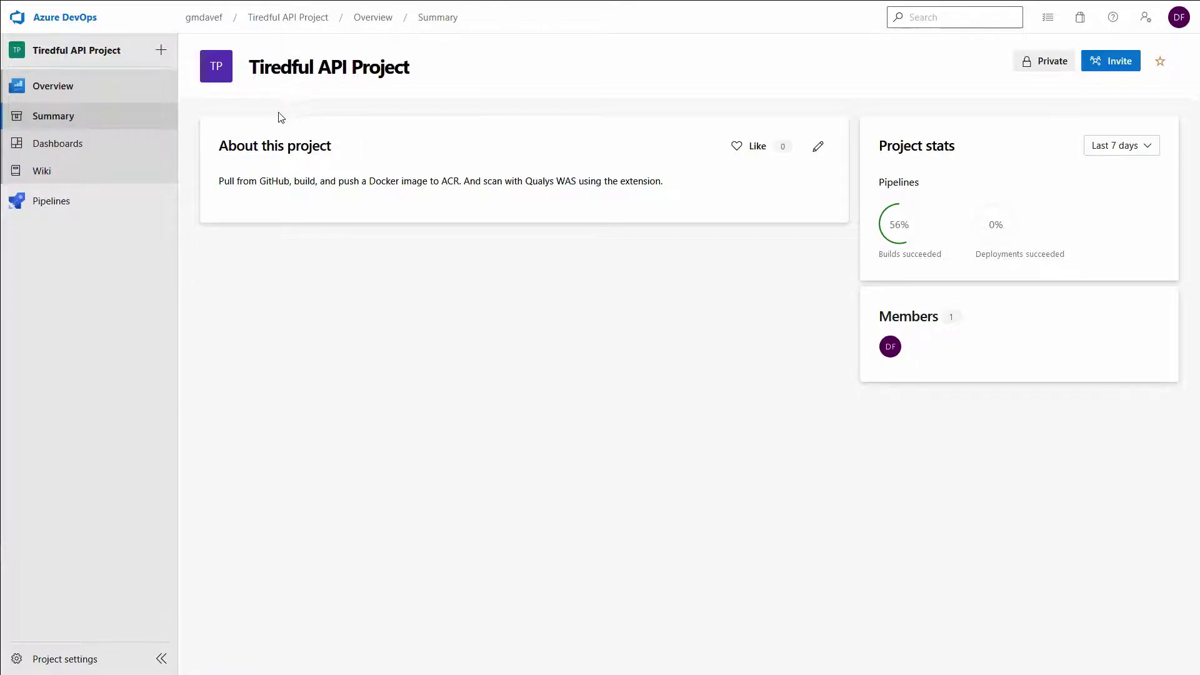
Step: Go to the Tiredful API Project summary in Azure DevOps and open its Project Settings
mouse_move(244, 5)
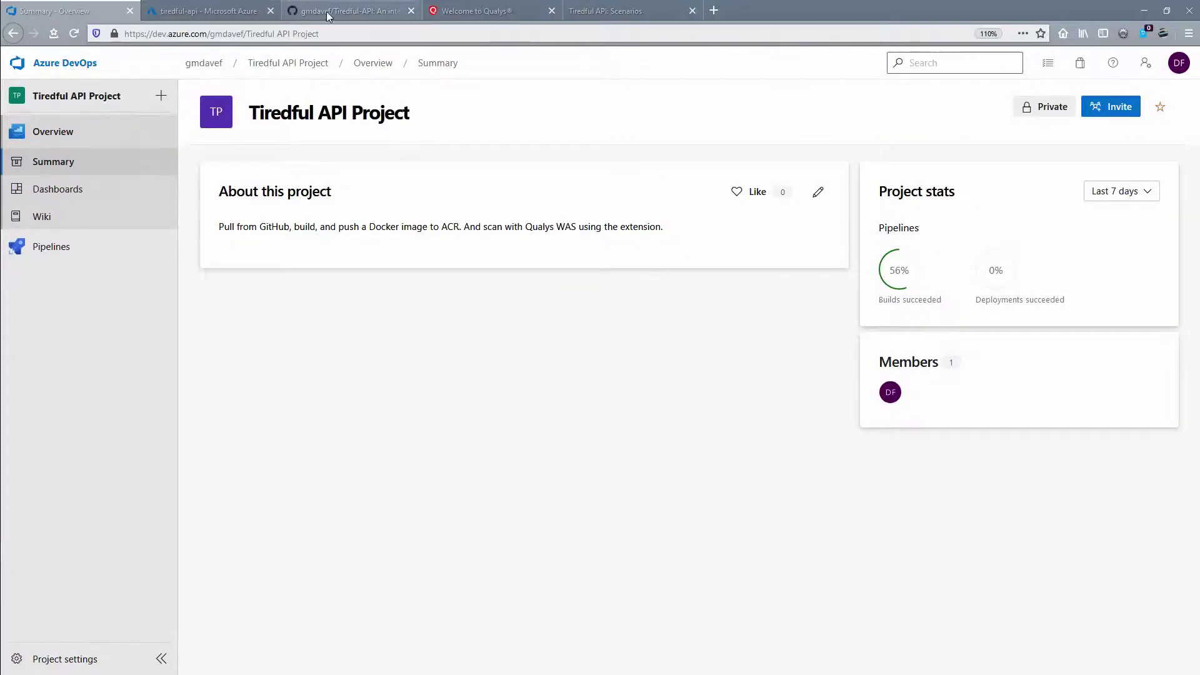
left_click(330, 15)
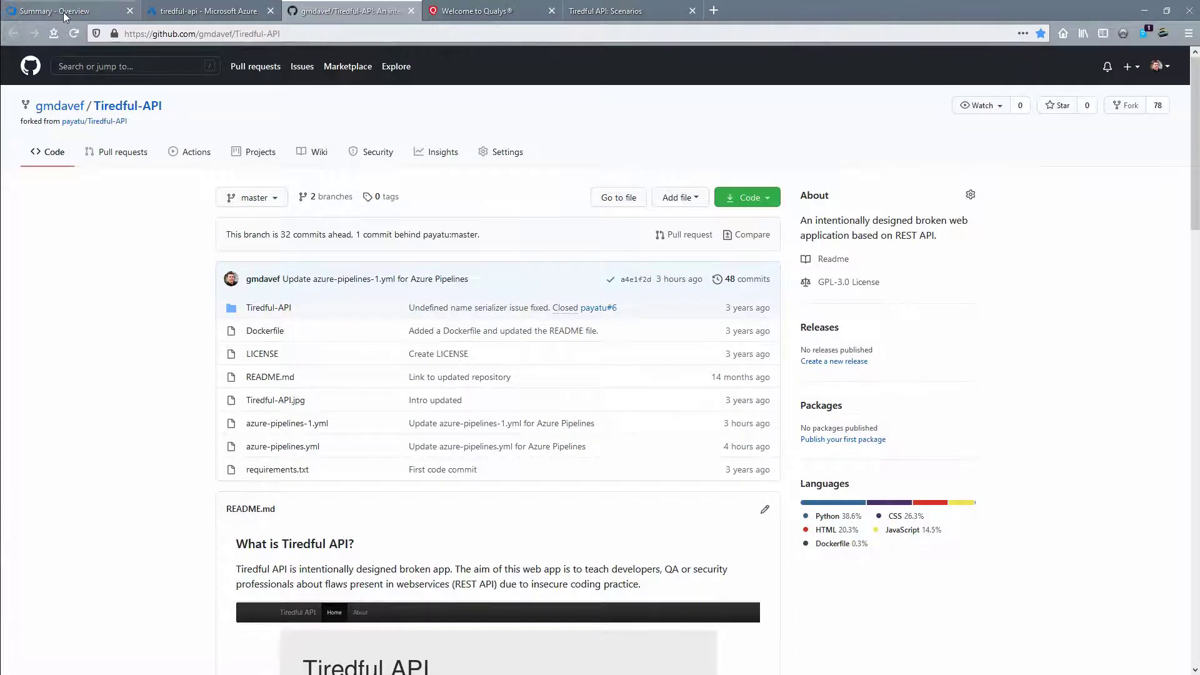
left_click(75, 11)
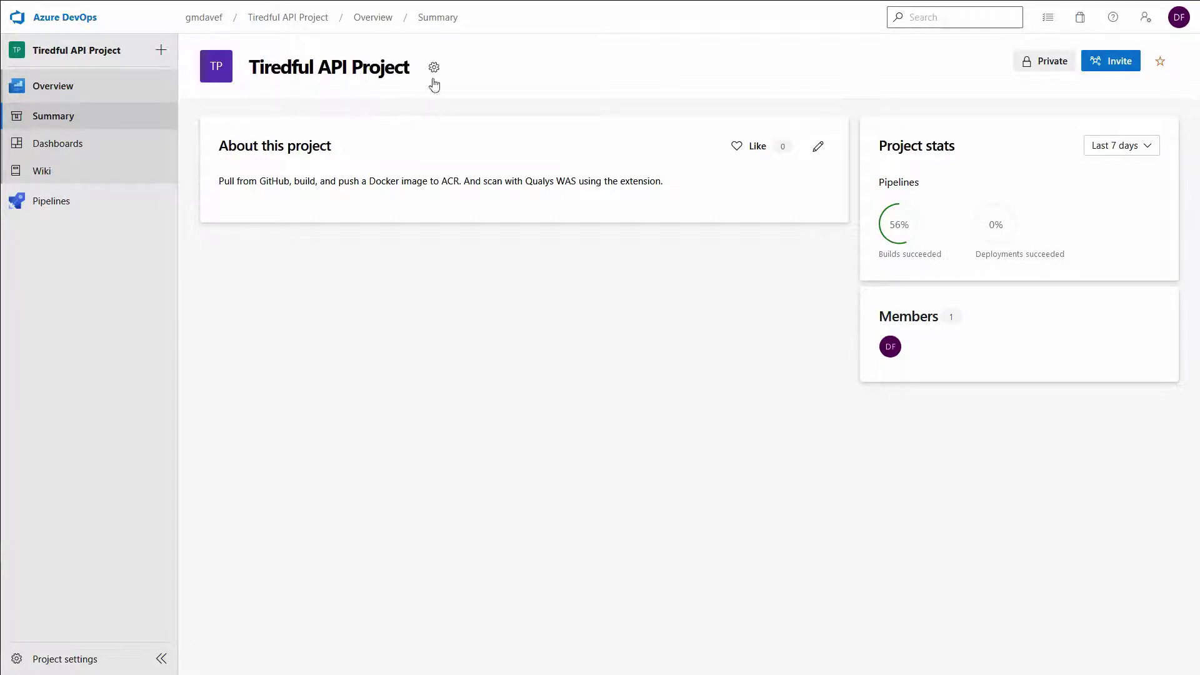
left_click(435, 69)
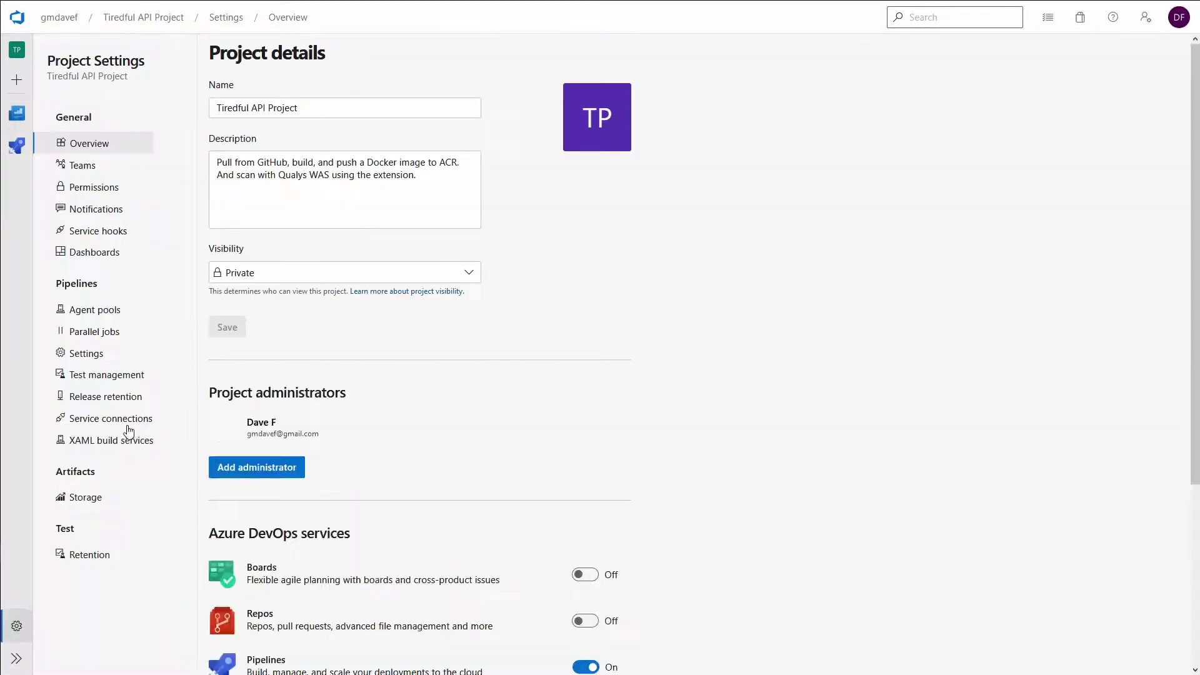
Step: Under Service connections, start a new Qualys WAS server connection, found by searching 'qual'
left_click(115, 419)
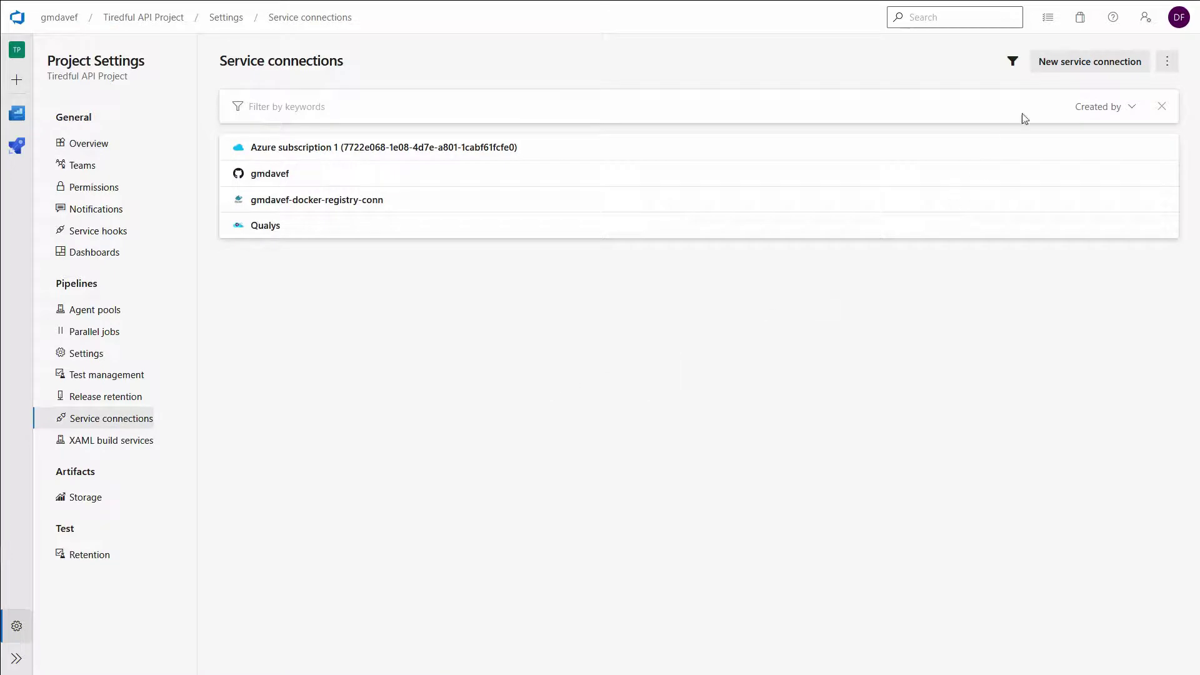
left_click(1067, 67)
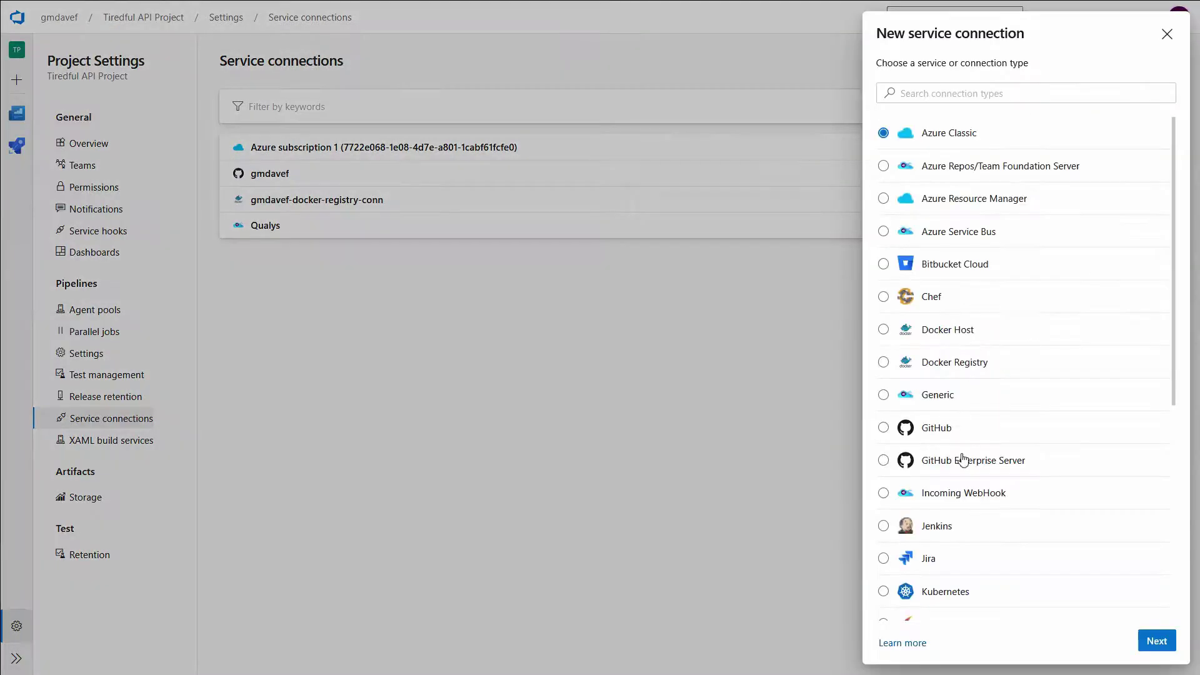
left_click(923, 93)
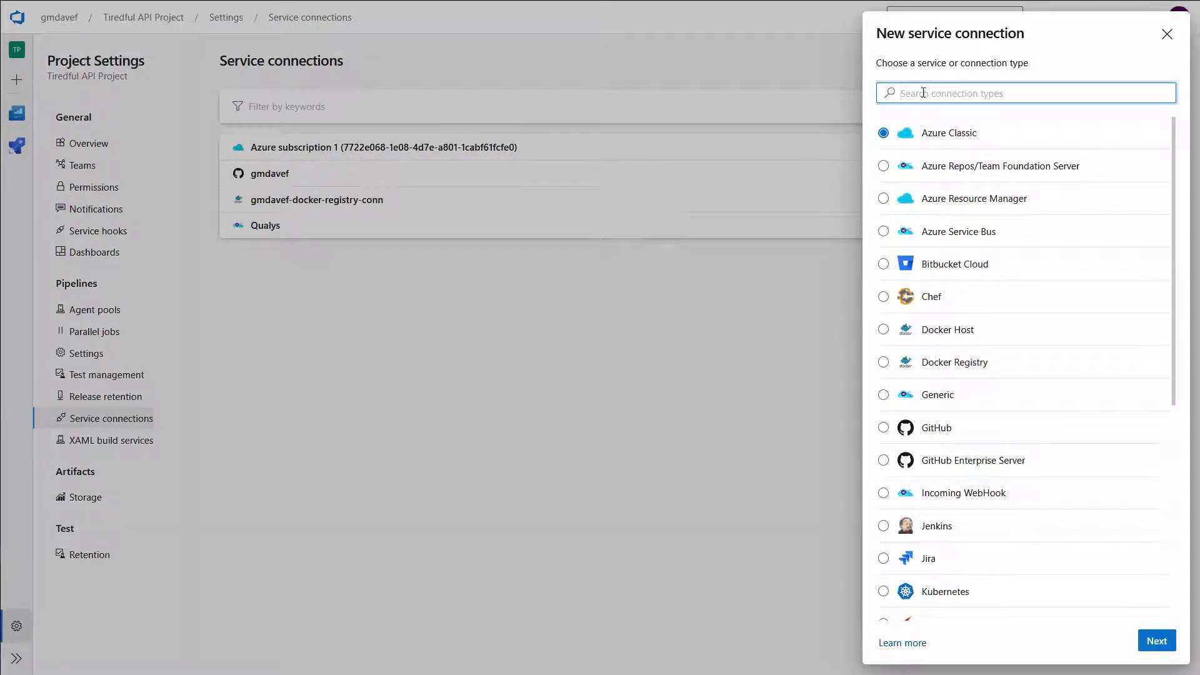
type("qua")
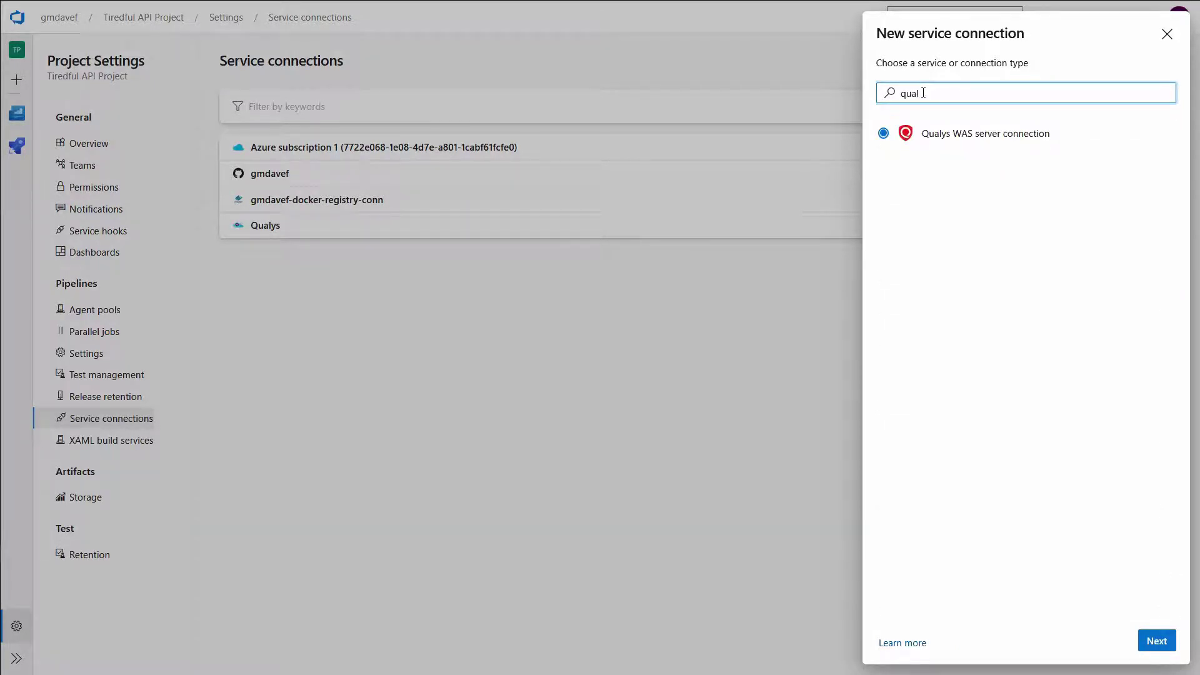
type("l")
left_click(966, 143)
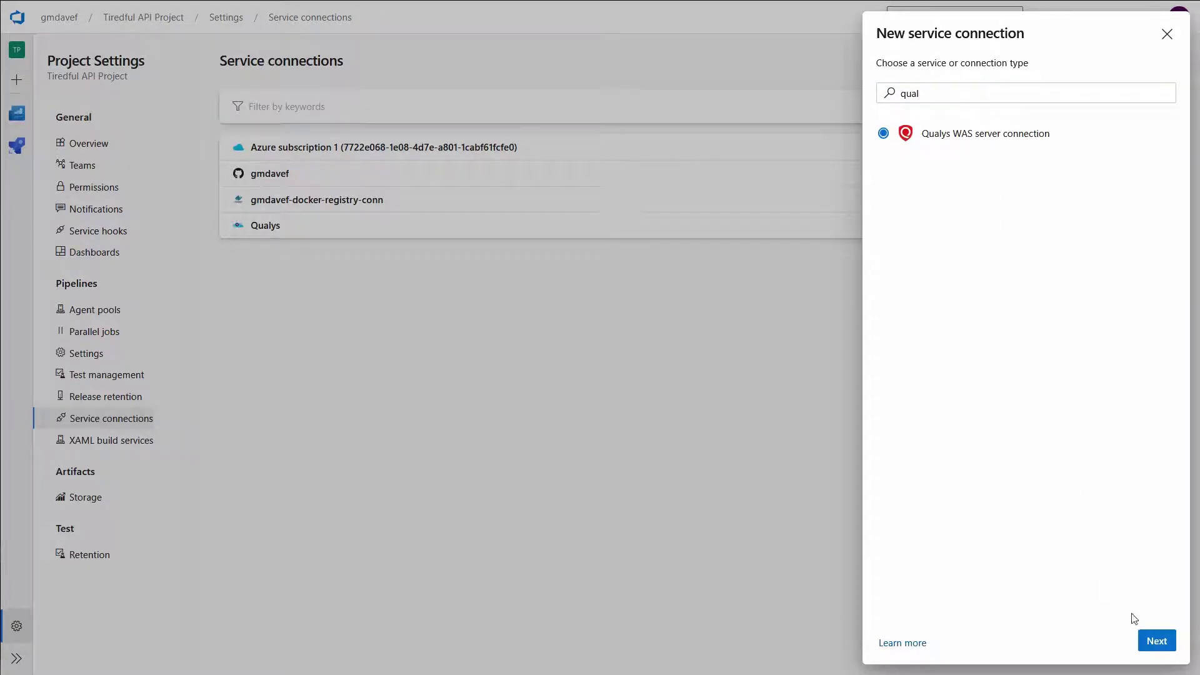
left_click(1143, 644)
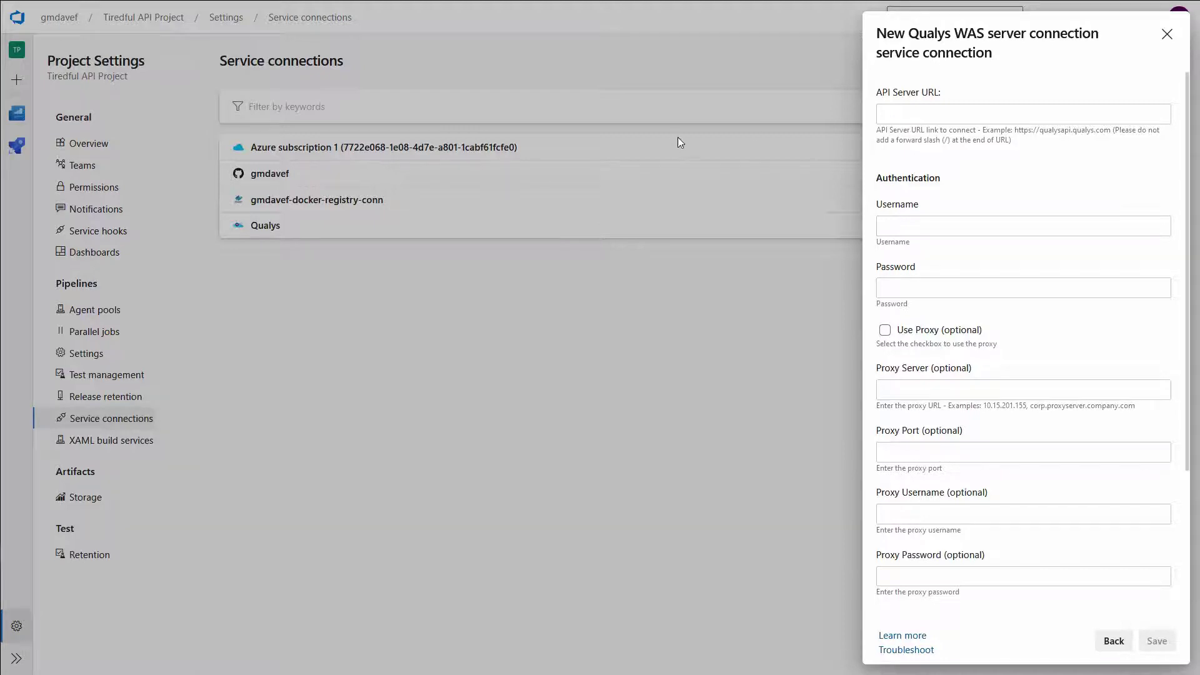
left_click(931, 116)
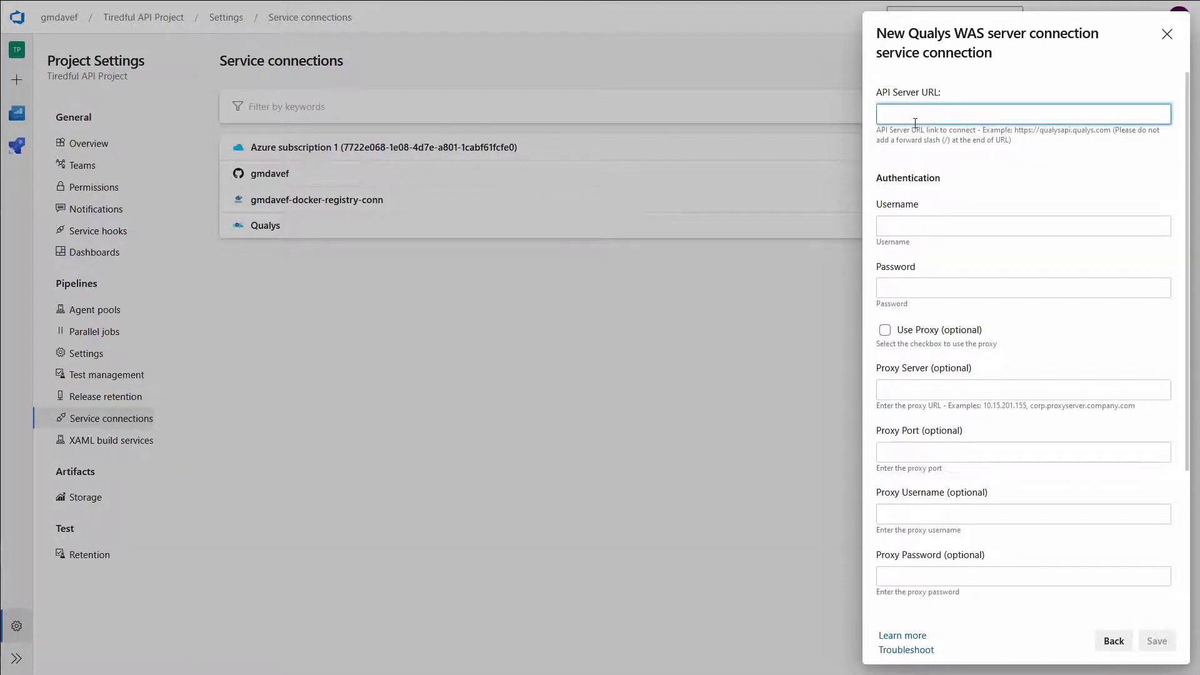
type("https://qualysapi.qg2.apps.qualys.com")
left_click(923, 226)
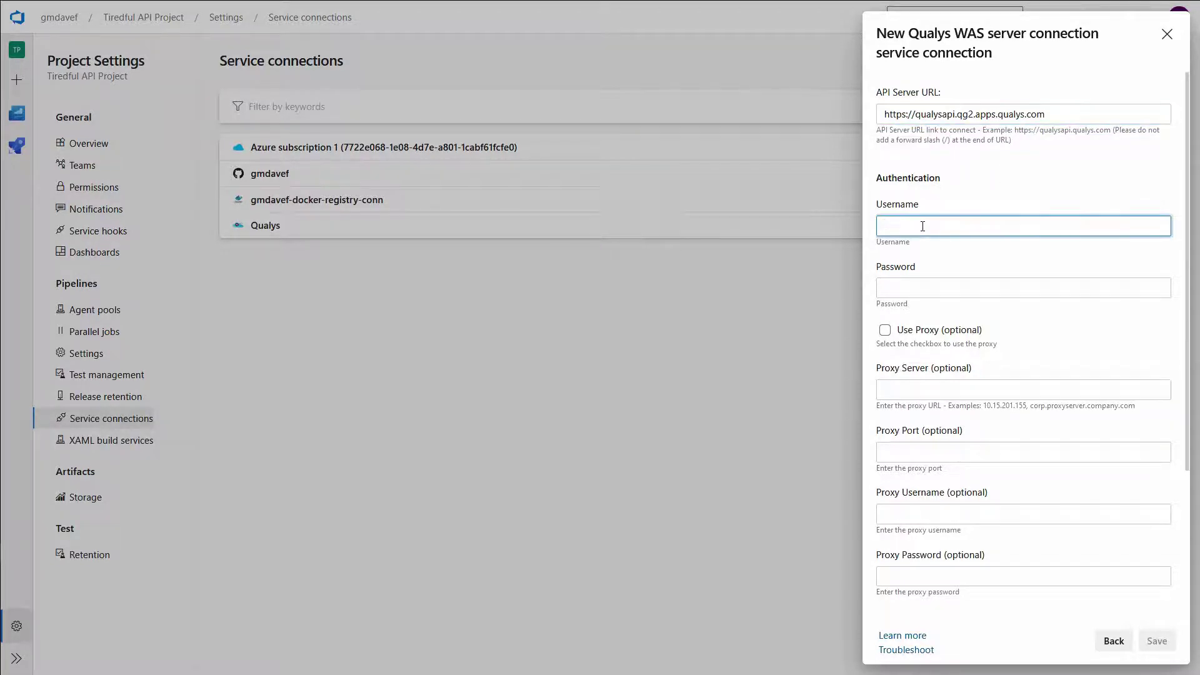
type("quay")
type("s2nd")
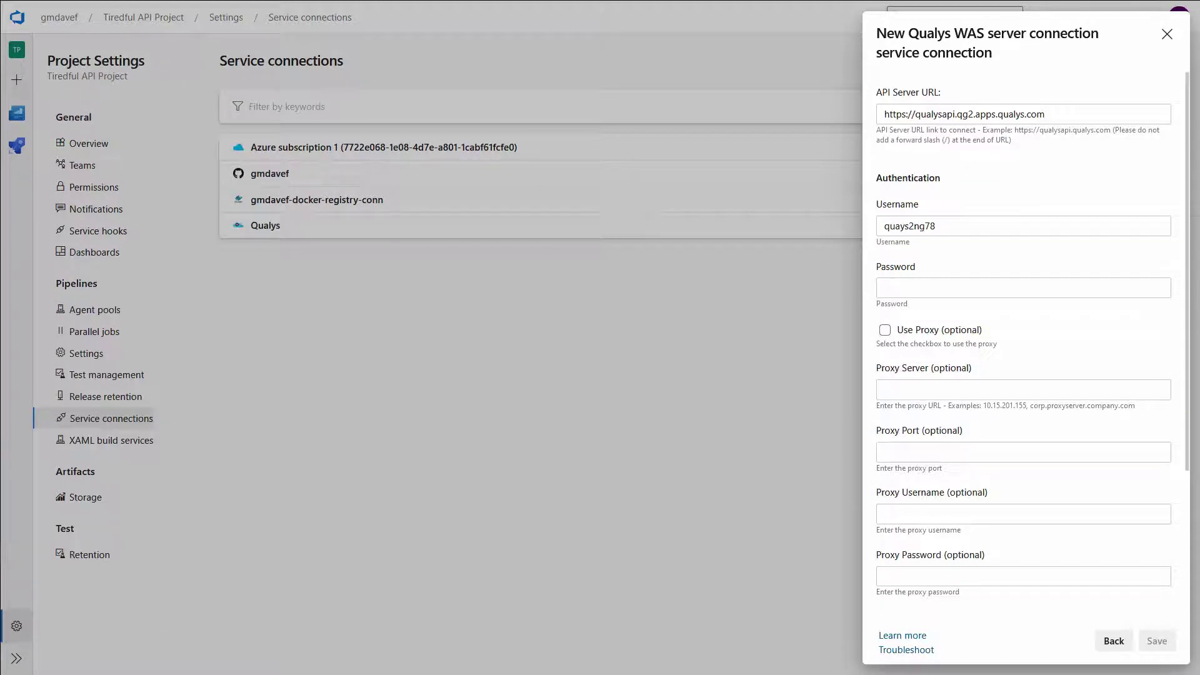
left_click(910, 288)
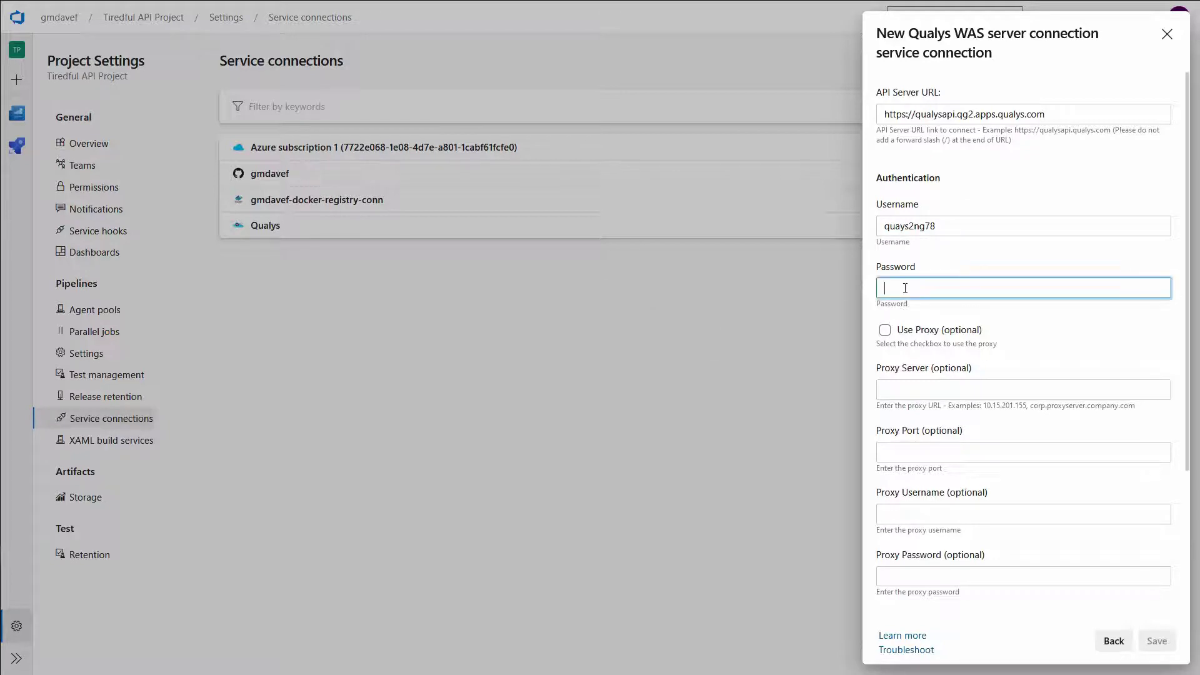
key("ctrl+v")
Step: Name the service connection qualys-us2-conn and save it
scroll(953, 338, "down", 1)
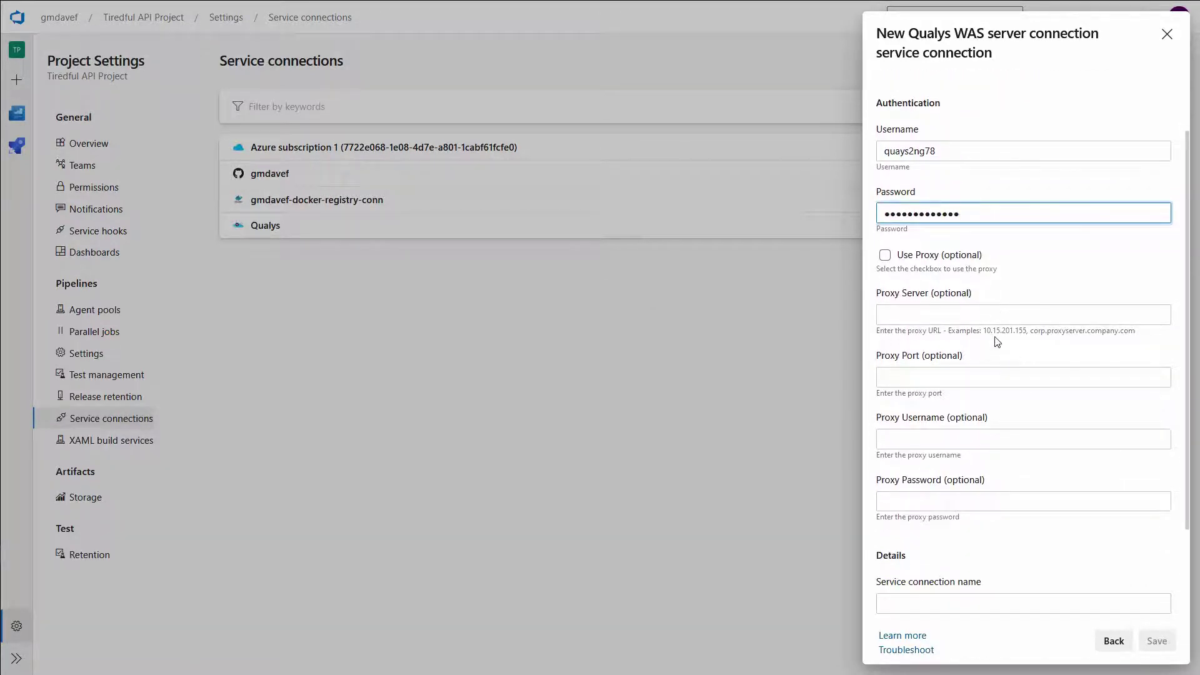
scroll(988, 347, "down", 1)
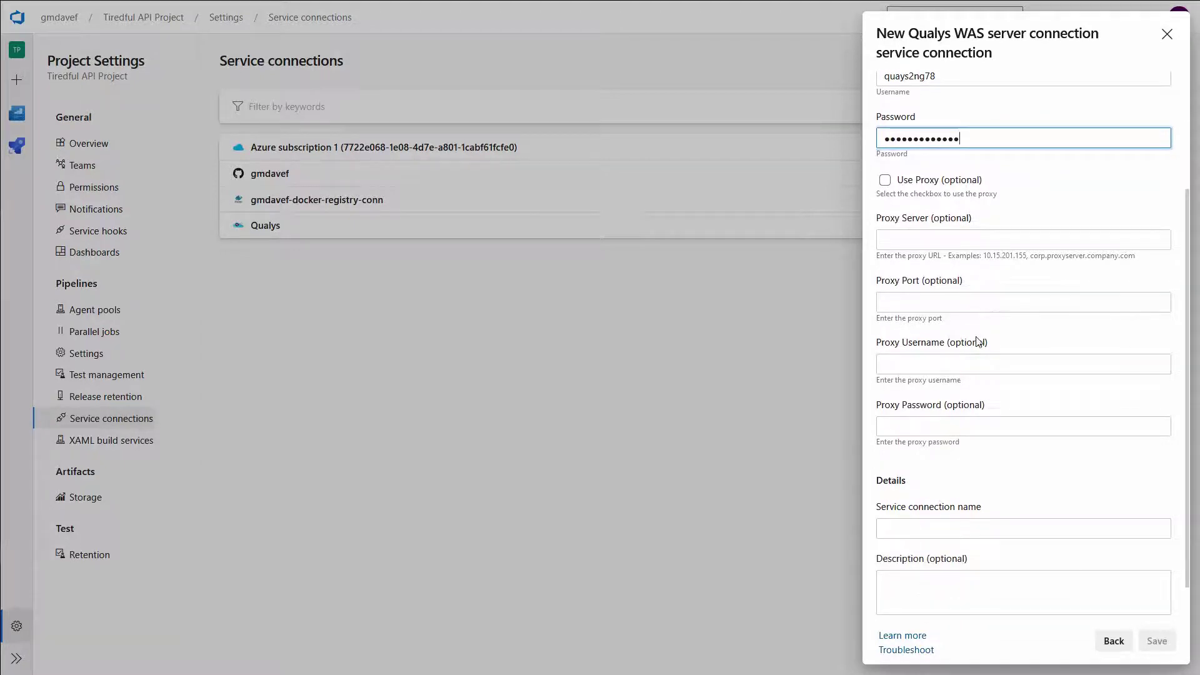
scroll(975, 375, "down", 1)
left_click(922, 486)
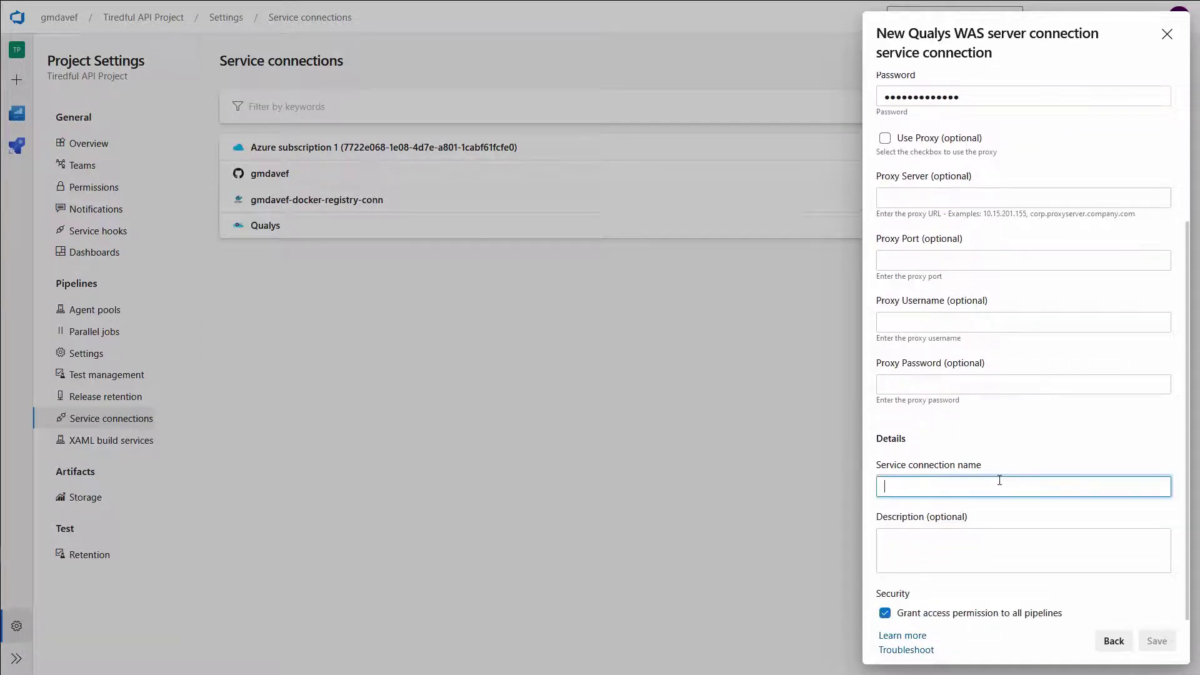
type("qualys")
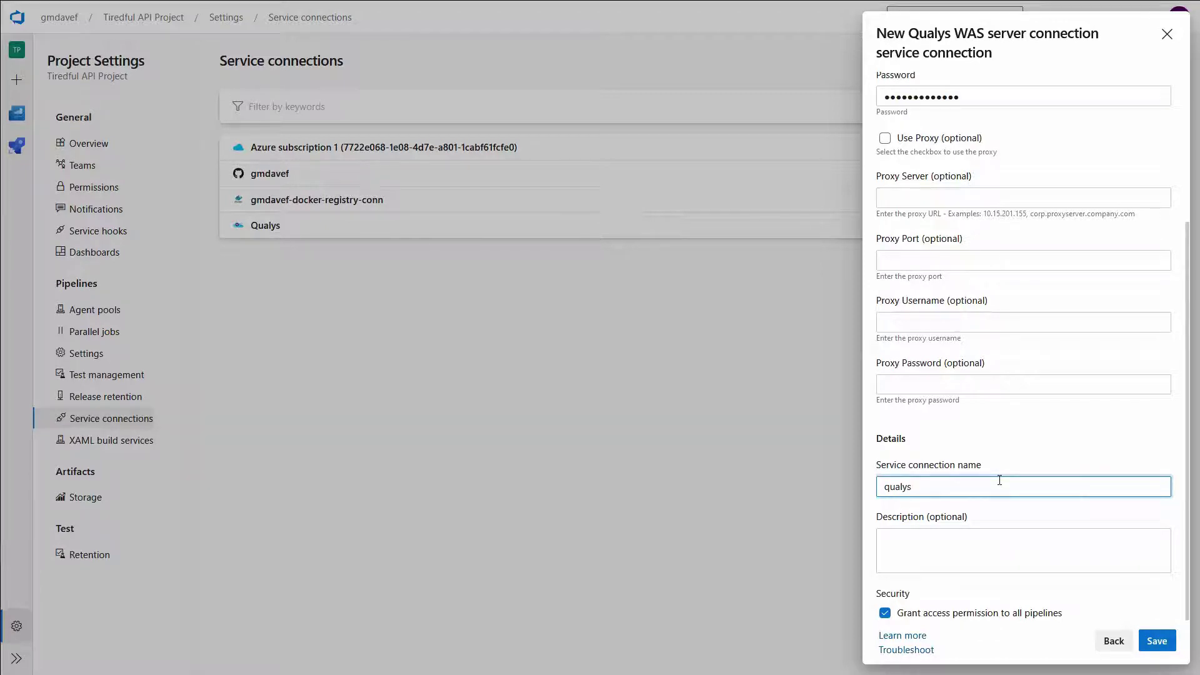
type("-us2-conn")
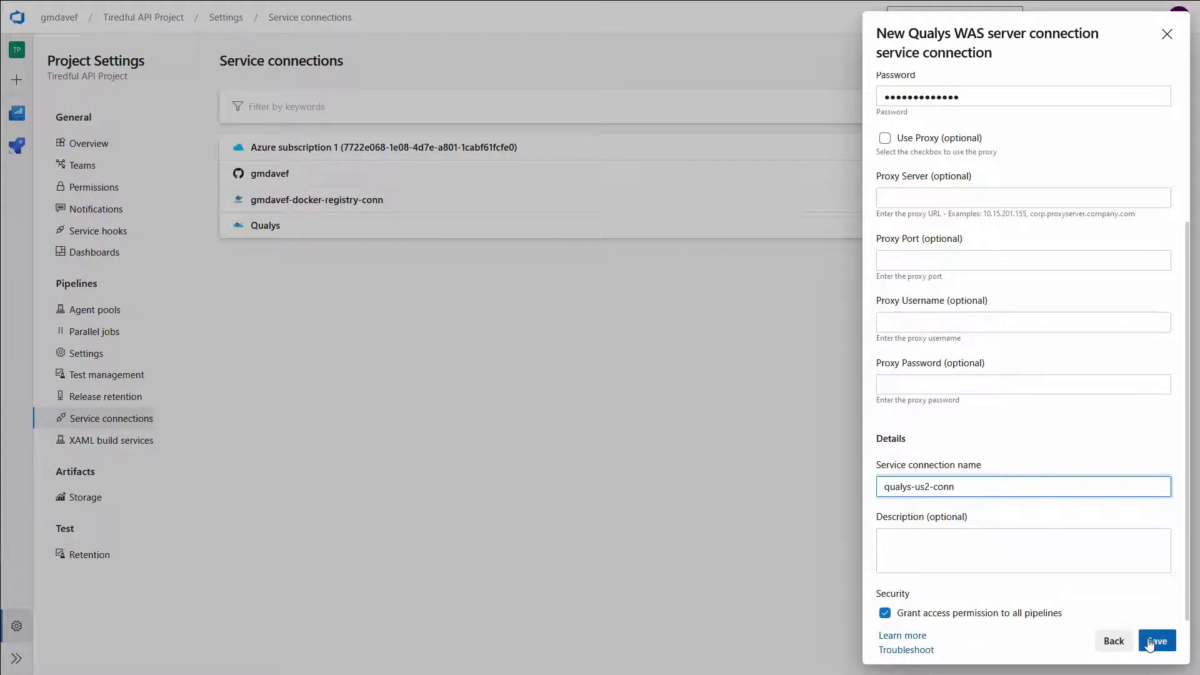
left_click(1157, 641)
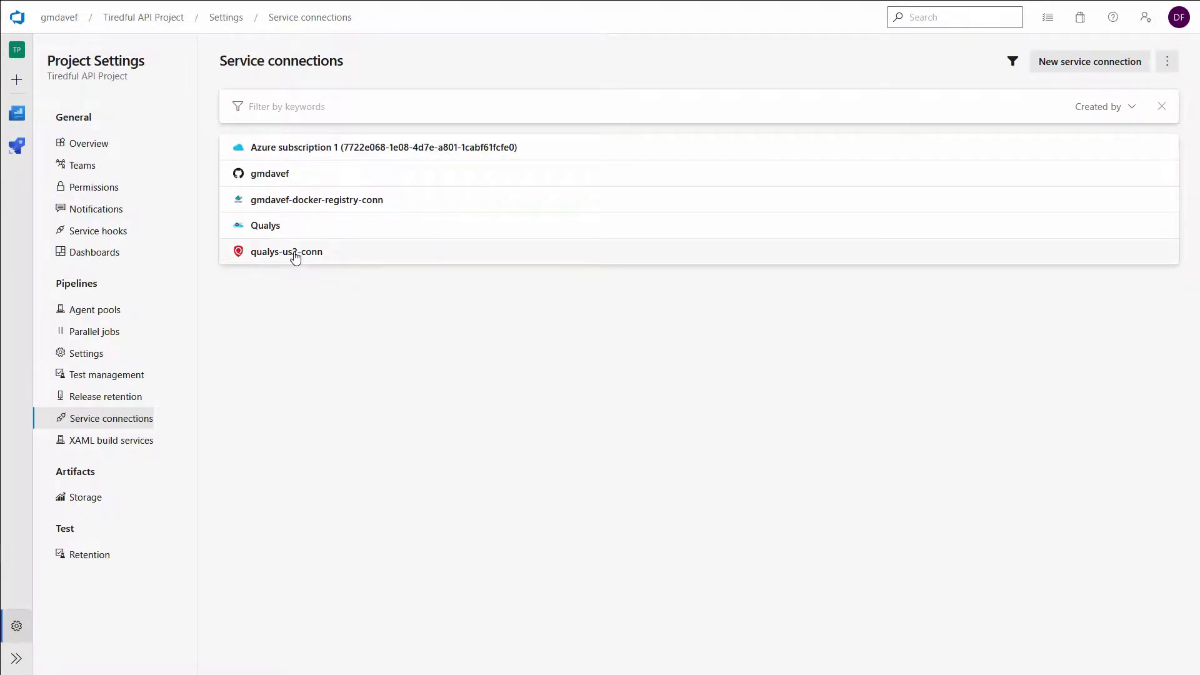
Step: Open the Build & Push container image into ACR pipeline's YAML for review, then return to Pipelines
left_click(157, 25)
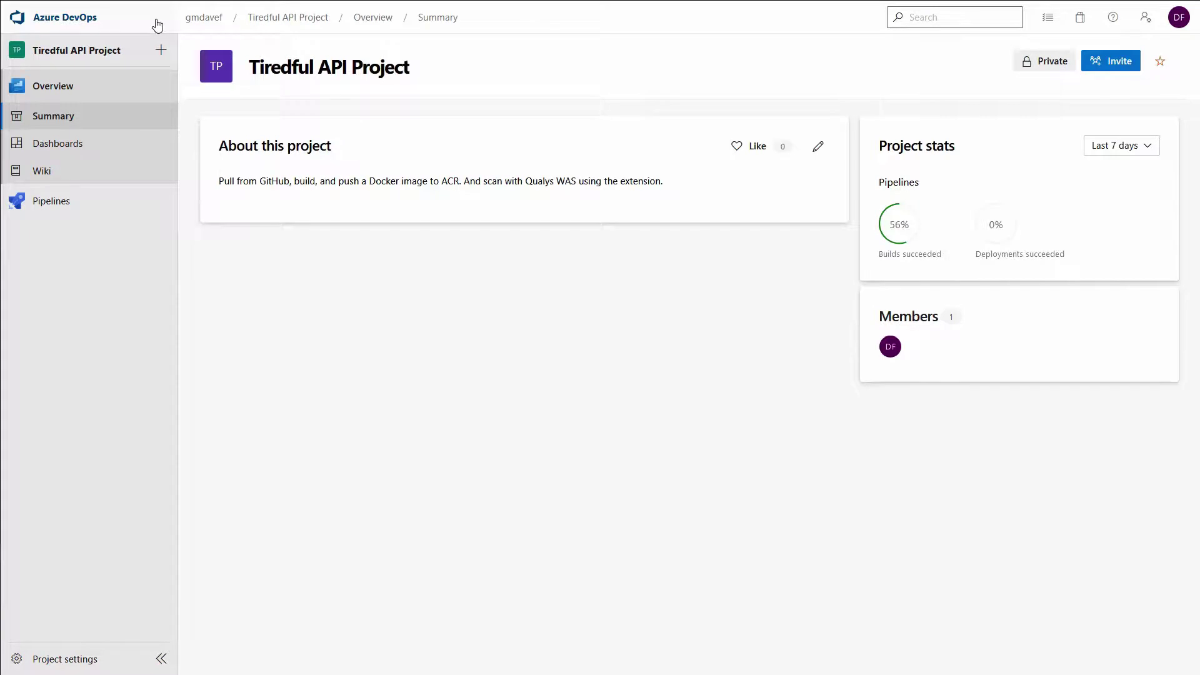
left_click(47, 201)
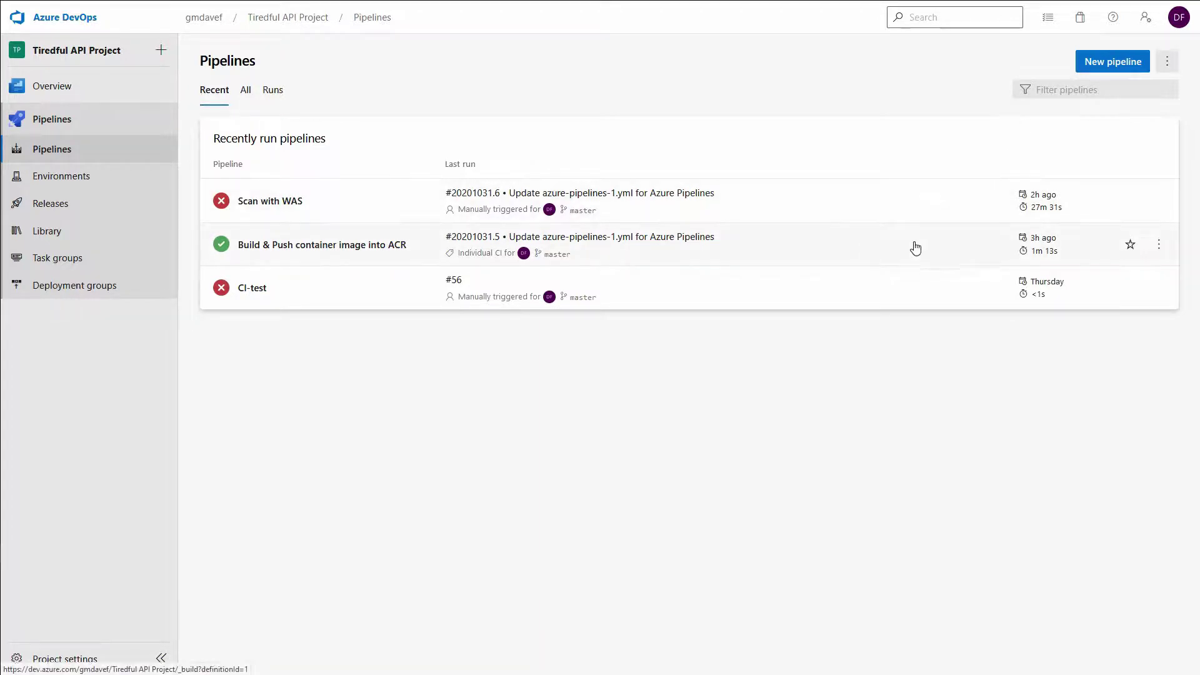
left_click(1159, 244)
left_click(1066, 277)
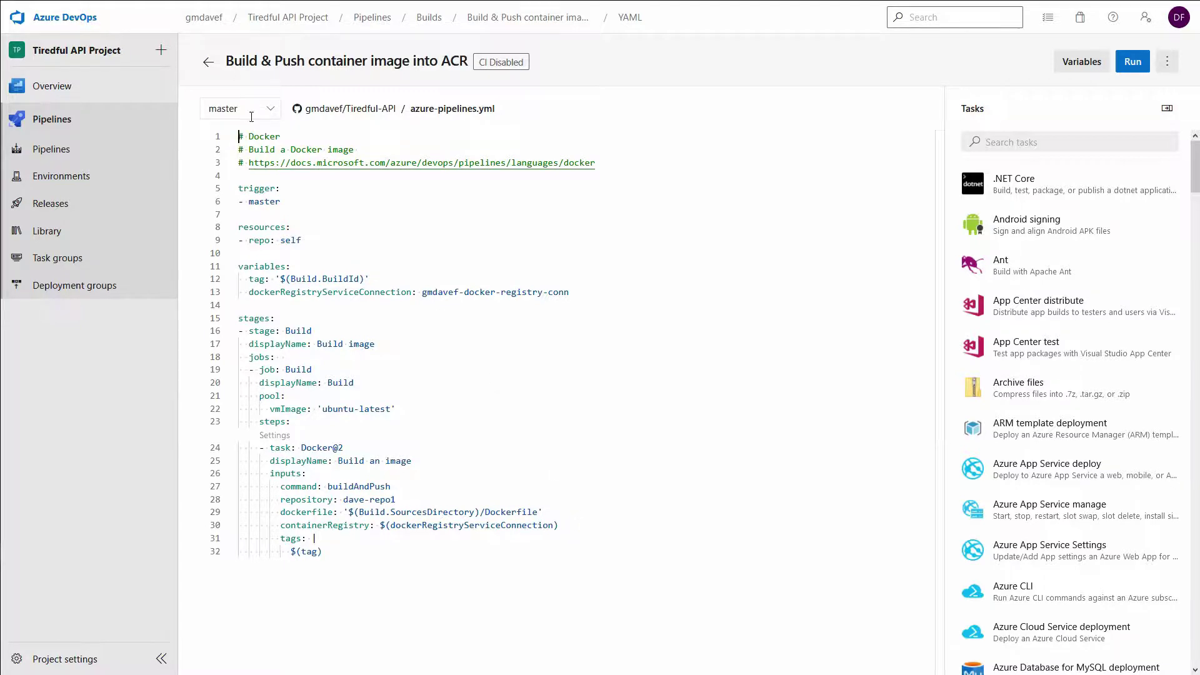
left_click(369, 17)
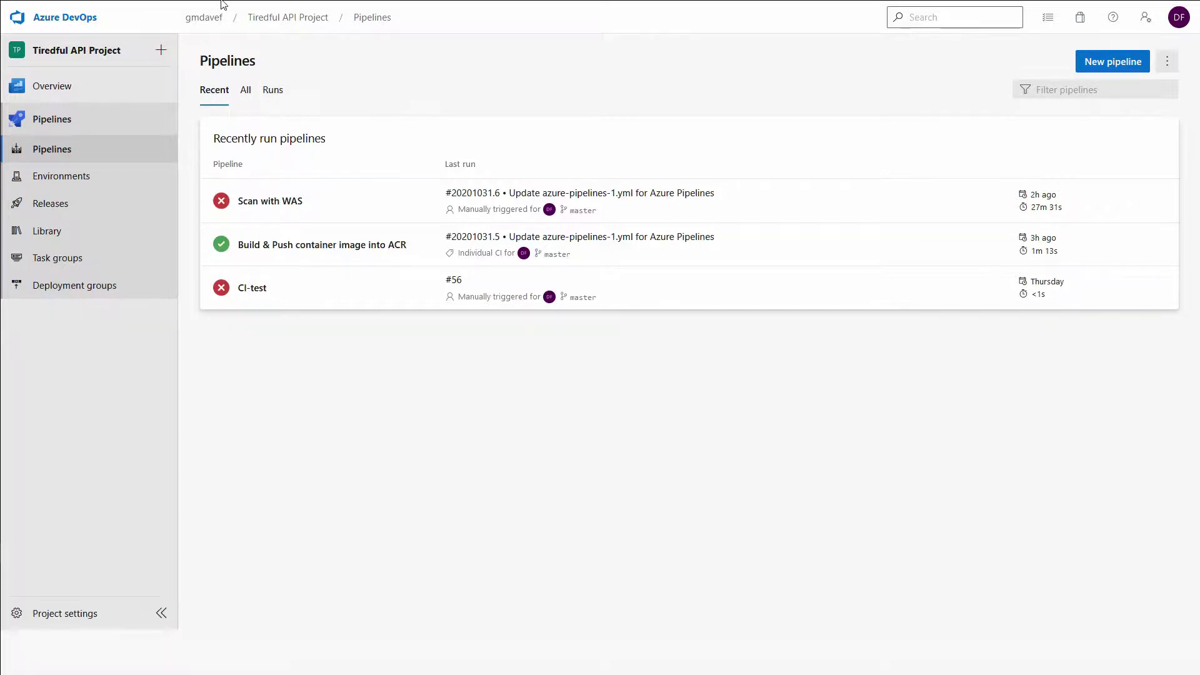
Step: Open the tiredful-api container instance in the Azure portal and copy its FQDN
left_click(187, 11)
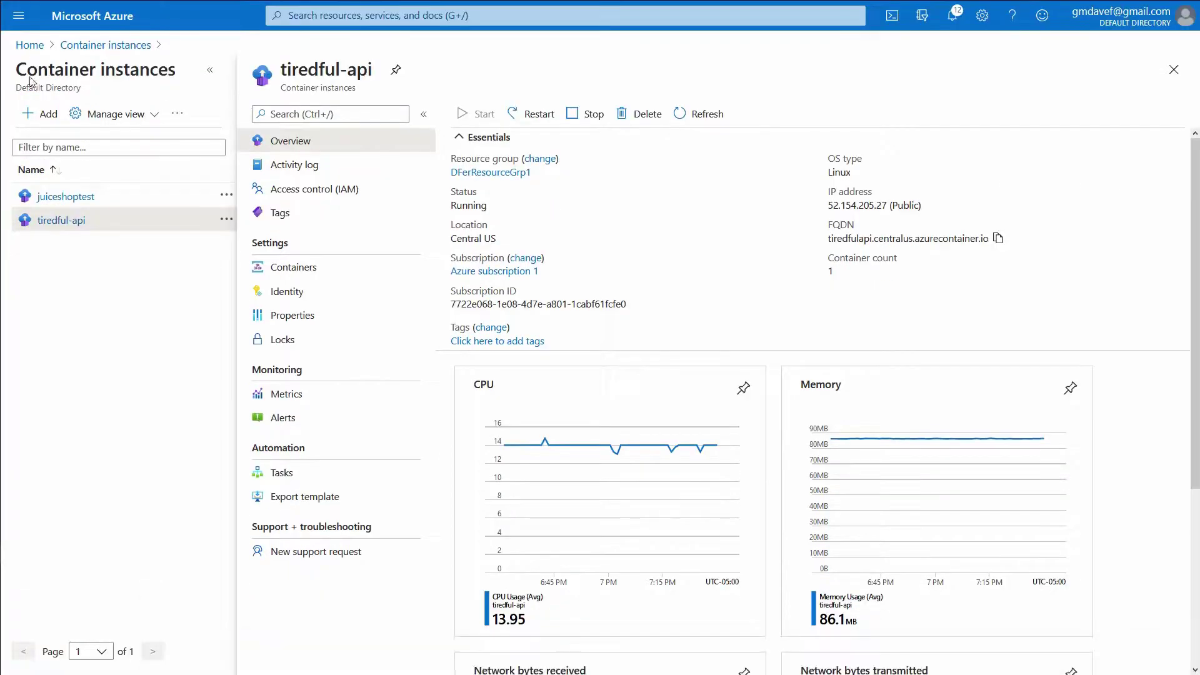
left_click(94, 45)
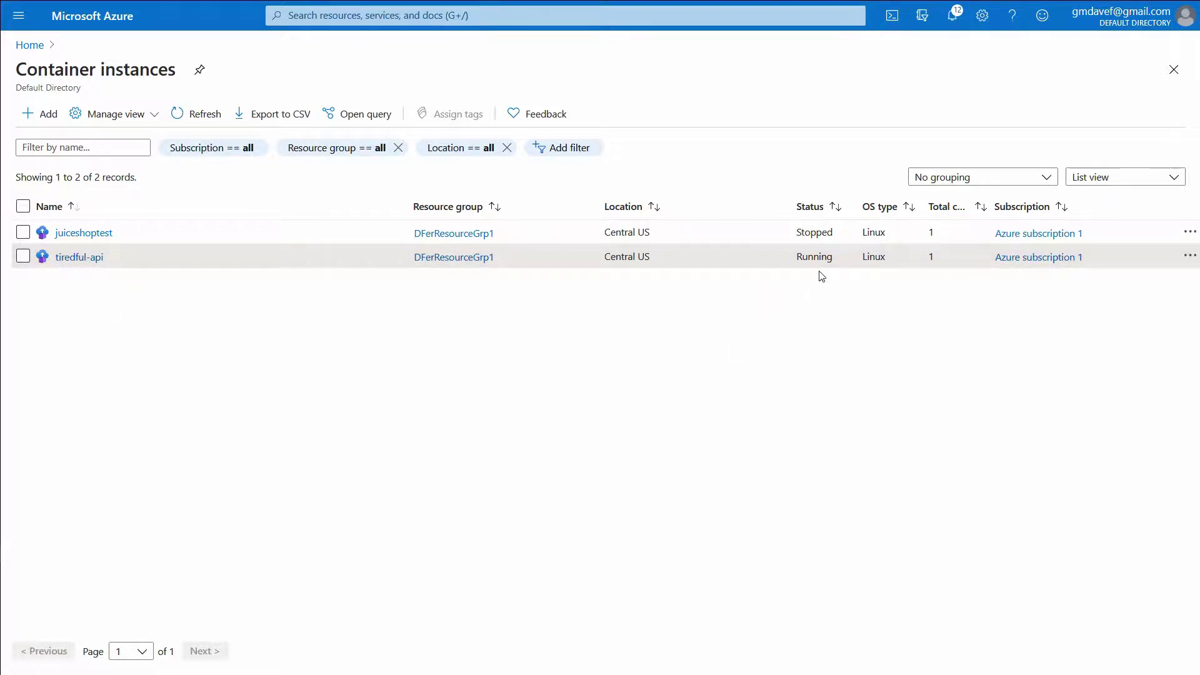
left_click(80, 258)
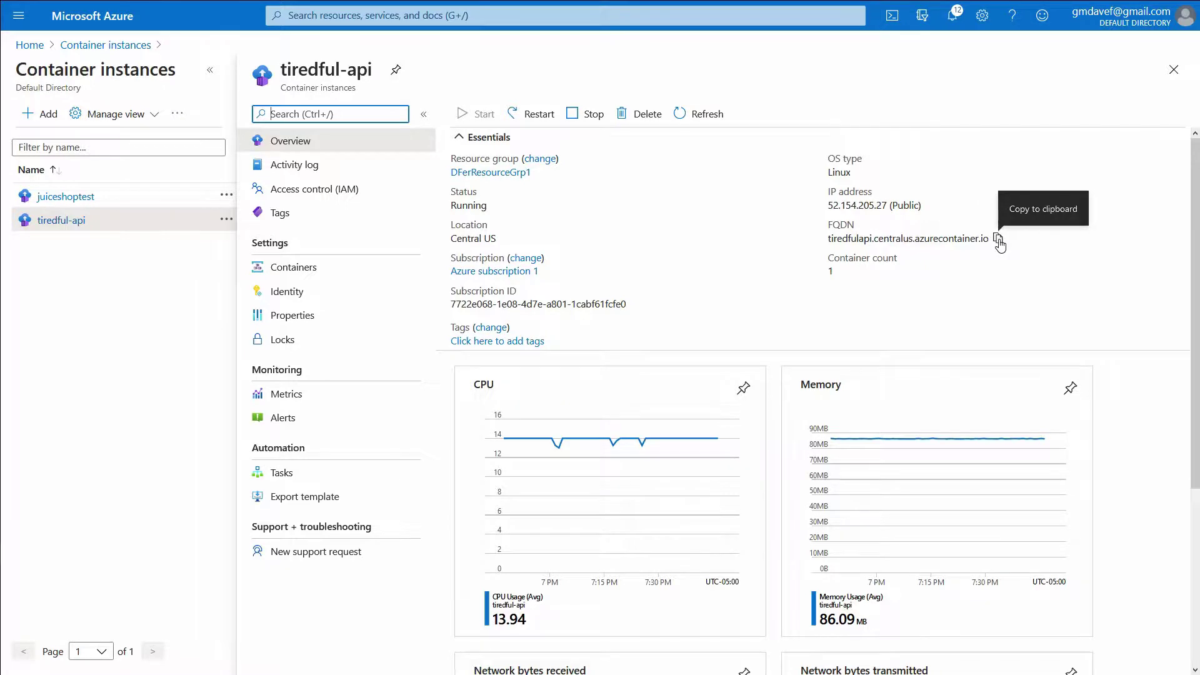
left_click(997, 238)
Step: Load tiredfulapi.centralus.azurecontainer.io:8000 in a new browser tab
mouse_move(454, 1)
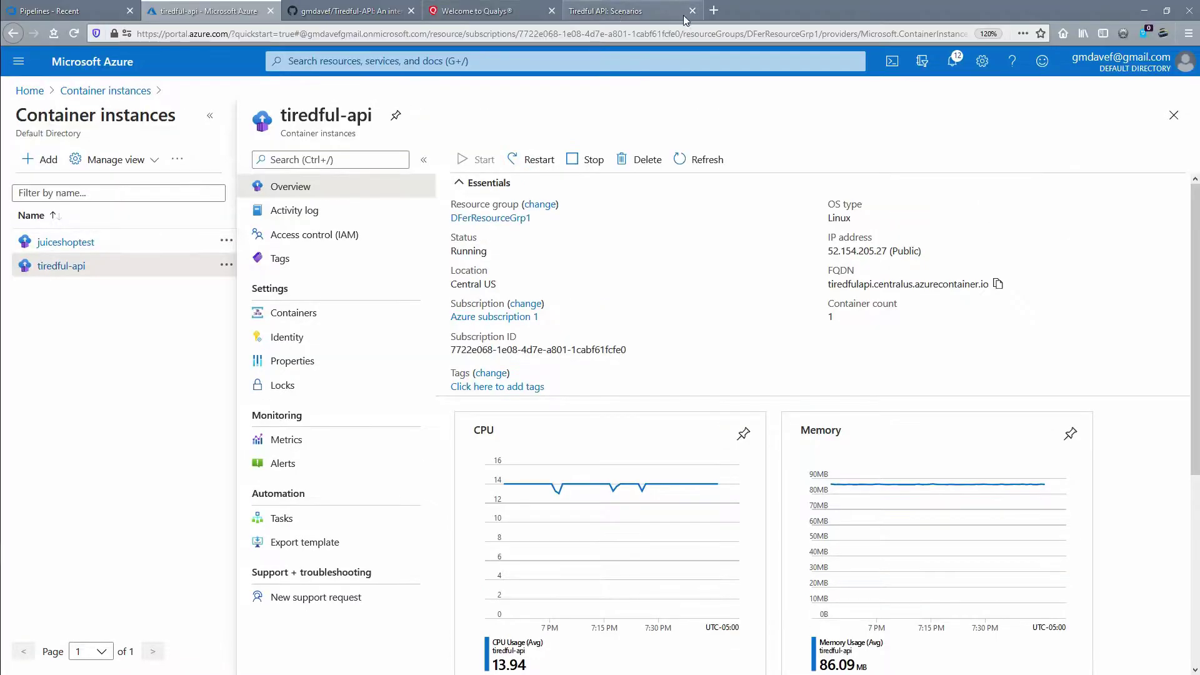
left_click(574, 11)
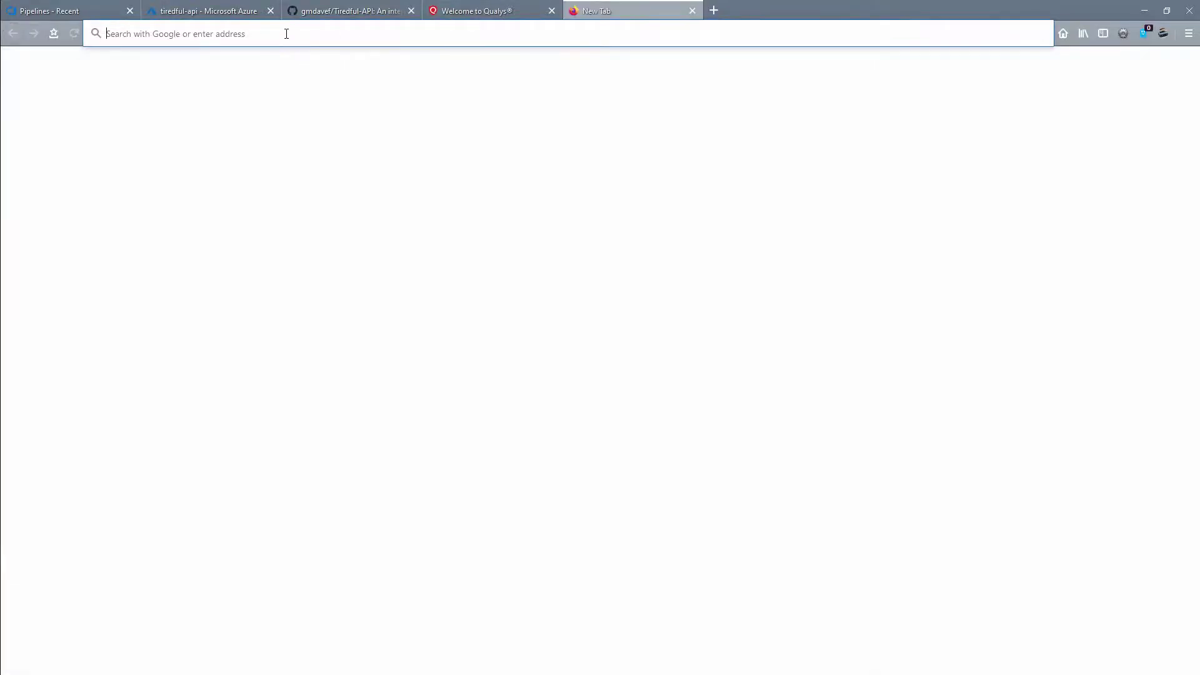
key("ctrl+v")
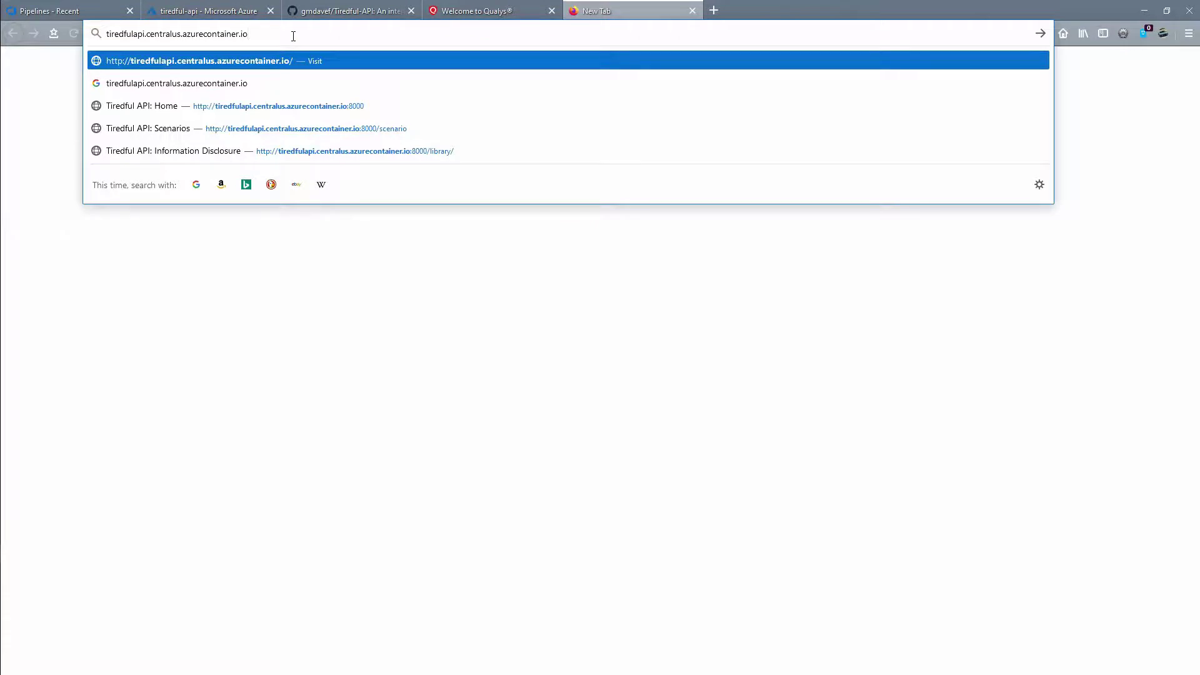
type(":8000/")
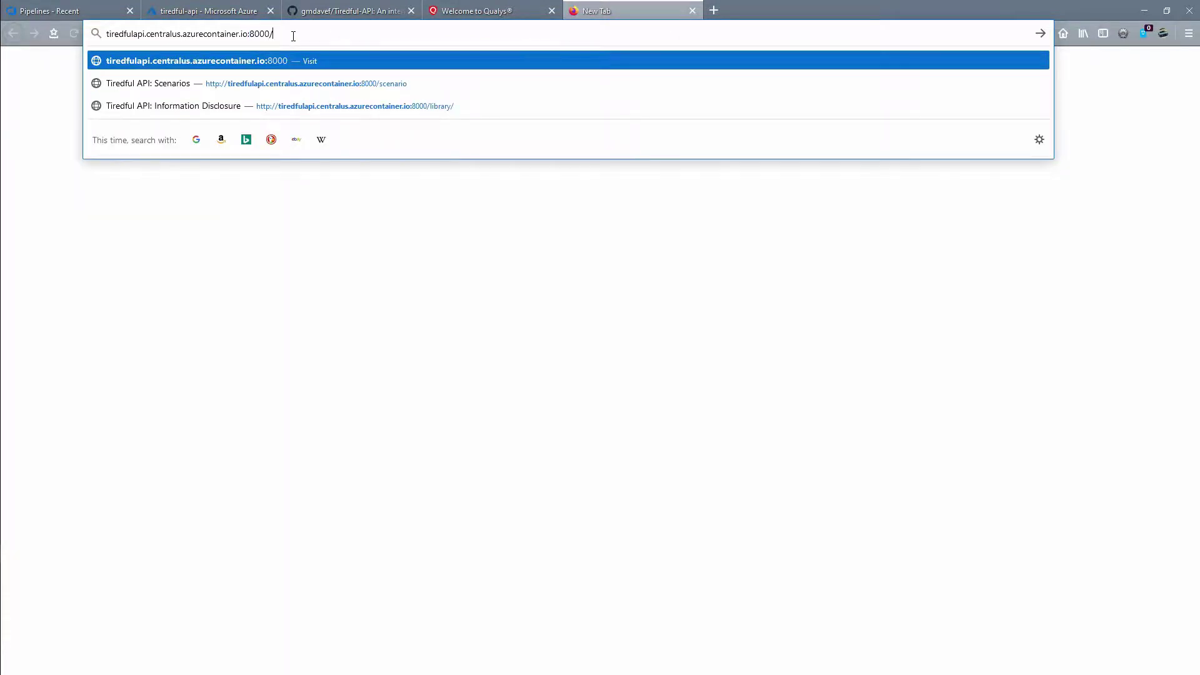
key("Return")
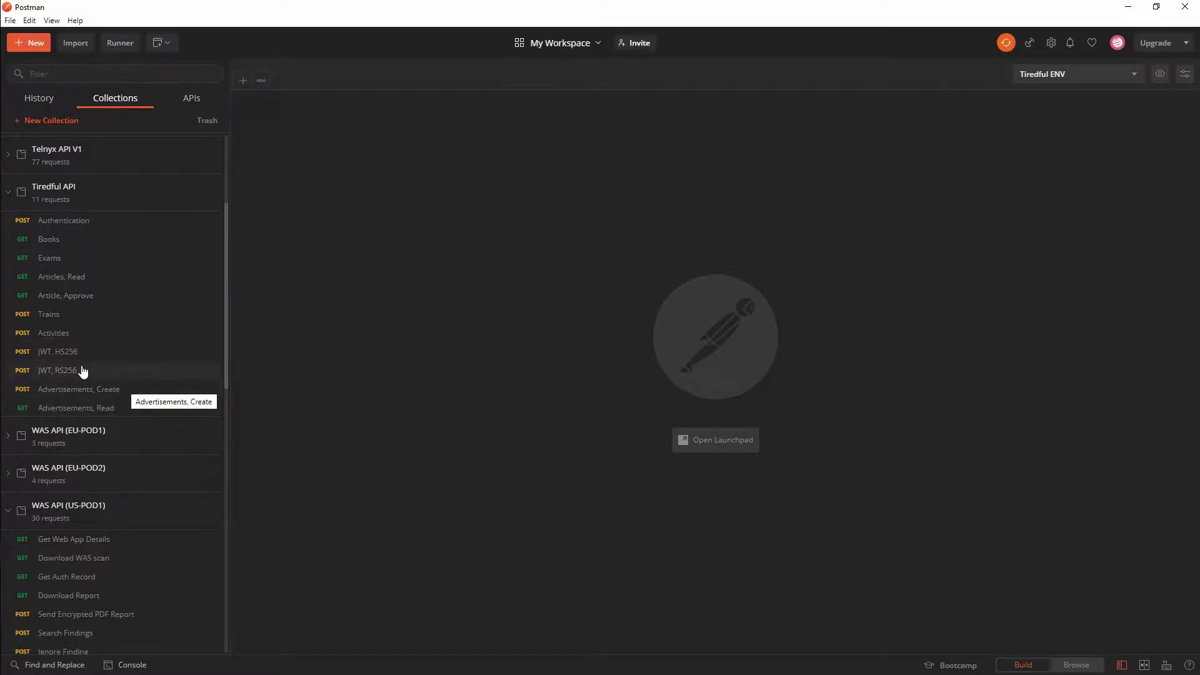
Step: Send the Activities POST request with month 1, then change month to 2 and resend
left_click(51, 336)
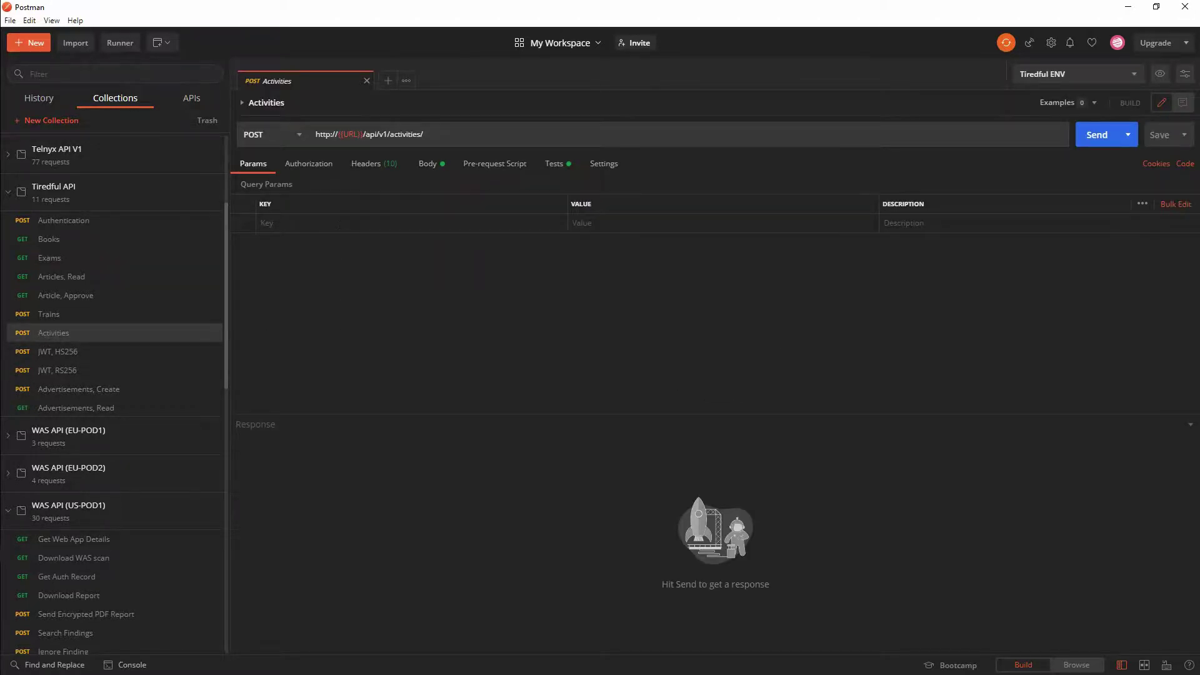
left_click(427, 166)
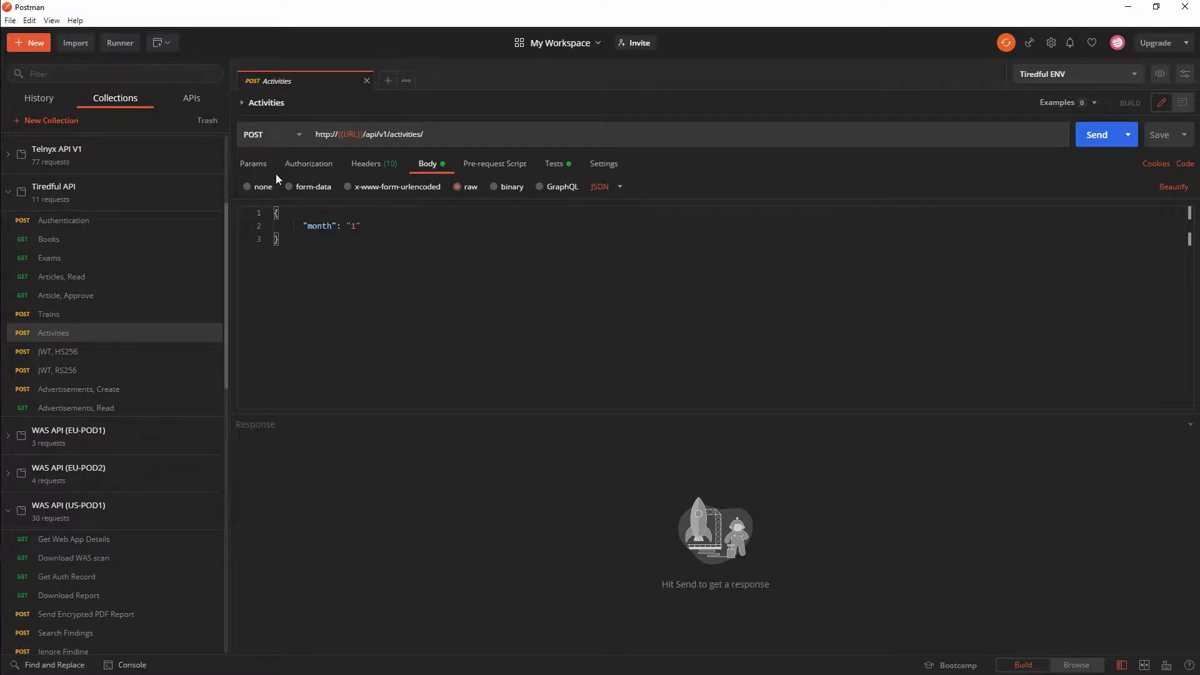
left_click(1094, 142)
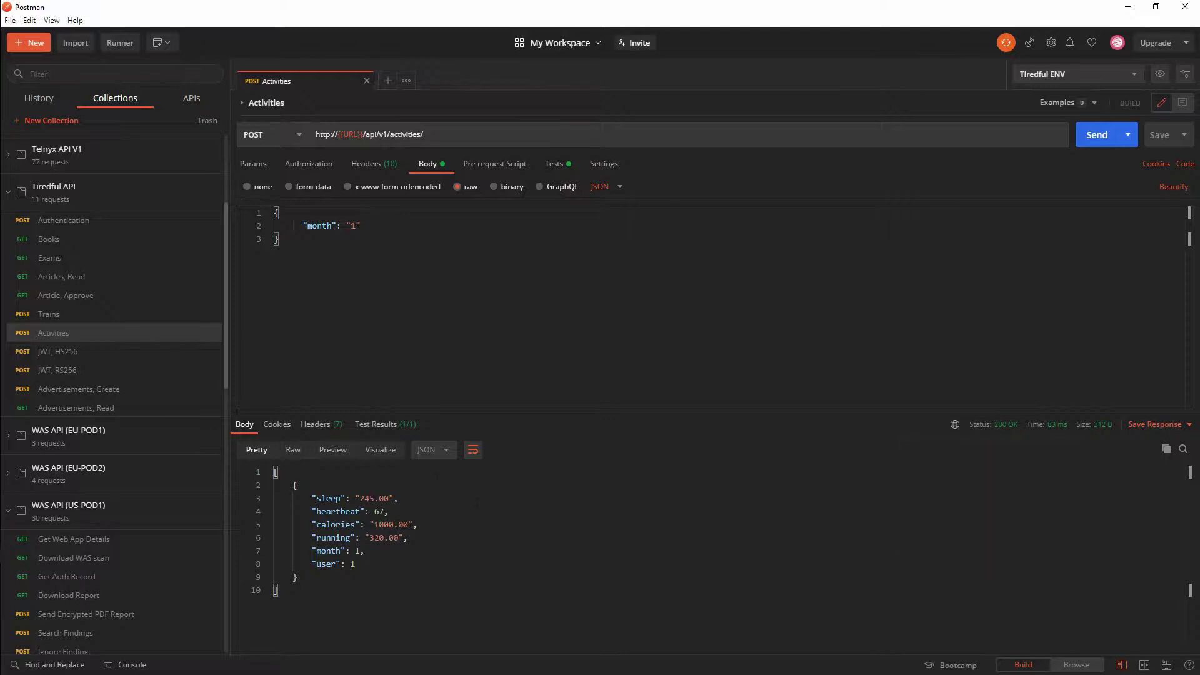
double_click(353, 227)
type("2")
left_click(1099, 134)
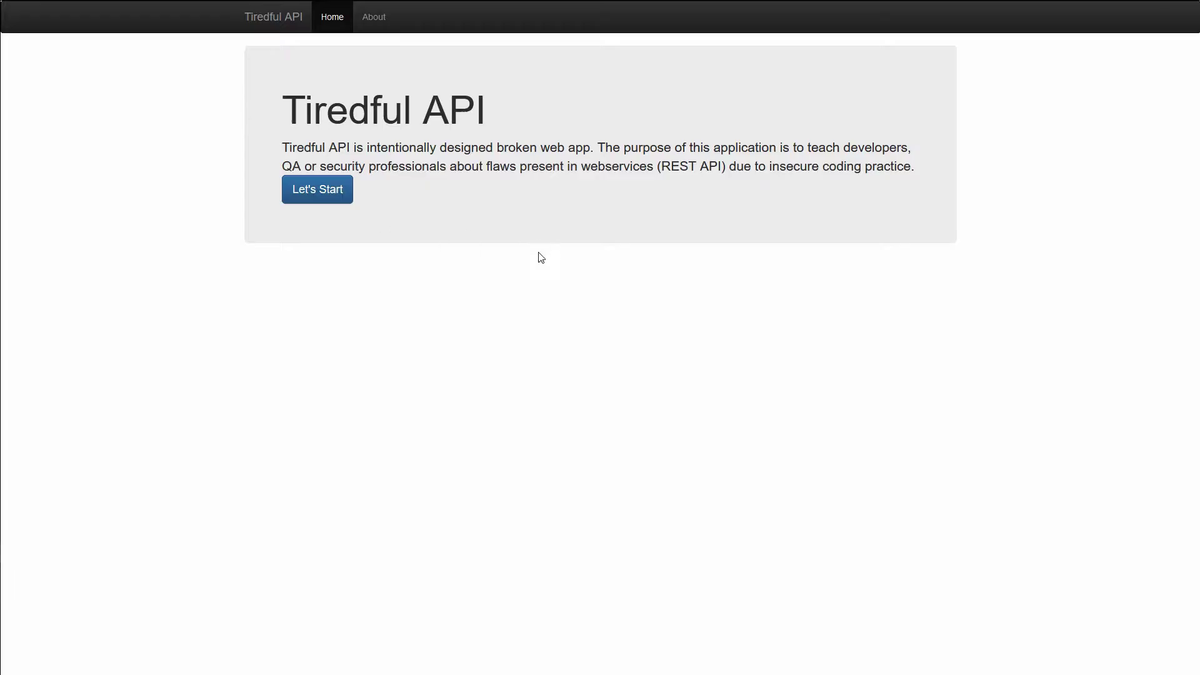
mouse_move(257, 3)
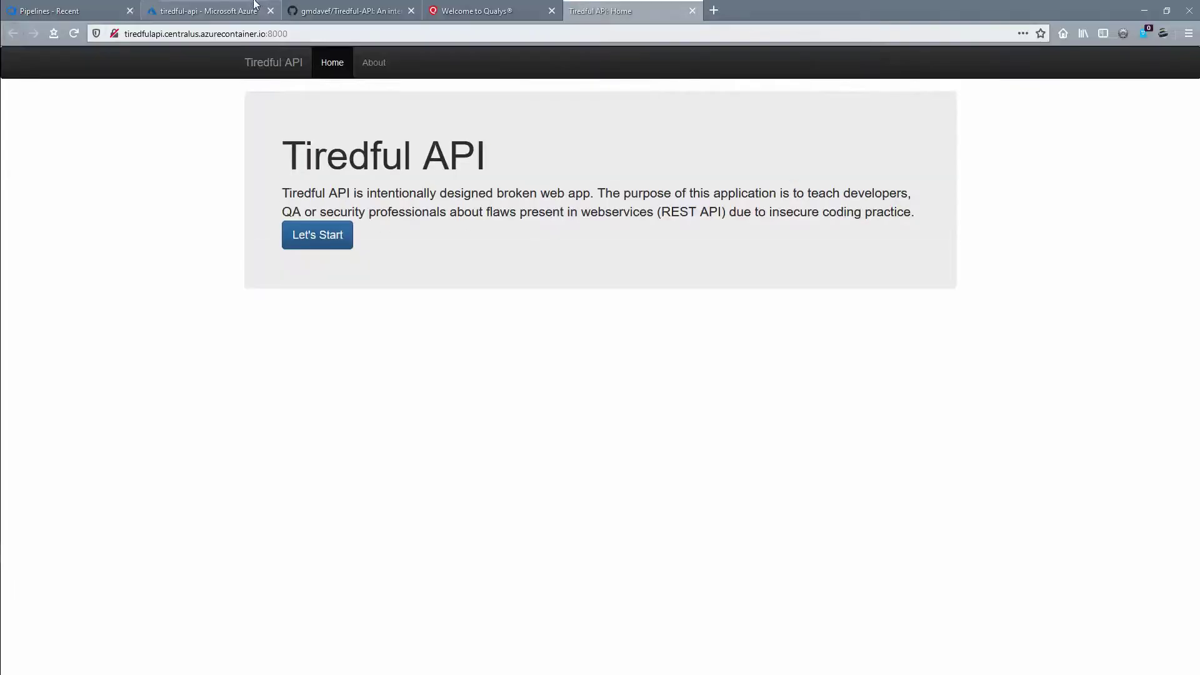
Step: In Qualys WAS, open the DF-TiredfulAPI web application via Quick Actions > View
left_click(83, 13)
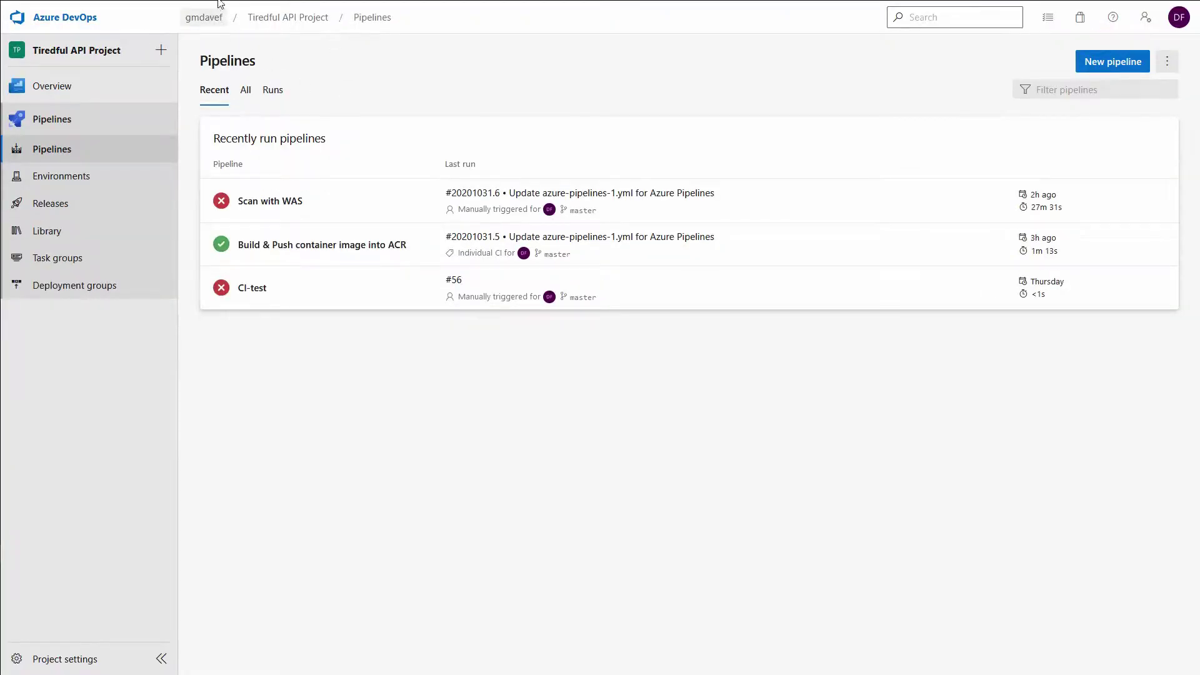
mouse_move(328, 16)
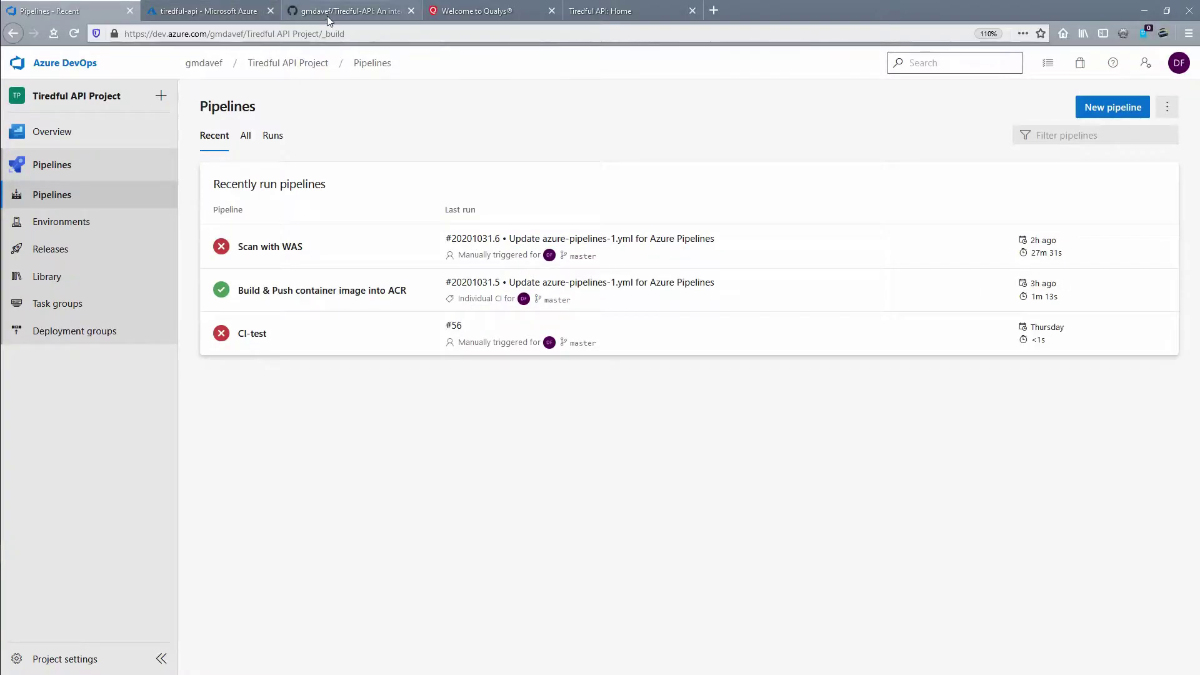
left_click(481, 14)
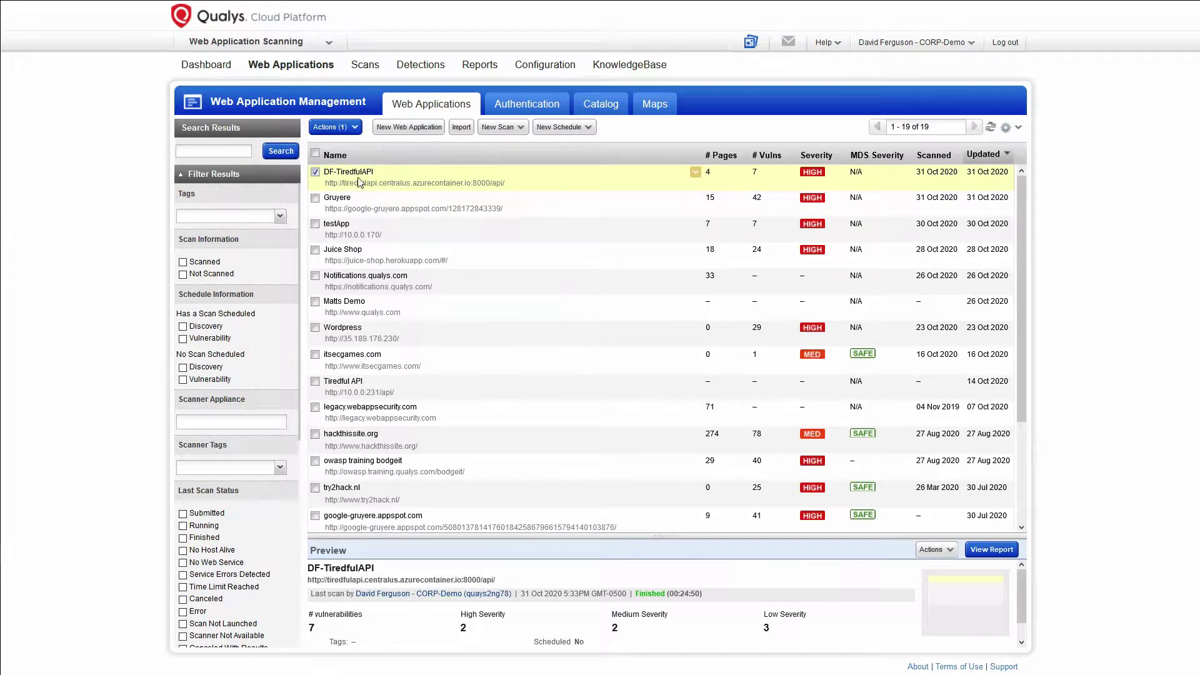
left_click(696, 174)
left_click(718, 191)
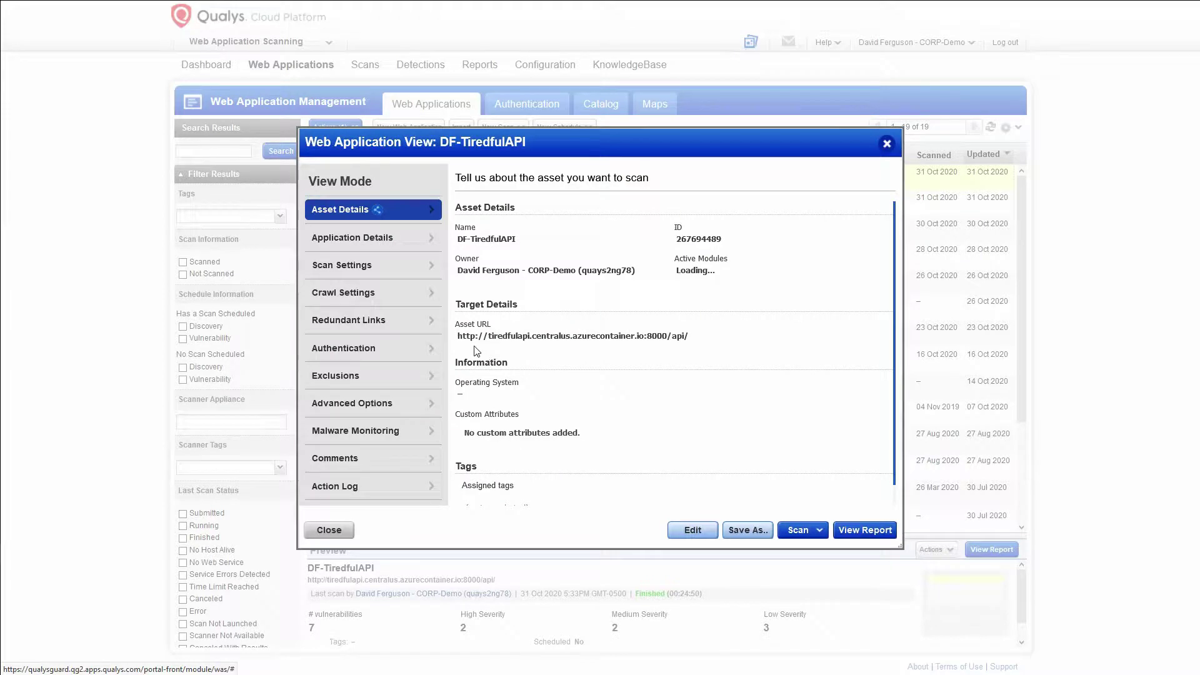
Step: Check its asset URL api/ path and application details, then close and return to Pipelines
left_click_drag(689, 338, 671, 342)
left_click(671, 342)
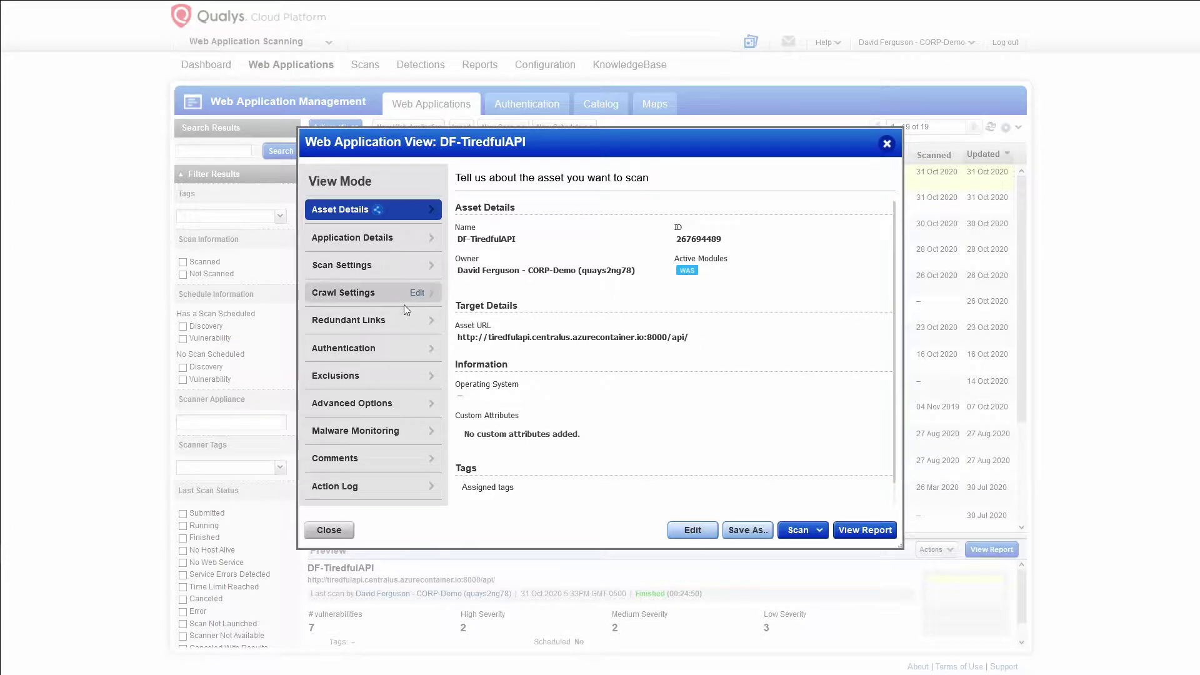
left_click(405, 238)
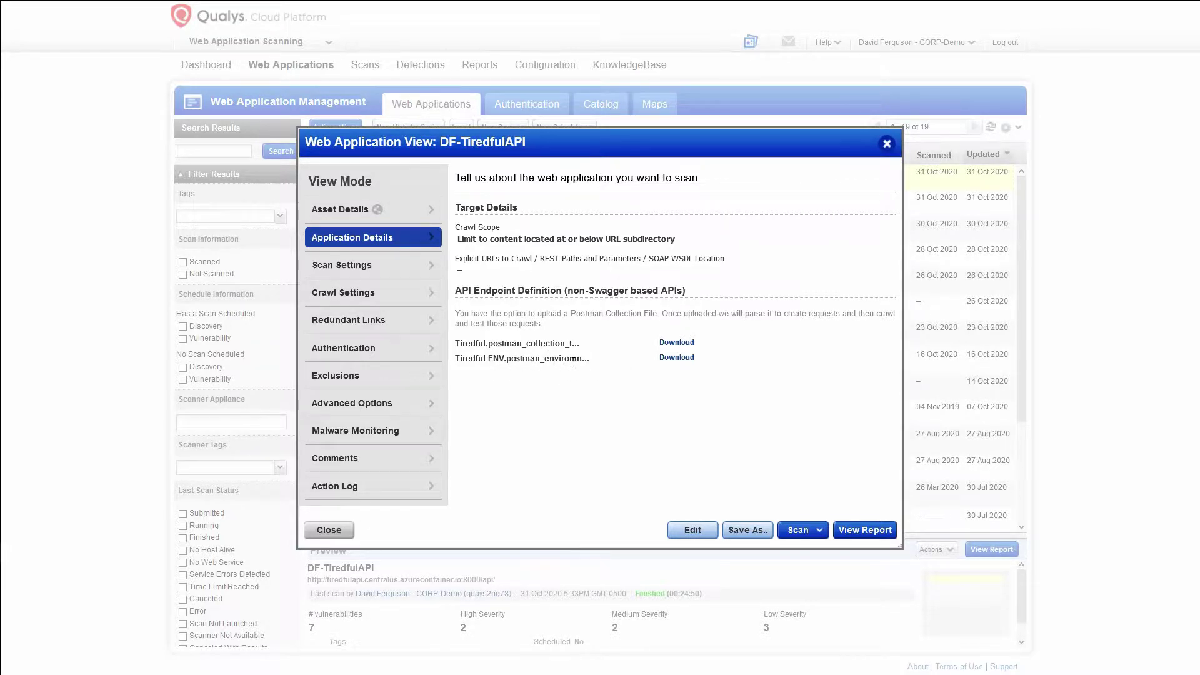
left_click(330, 530)
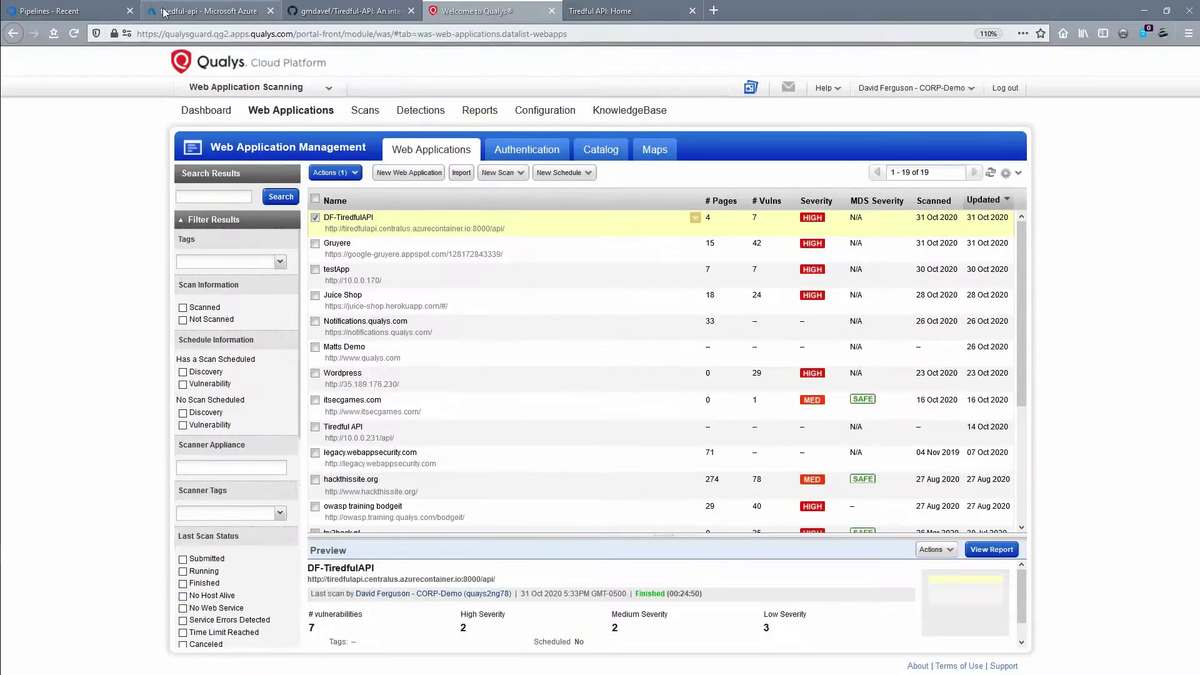
left_click(81, 12)
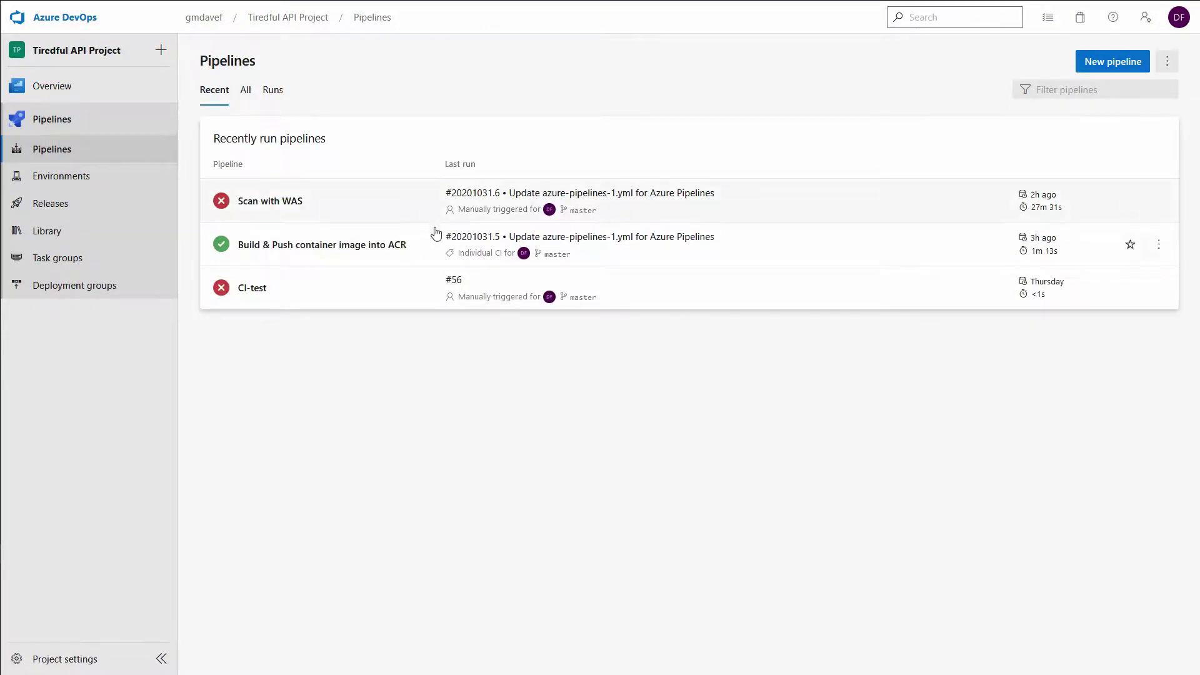
Step: Edit the Scan with WAS pipeline YAML and delete the old QualysWASConnector task line
left_click(391, 203)
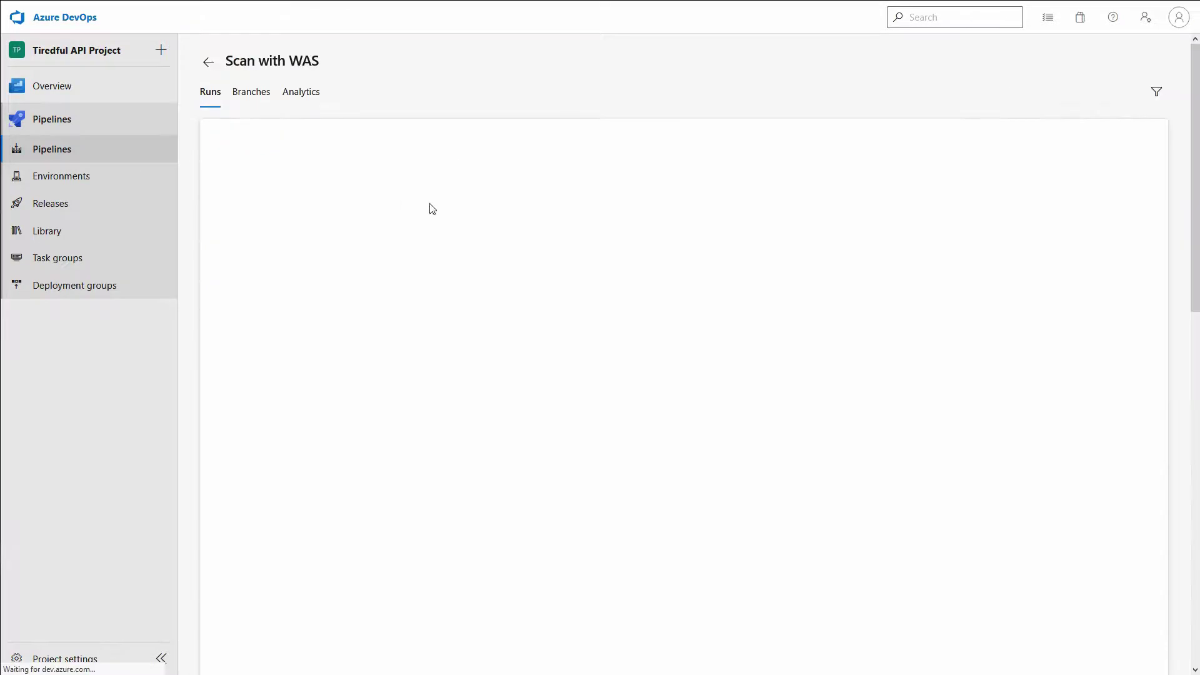
left_click(1044, 61)
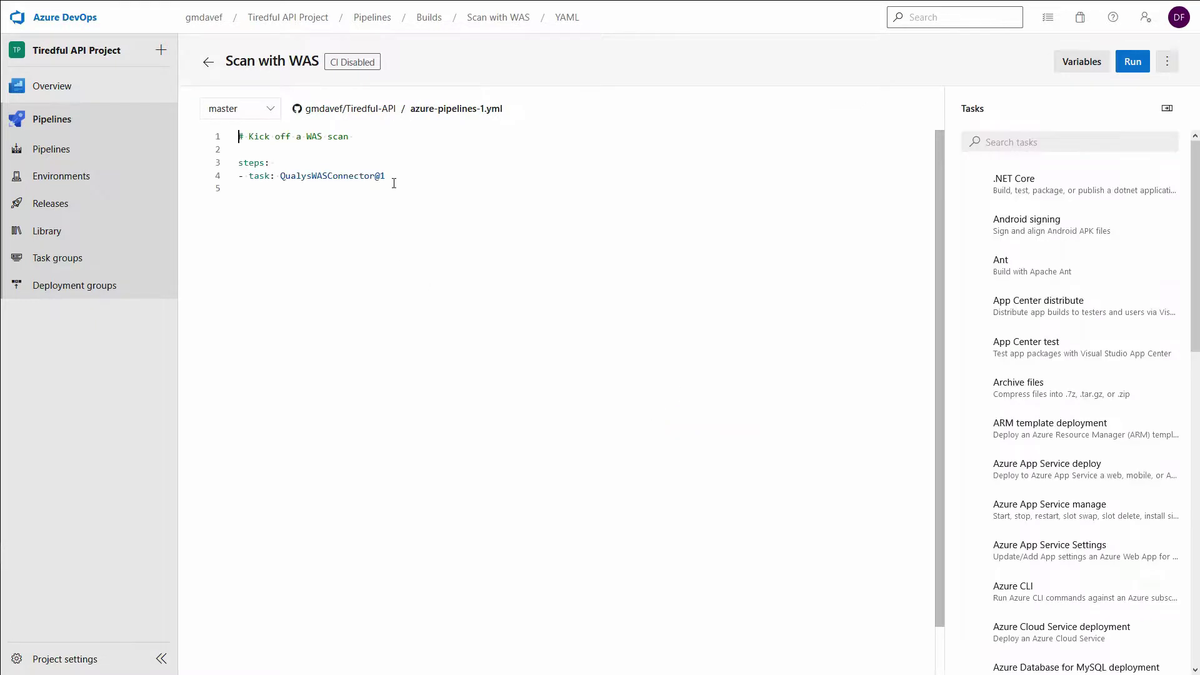
left_click_drag(387, 188, 232, 190)
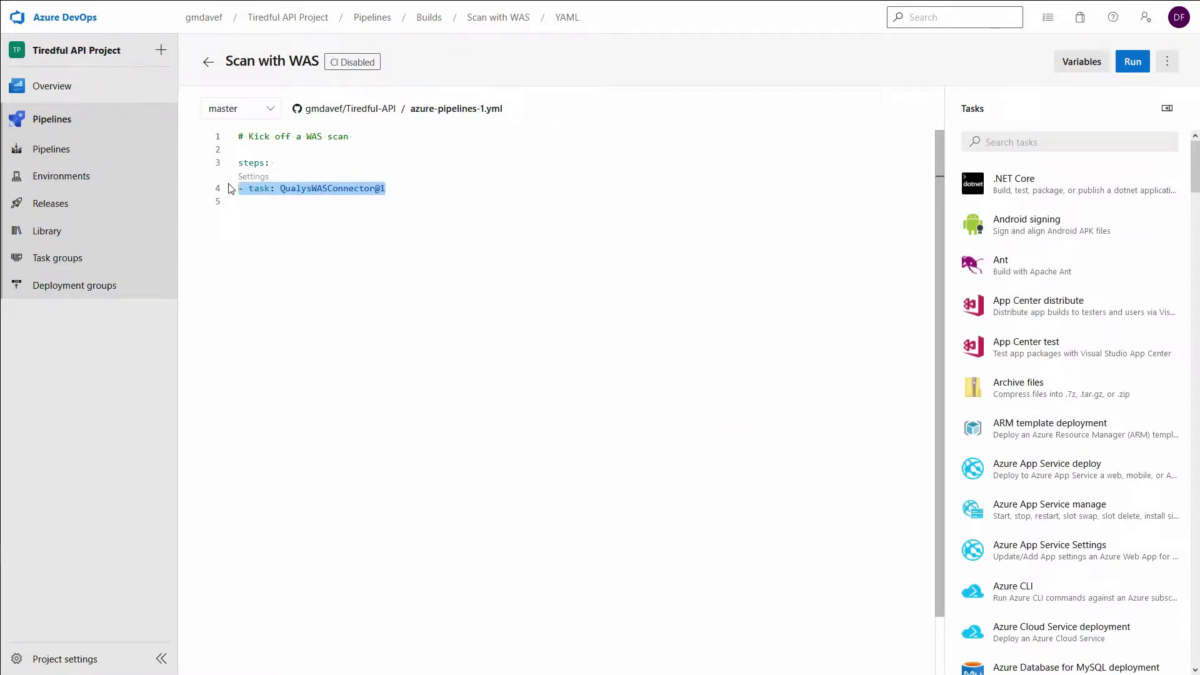
key("Delete")
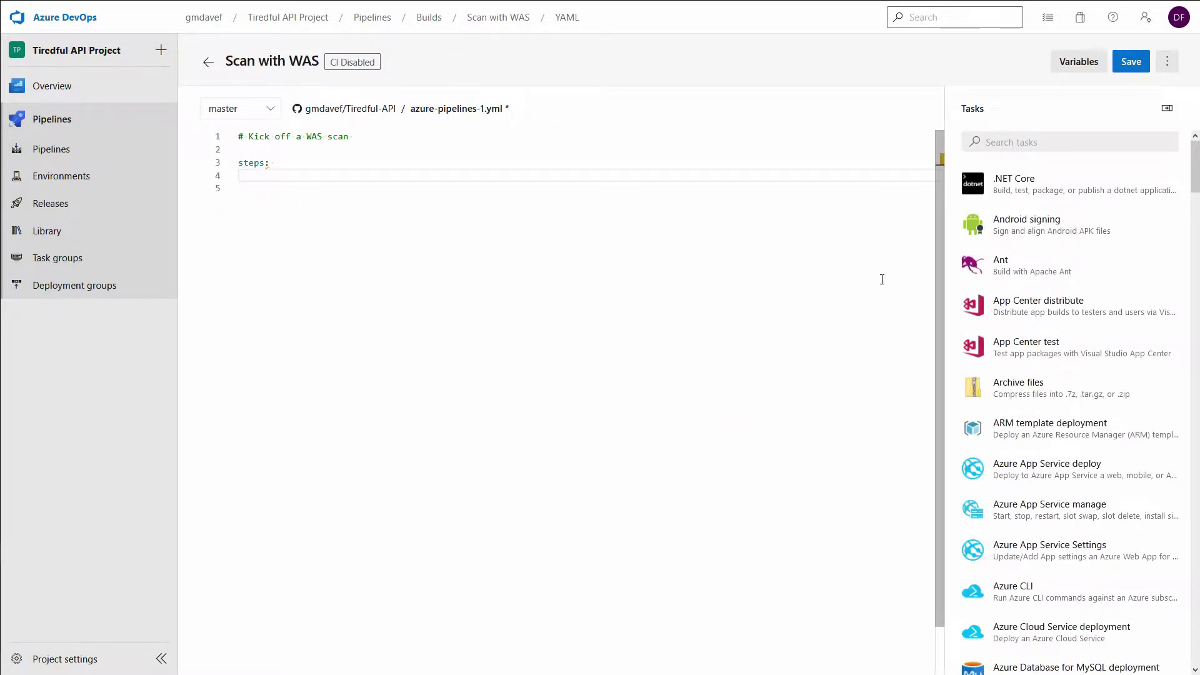
Step: Add the Qualys WAS scan task with endpoint qualys-us2-conn and web application DF-TiredfulAPI
left_click(1013, 144)
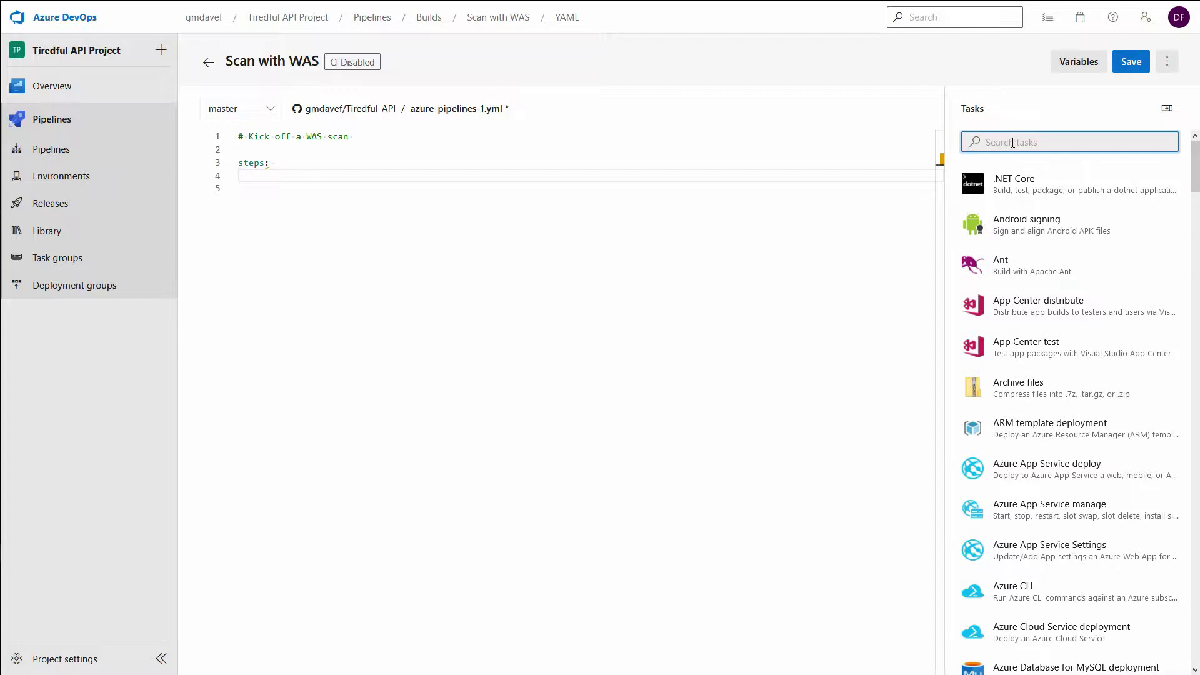
type("qual")
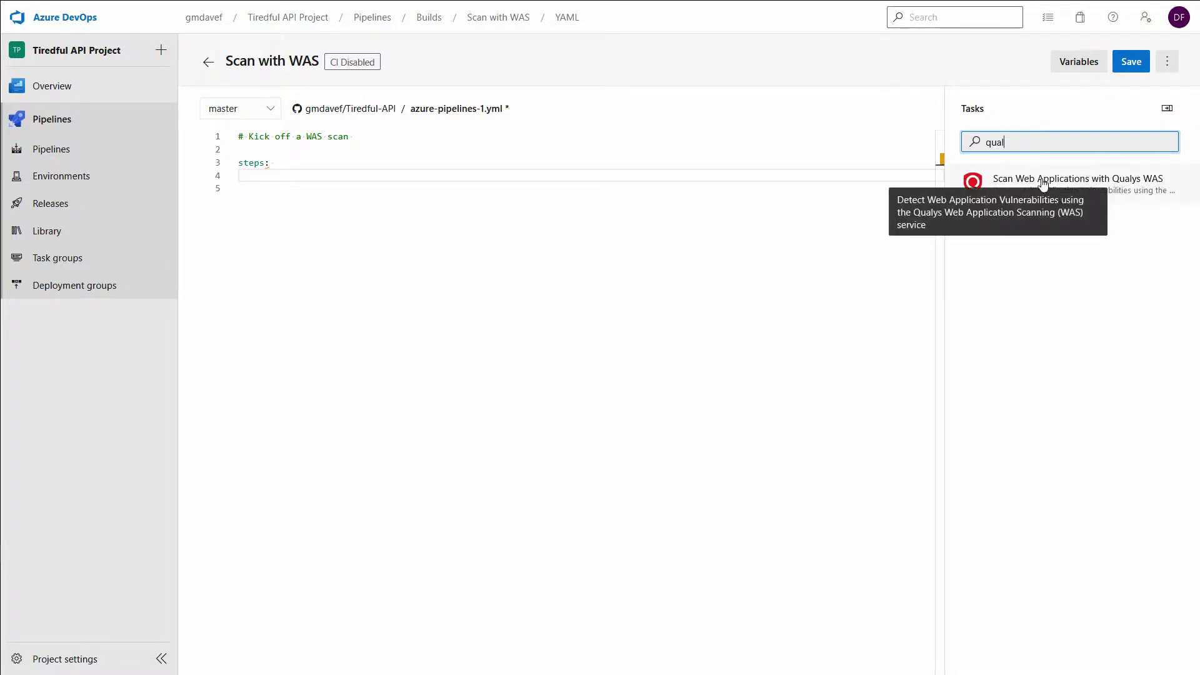
left_click(1095, 181)
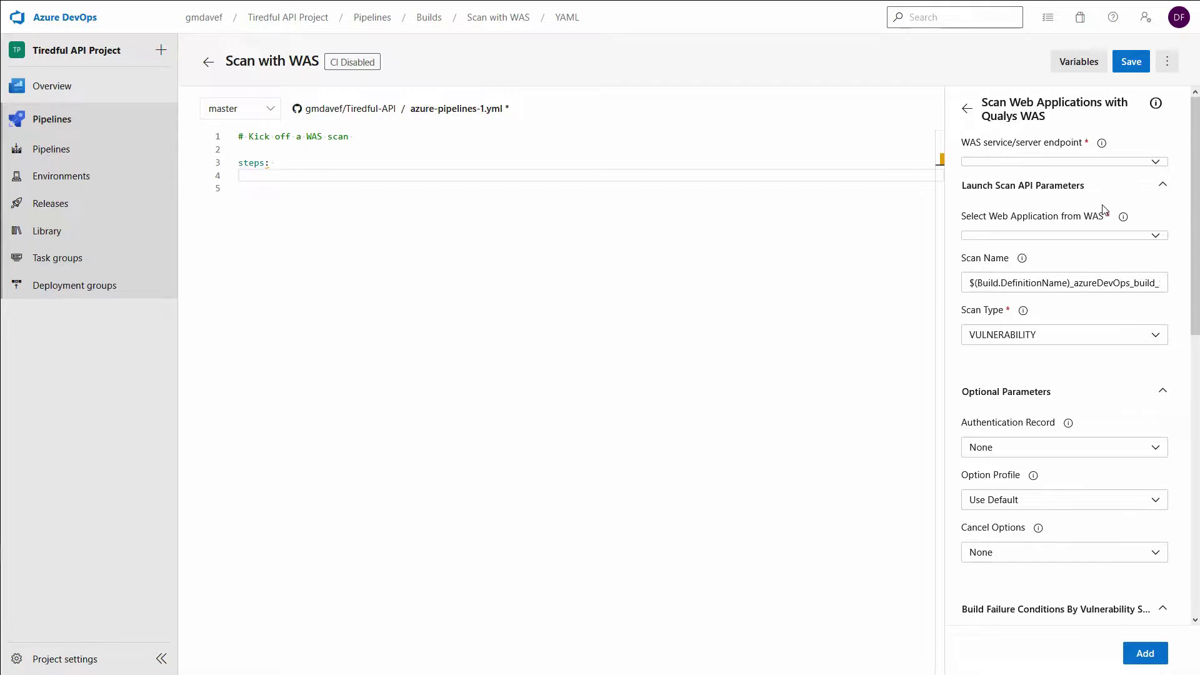
left_click(1156, 165)
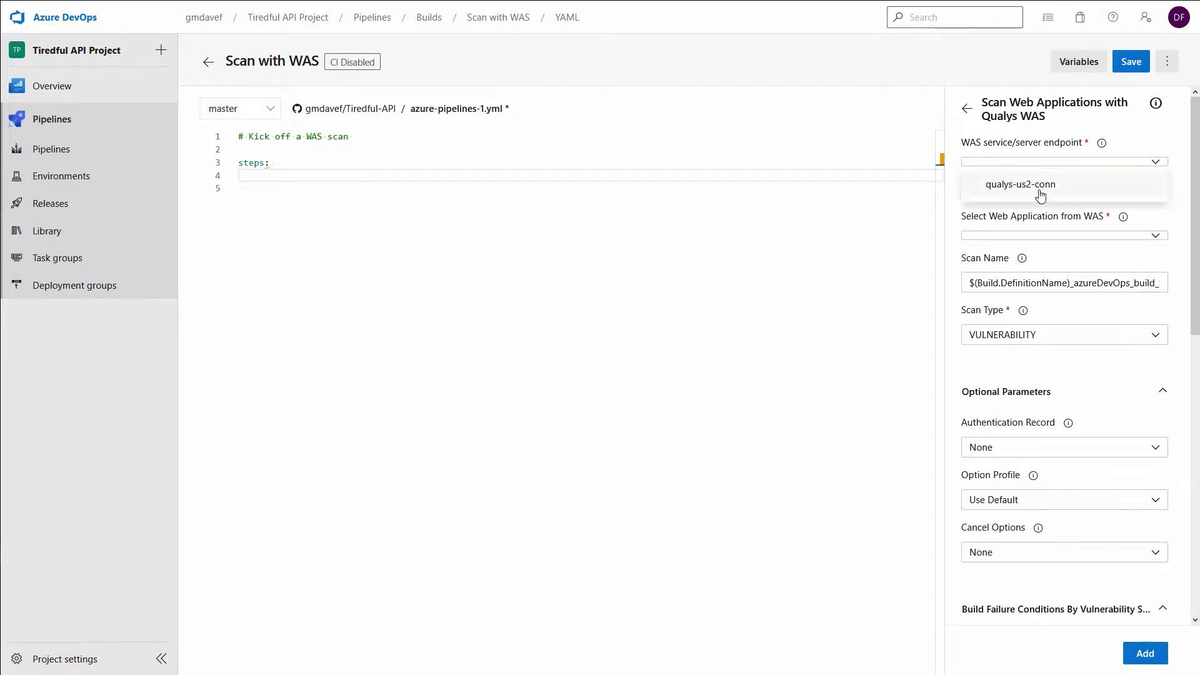
left_click(1007, 187)
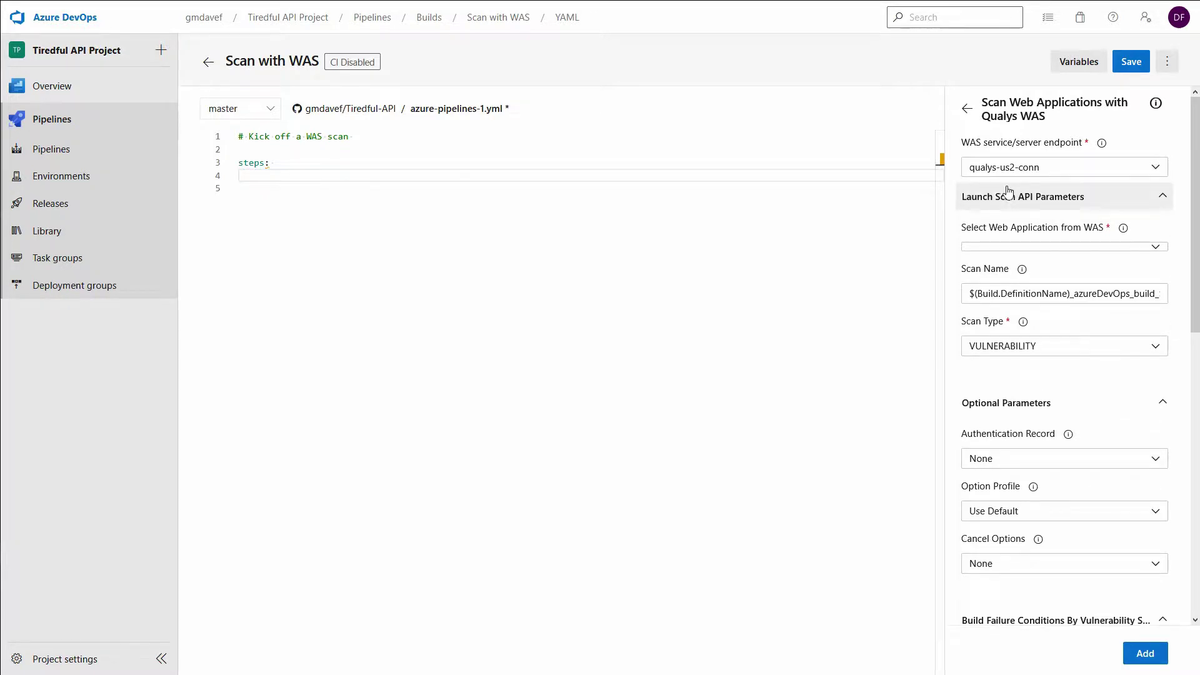
left_click(1156, 250)
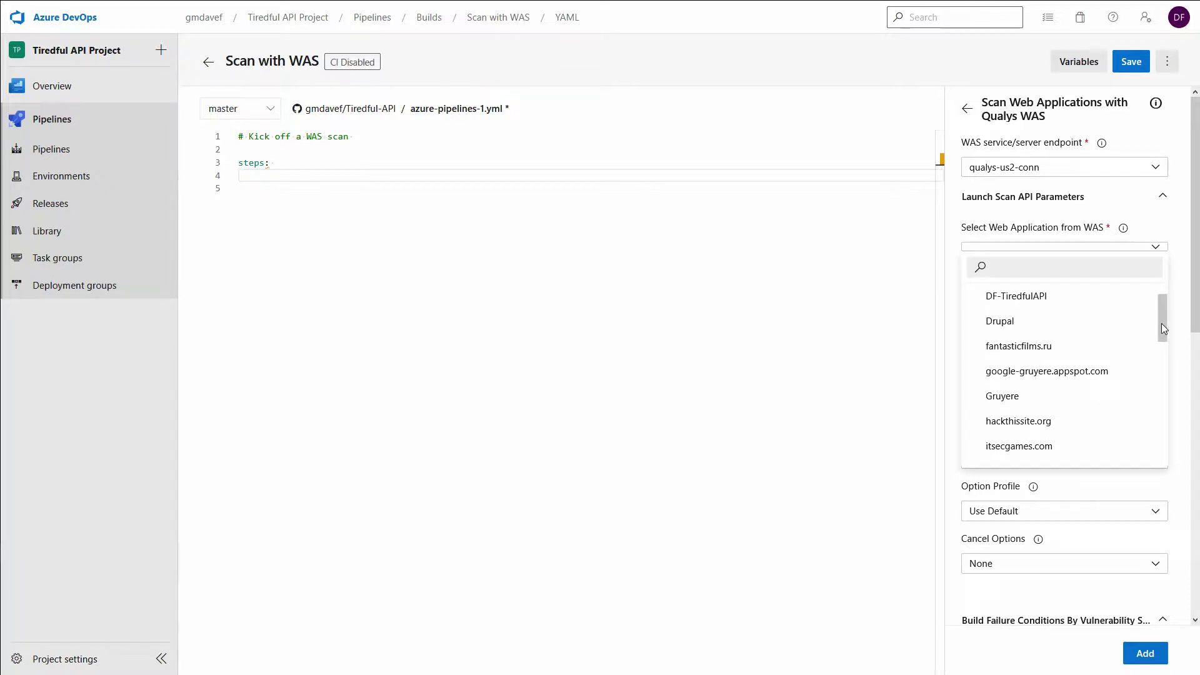
left_click(1016, 300)
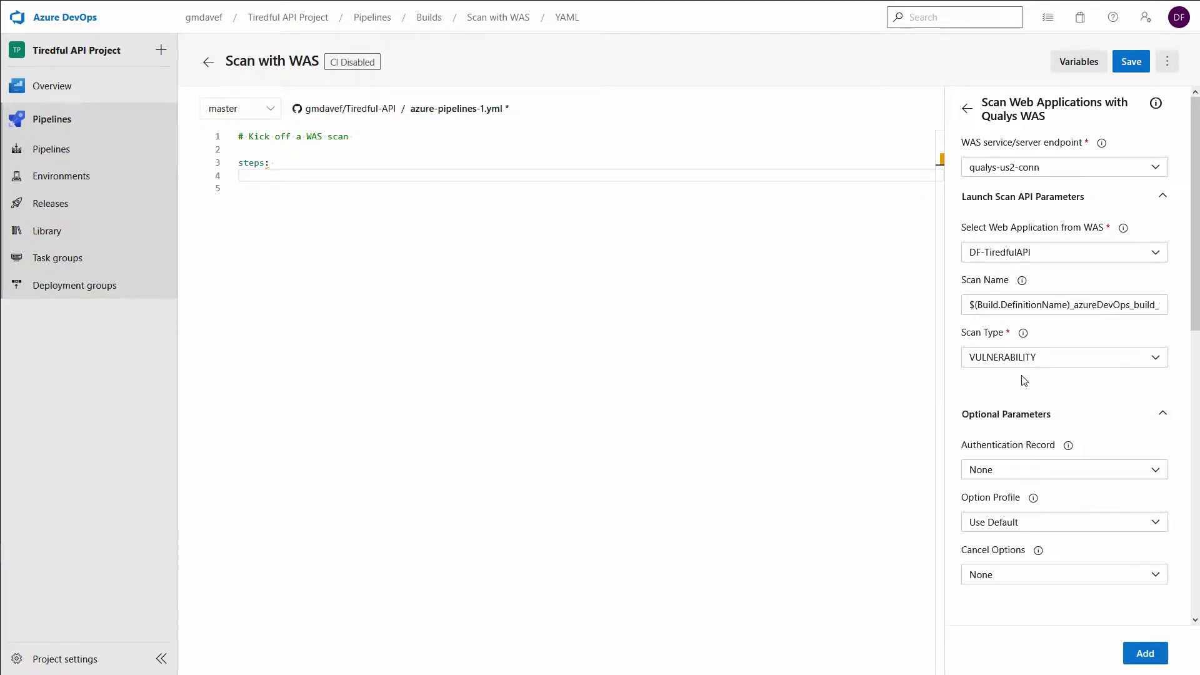
scroll(1022, 378, "down", 1)
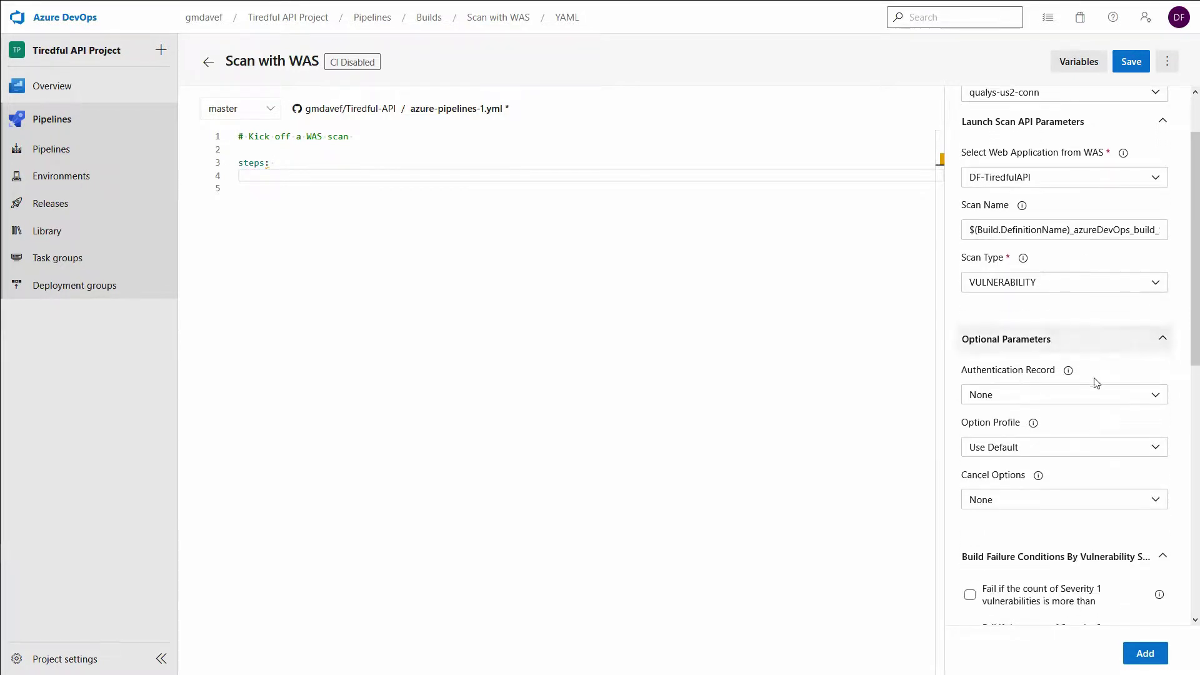
Step: Make the Qualys WAS task fail the build on any Severity 4 or Severity 5 vulnerabilities
scroll(1128, 338, "down", 2)
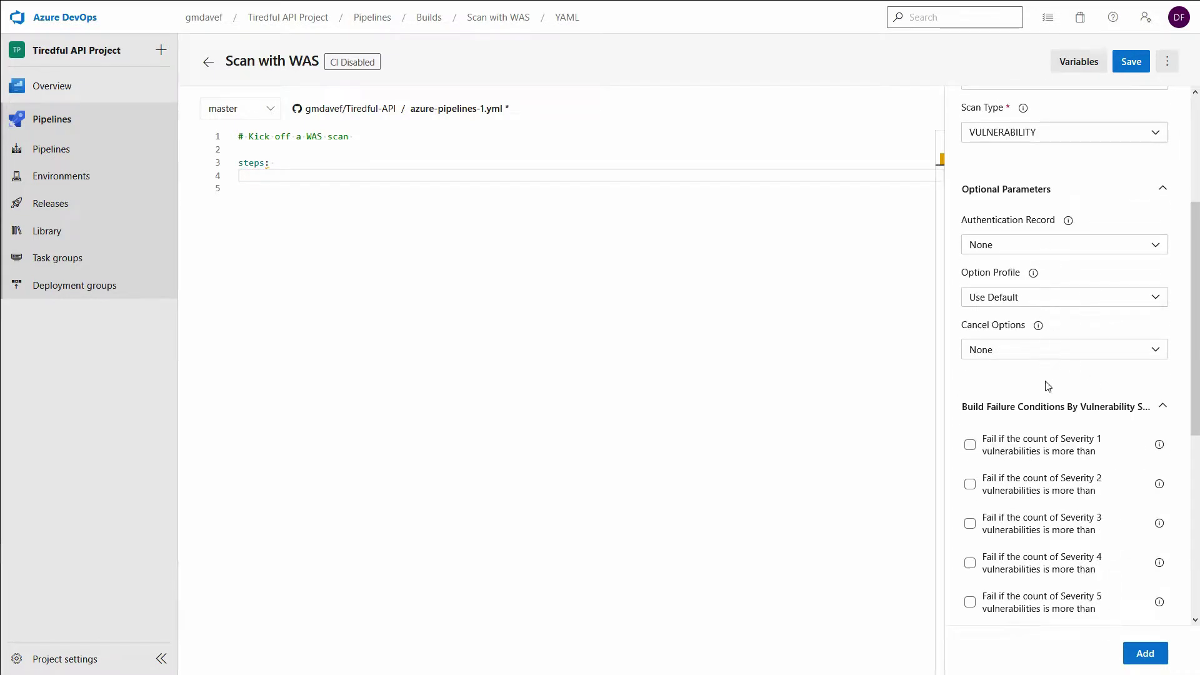
scroll(1036, 370, "down", 2)
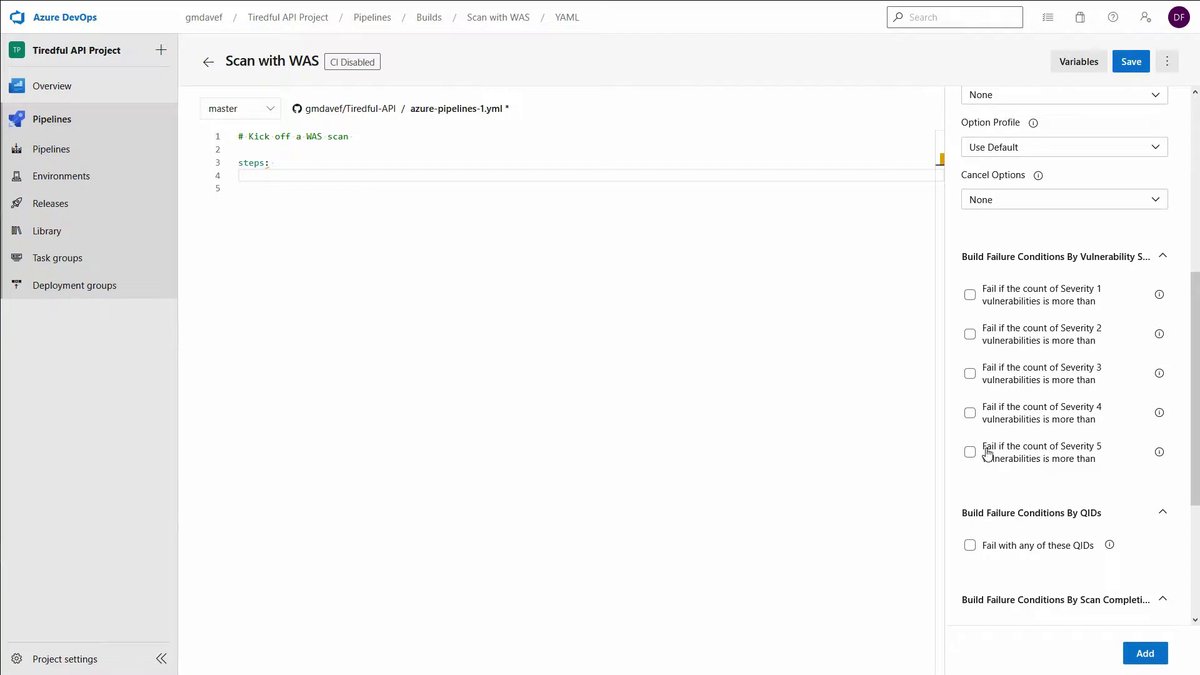
left_click(971, 416)
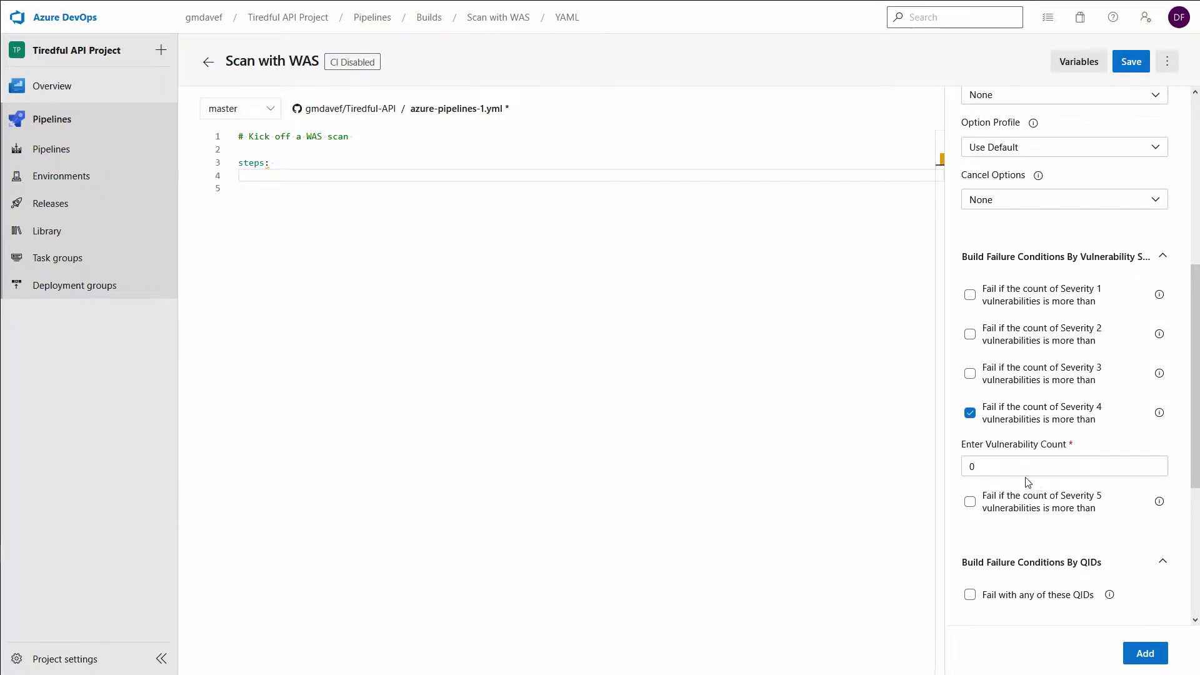
left_click(969, 501)
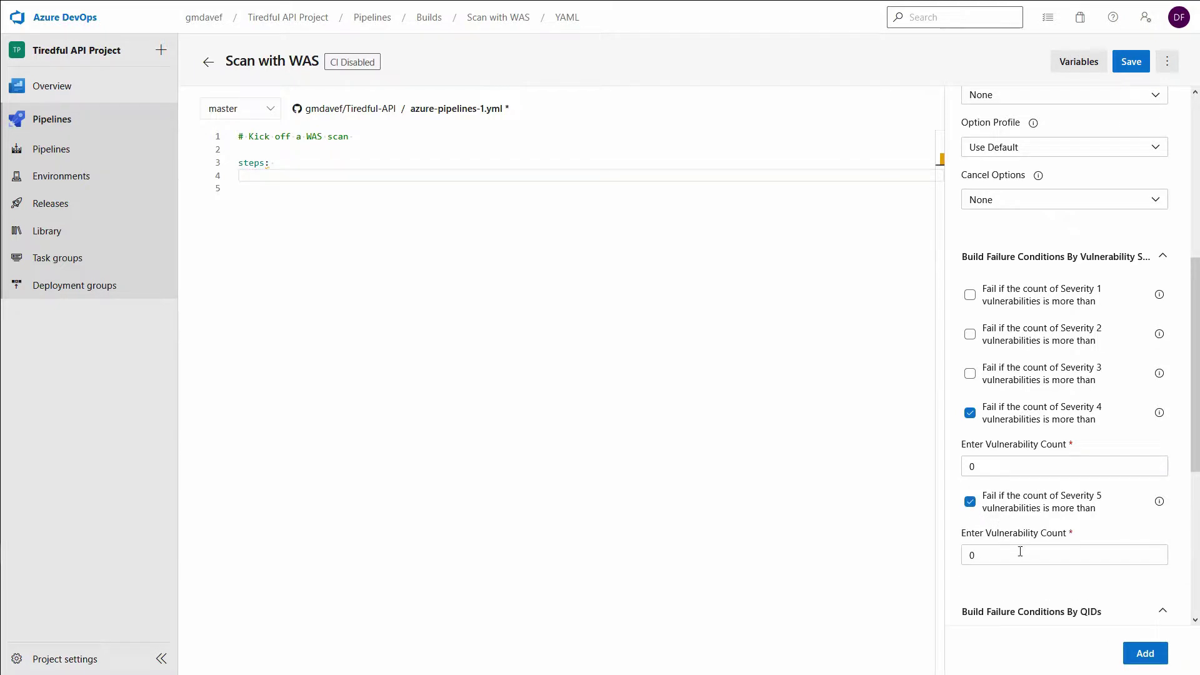
scroll(1018, 557, "down", 1)
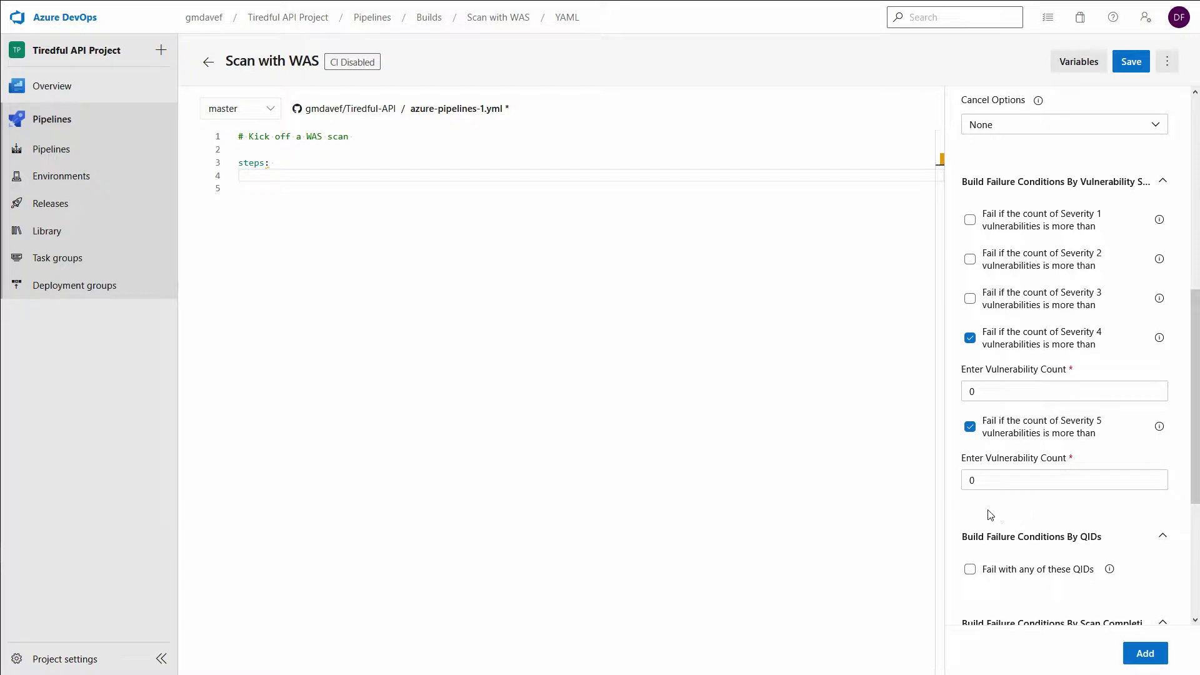
scroll(991, 514, "down", 1)
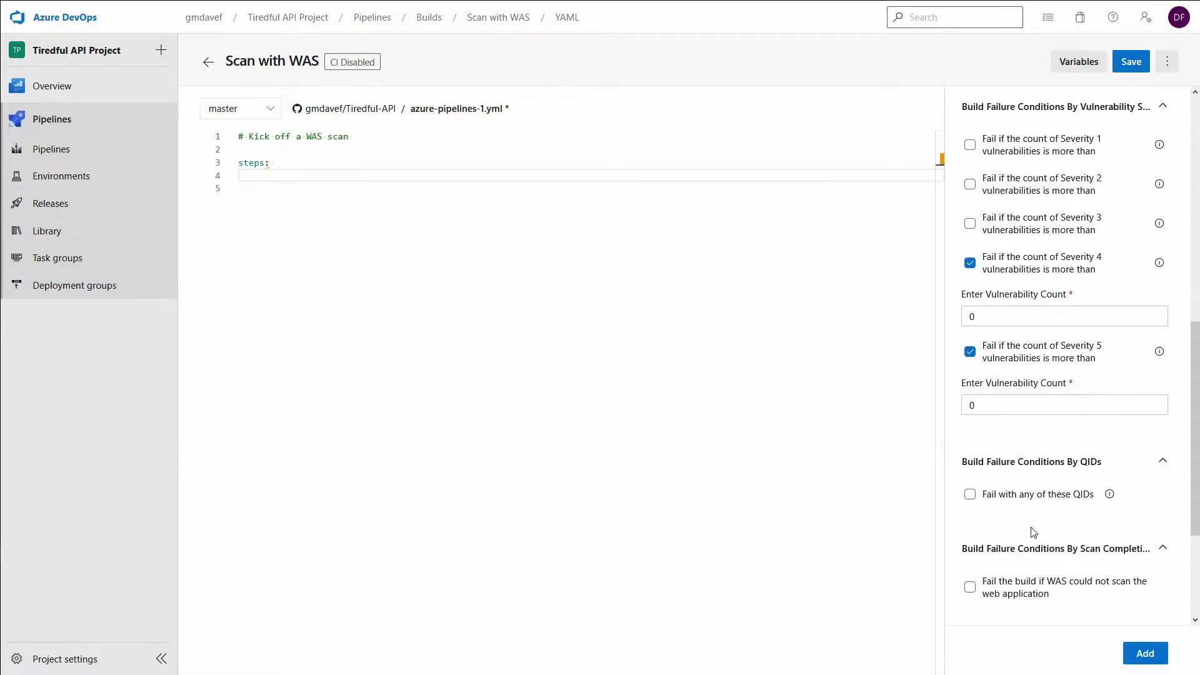
Step: Also fail on QID 150022 or if WAS cannot scan, then add the task to the YAML
left_click(970, 495)
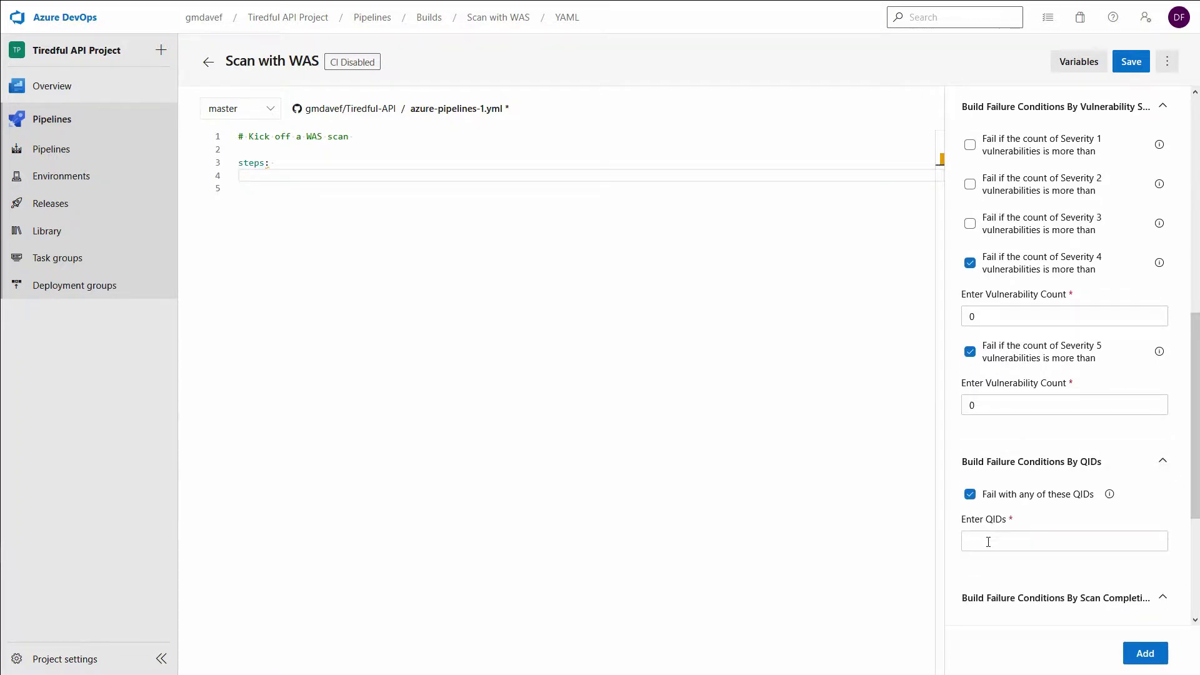
left_click(1007, 542)
type("150022")
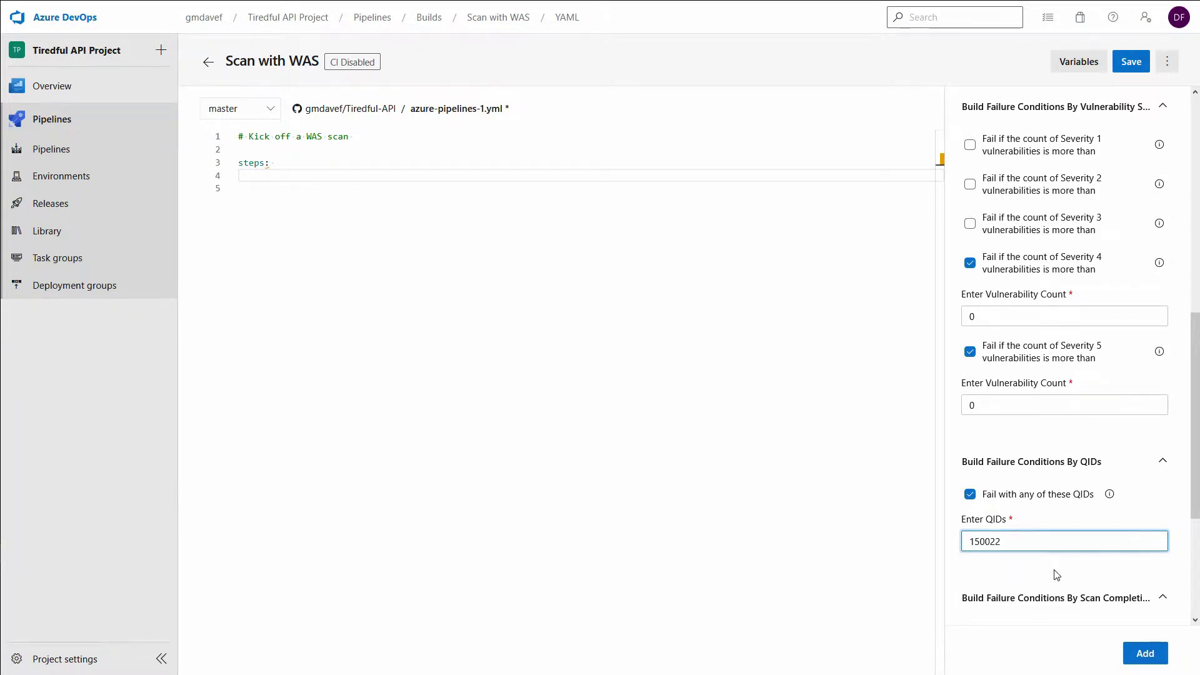
scroll(1054, 570, "down", 1)
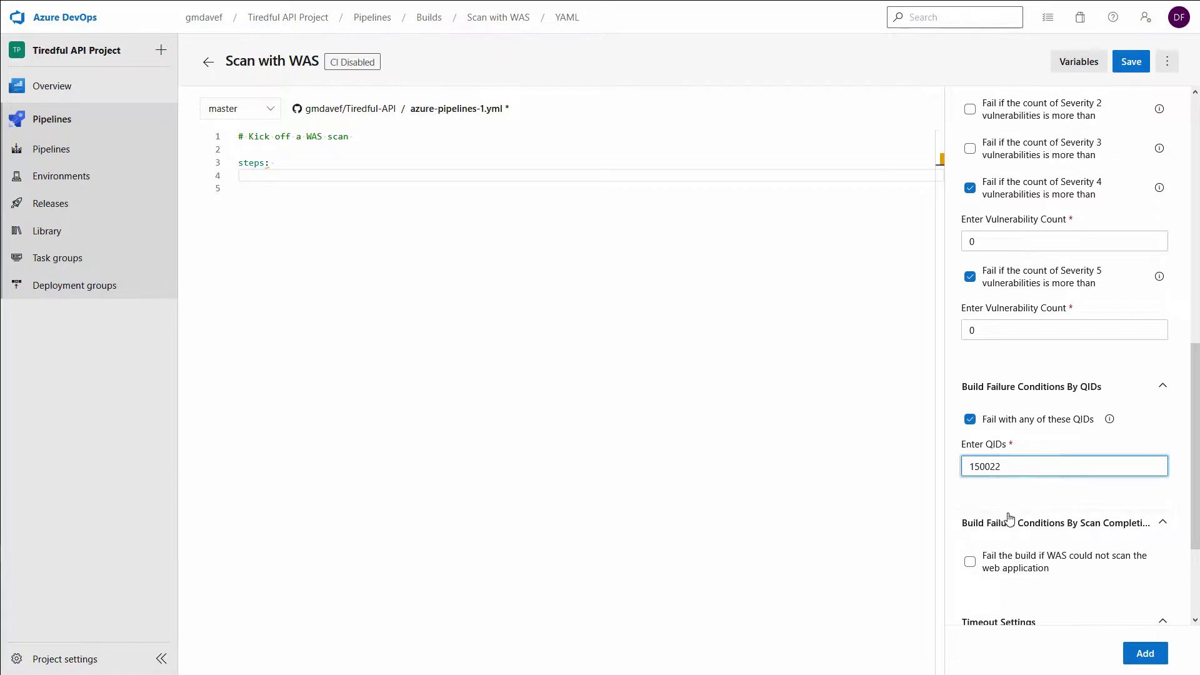
left_click(970, 562)
scroll(996, 581, "down", 2)
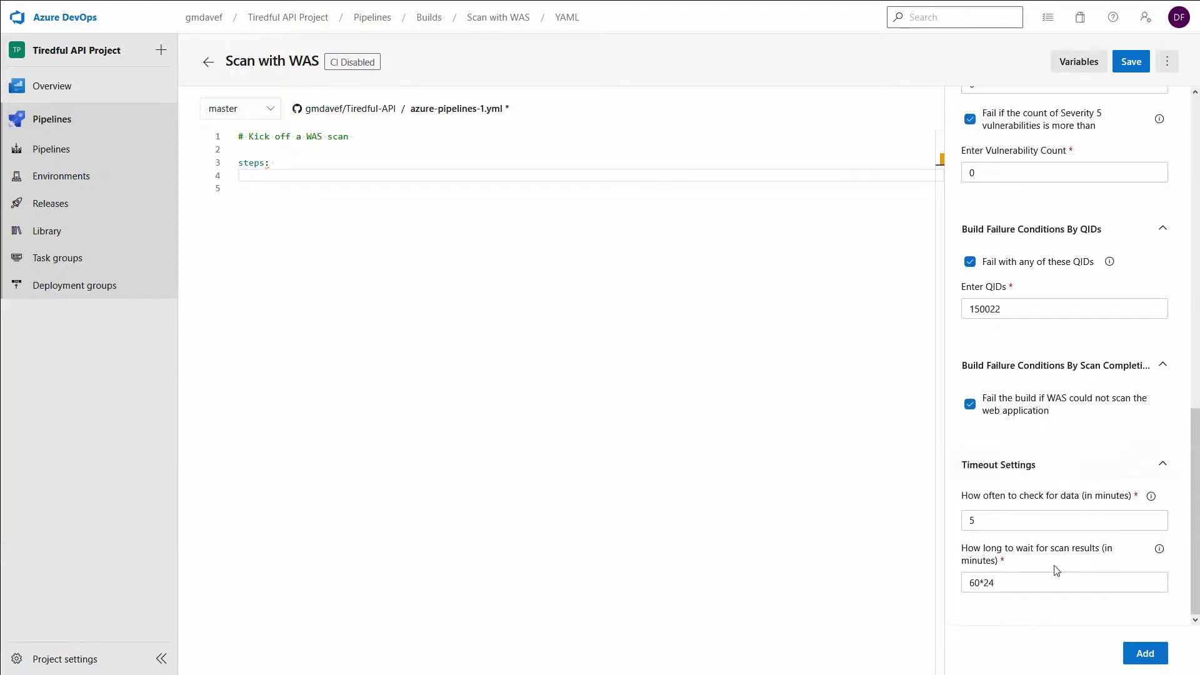
left_click(1147, 655)
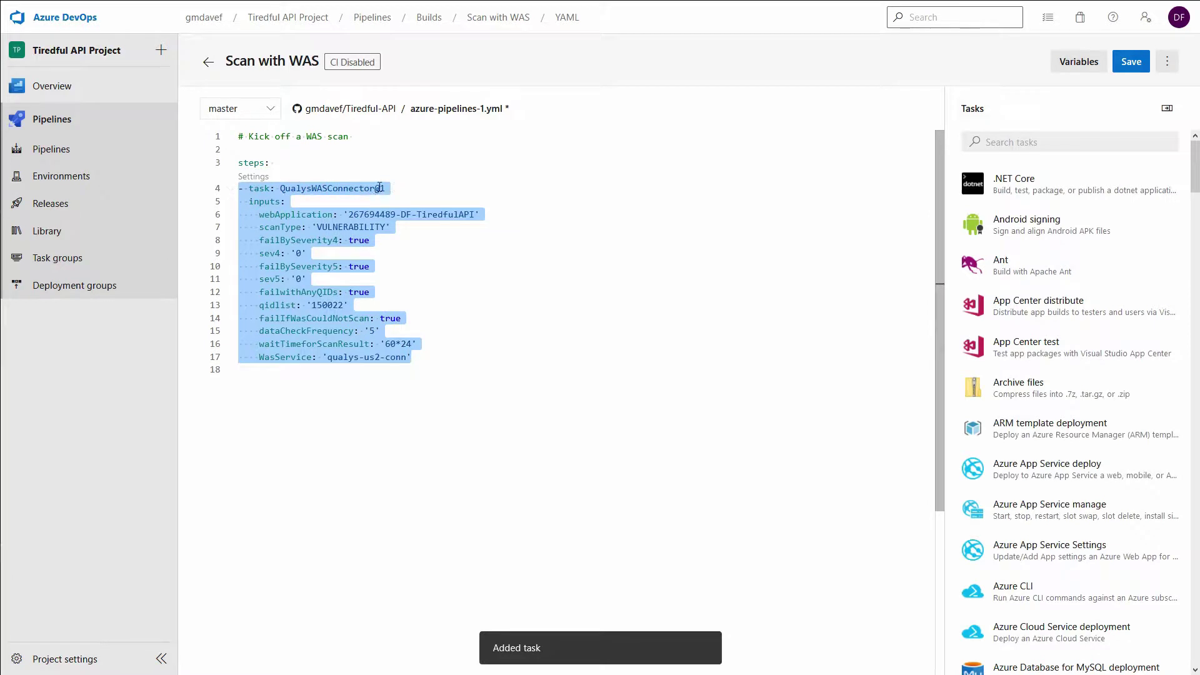
Step: Add displayName 'Qualys WAS scan' to the QualysWASConnector@1 task and save the YAML
left_click(413, 190)
key("Return")
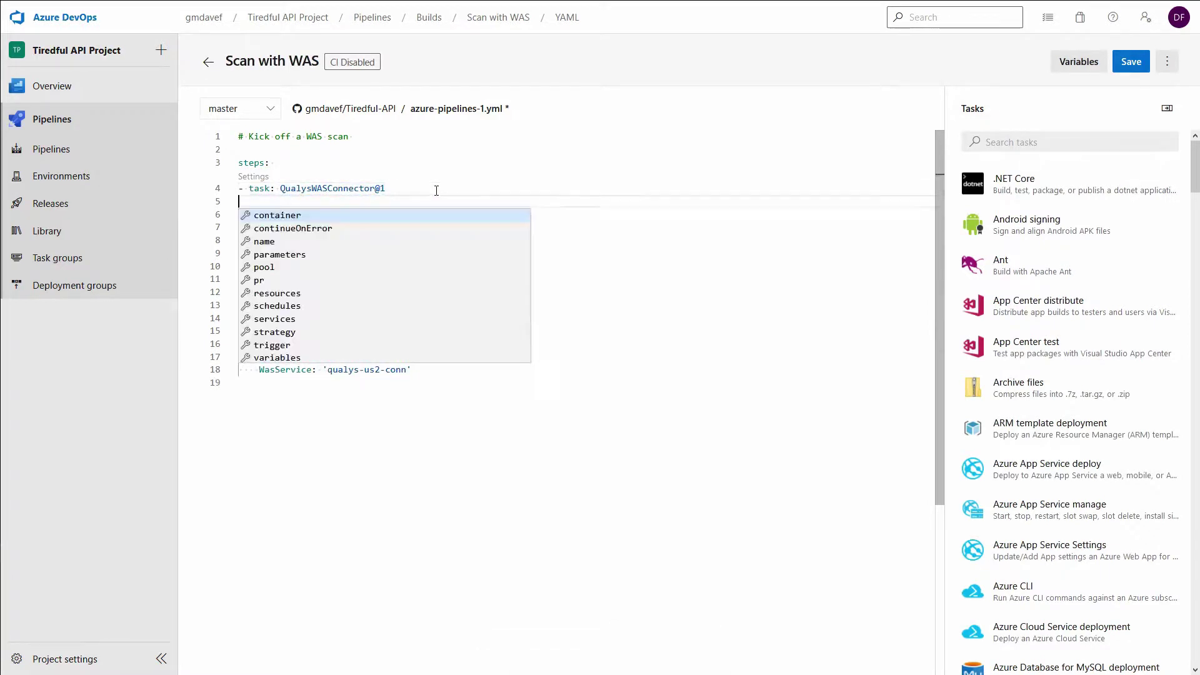
key("Escape")
type("dis")
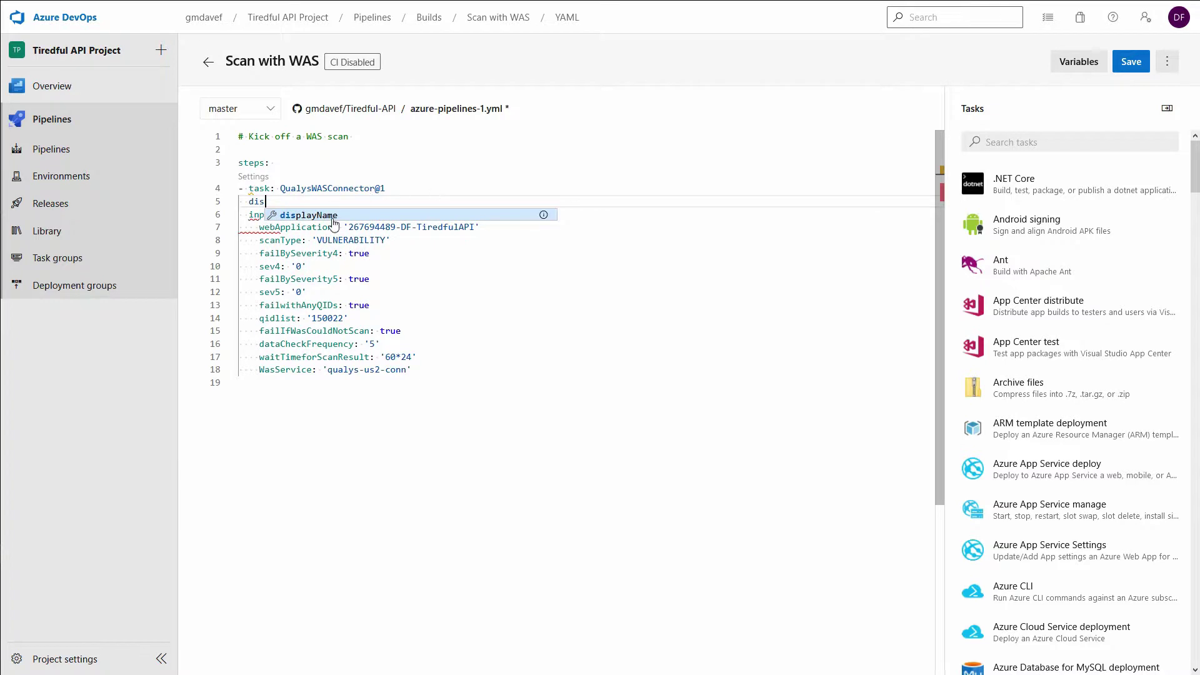
left_click(369, 213)
type("\"")
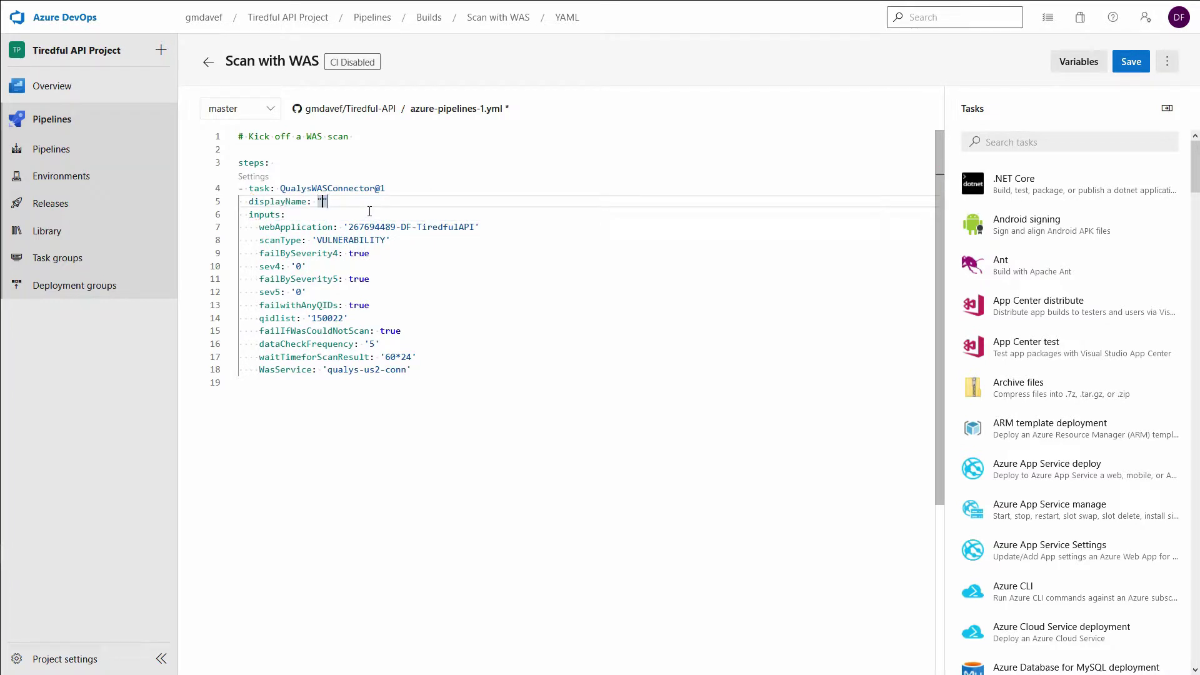
type("Qualys WAS scan")
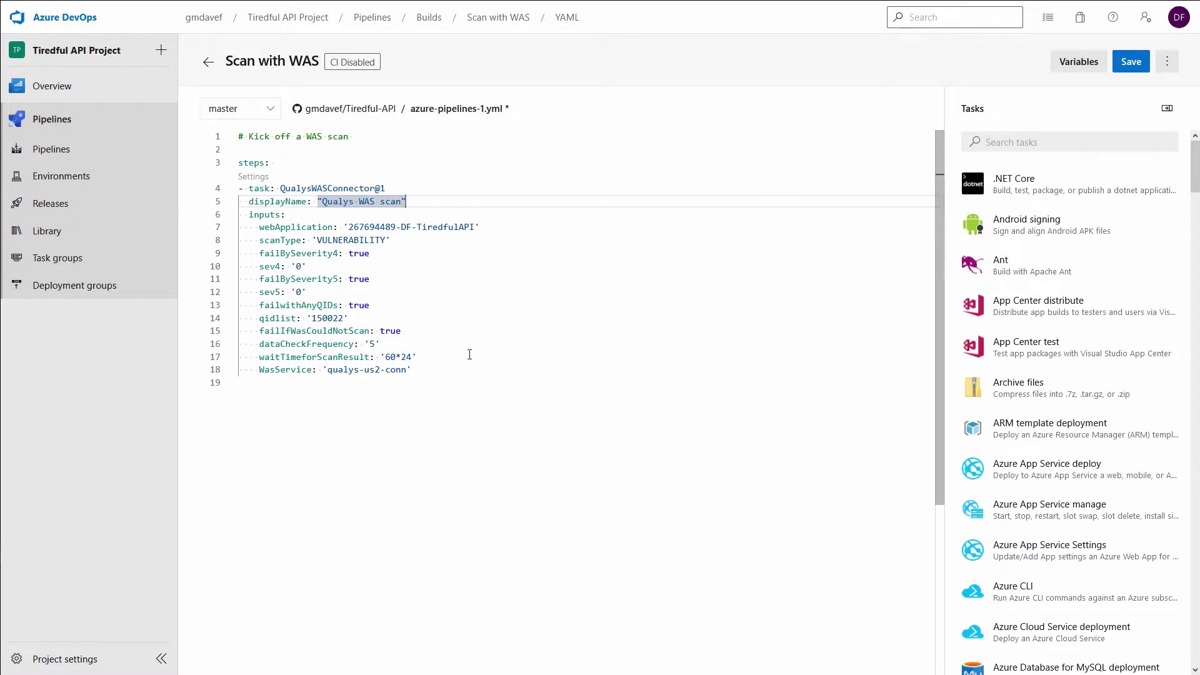
left_click(1132, 61)
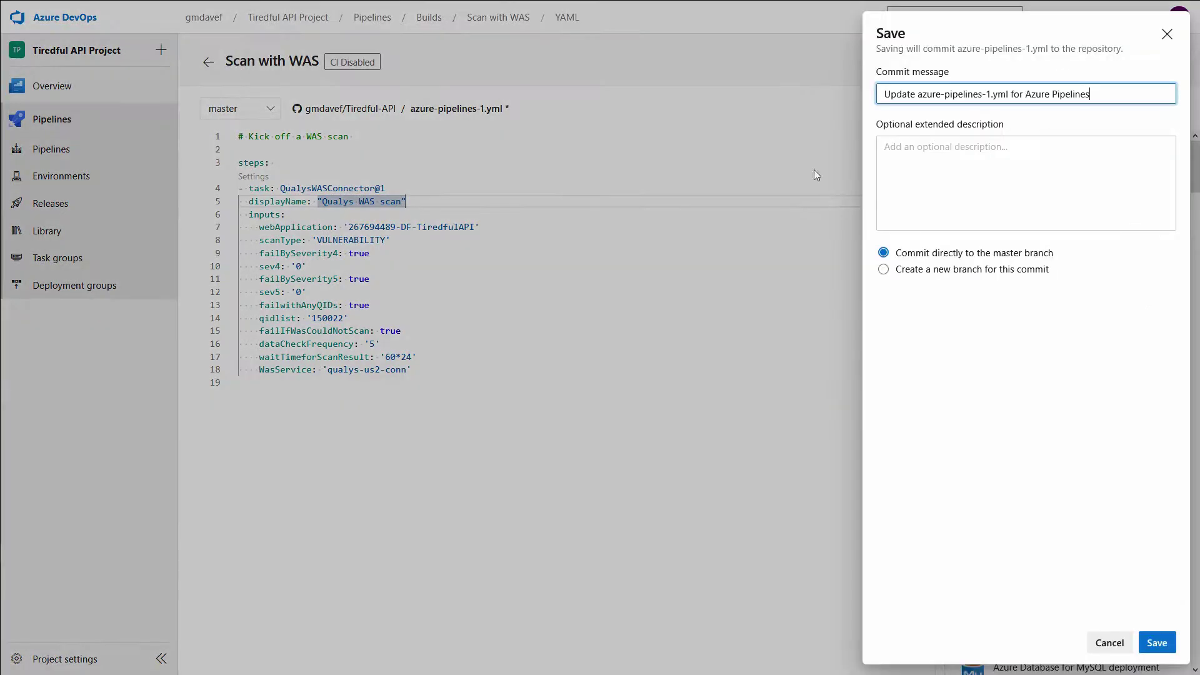
Step: Commit the YAML change to master and run the Scan with WAS pipeline
left_click(1157, 643)
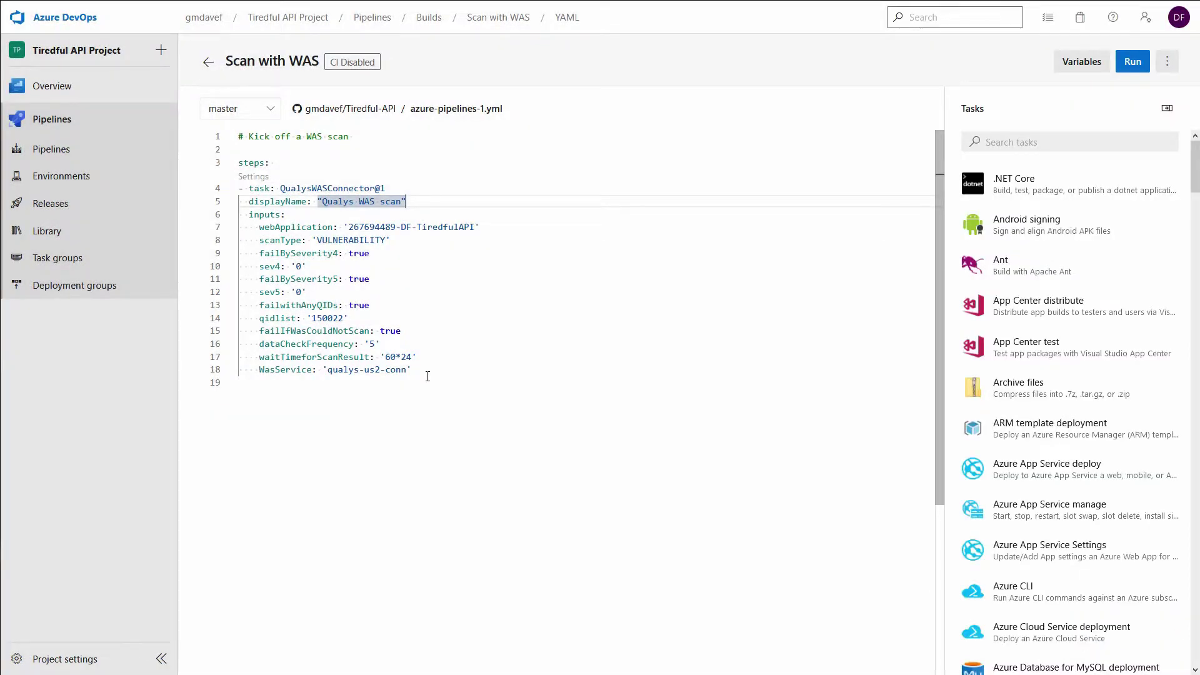
left_click(1132, 62)
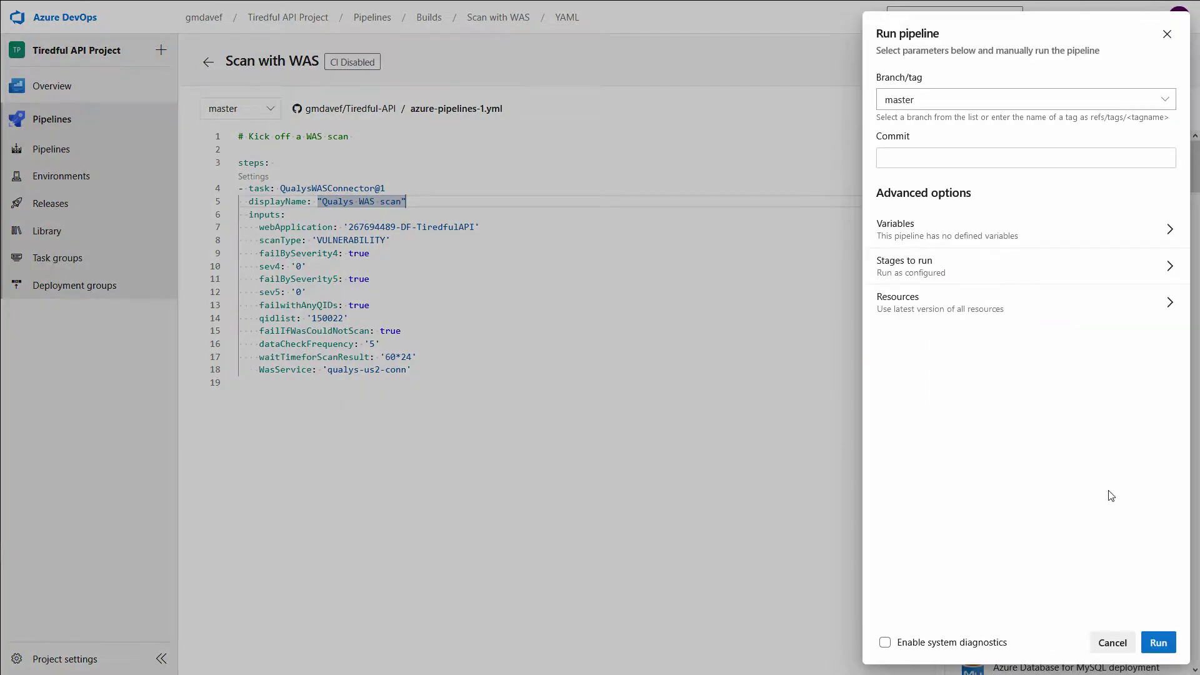
left_click(1160, 643)
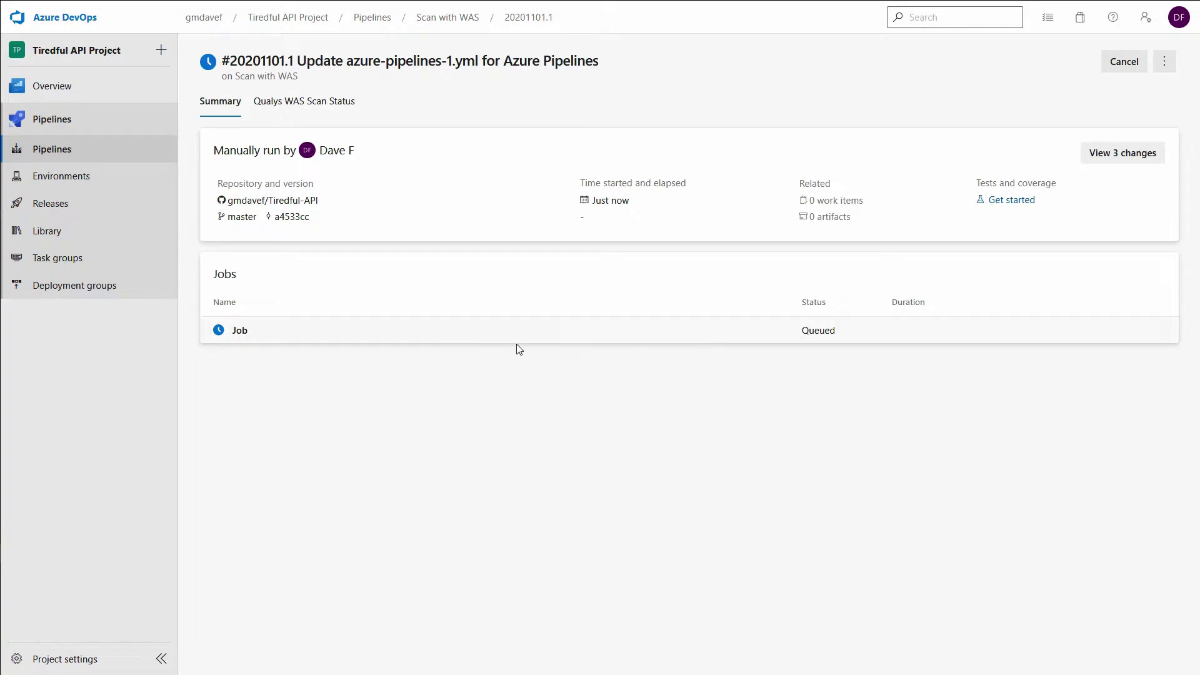
Step: Open the running job's log and locate the launched scan ID 22328123
left_click(649, 337)
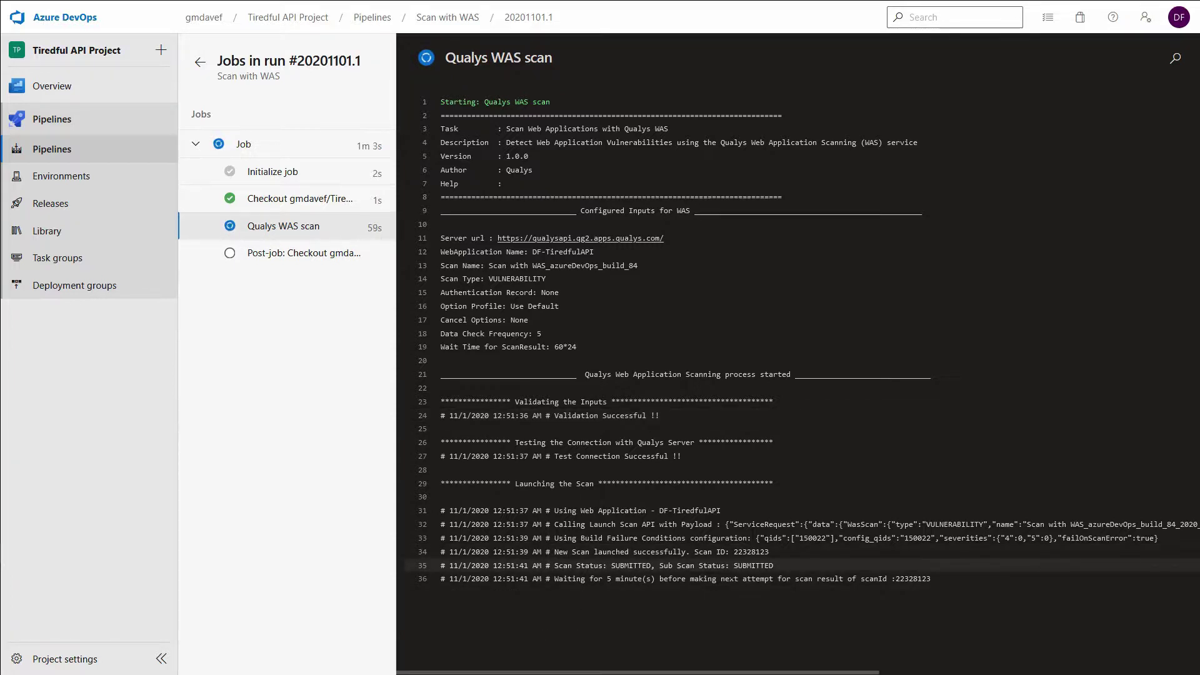
double_click(751, 552)
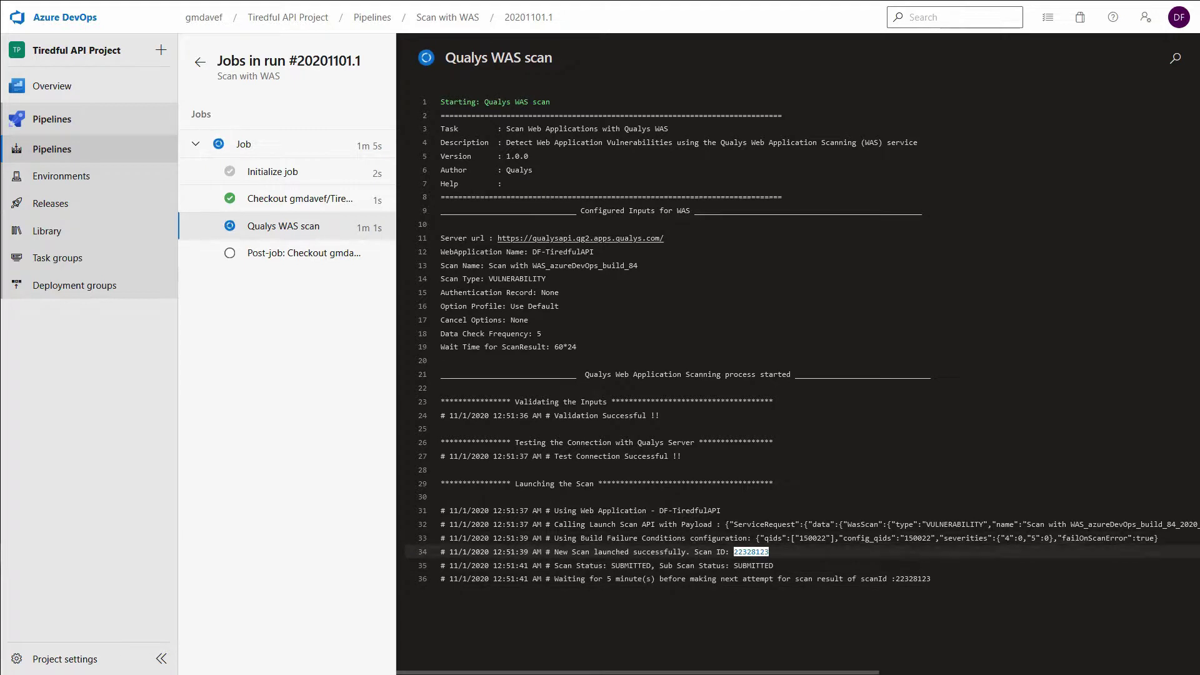
left_click(819, 554)
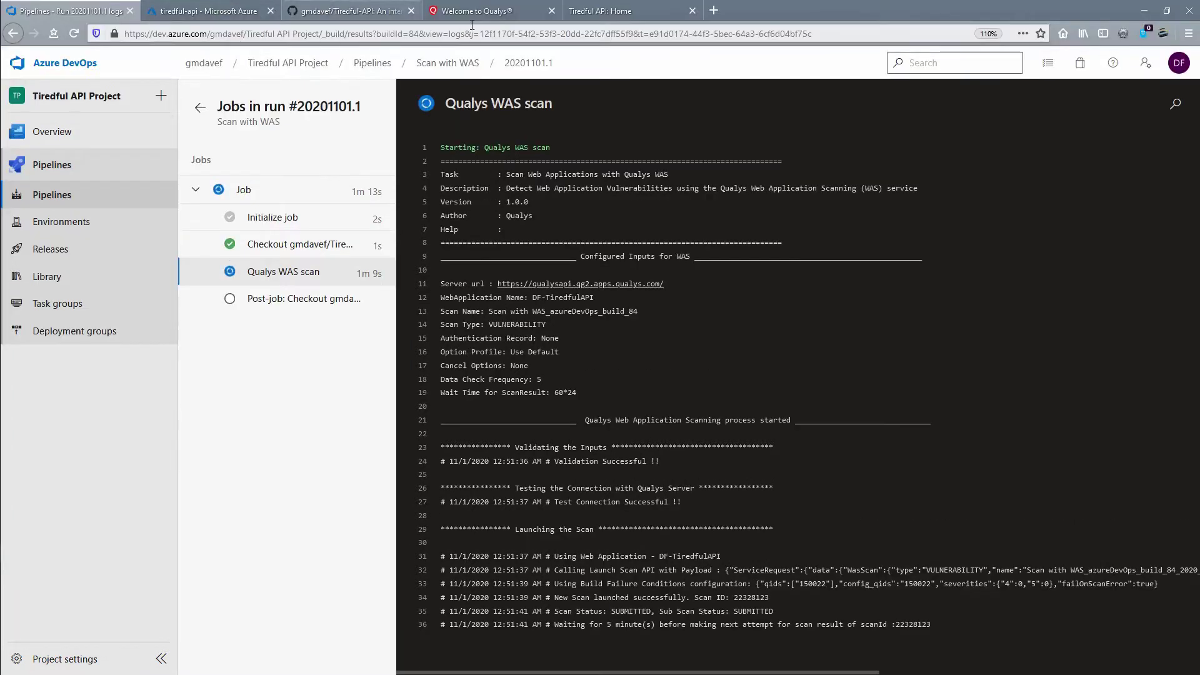
left_click(496, 10)
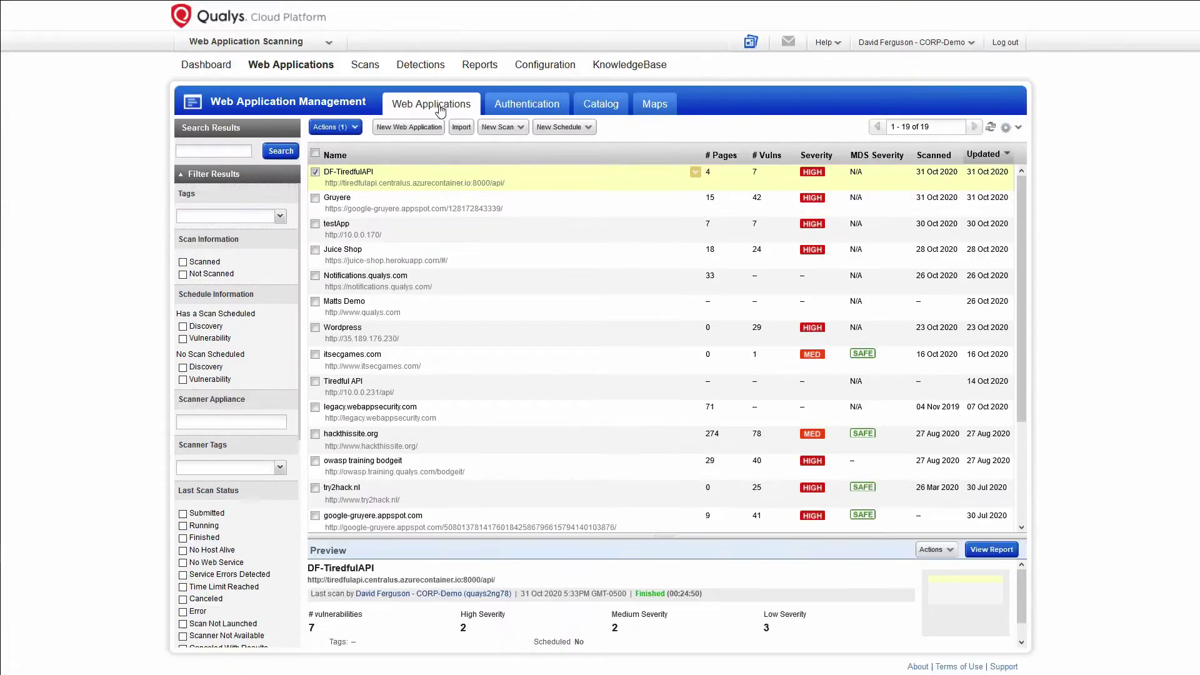
left_click(366, 68)
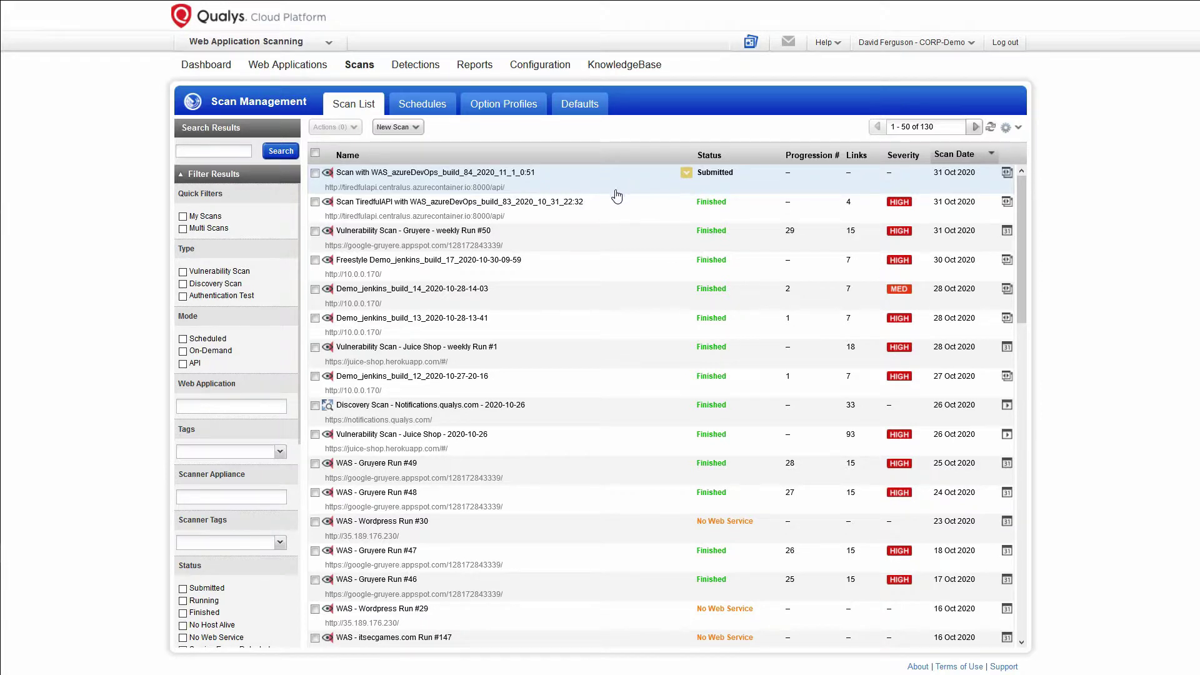
mouse_move(67, 13)
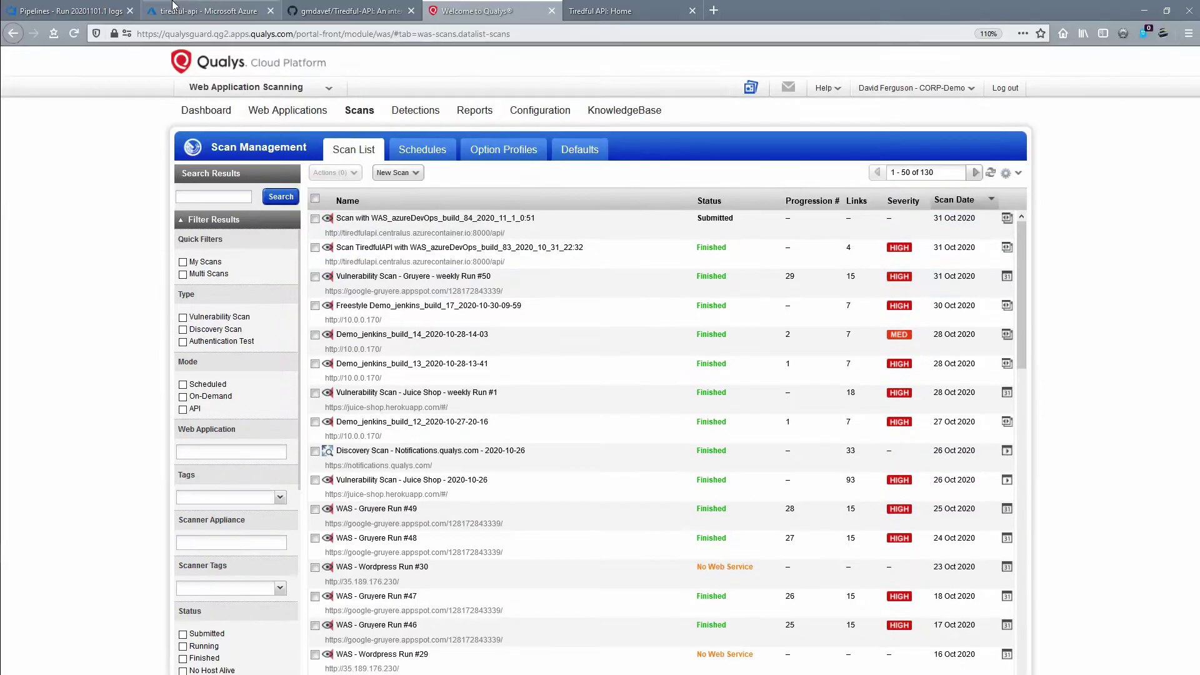
left_click(78, 12)
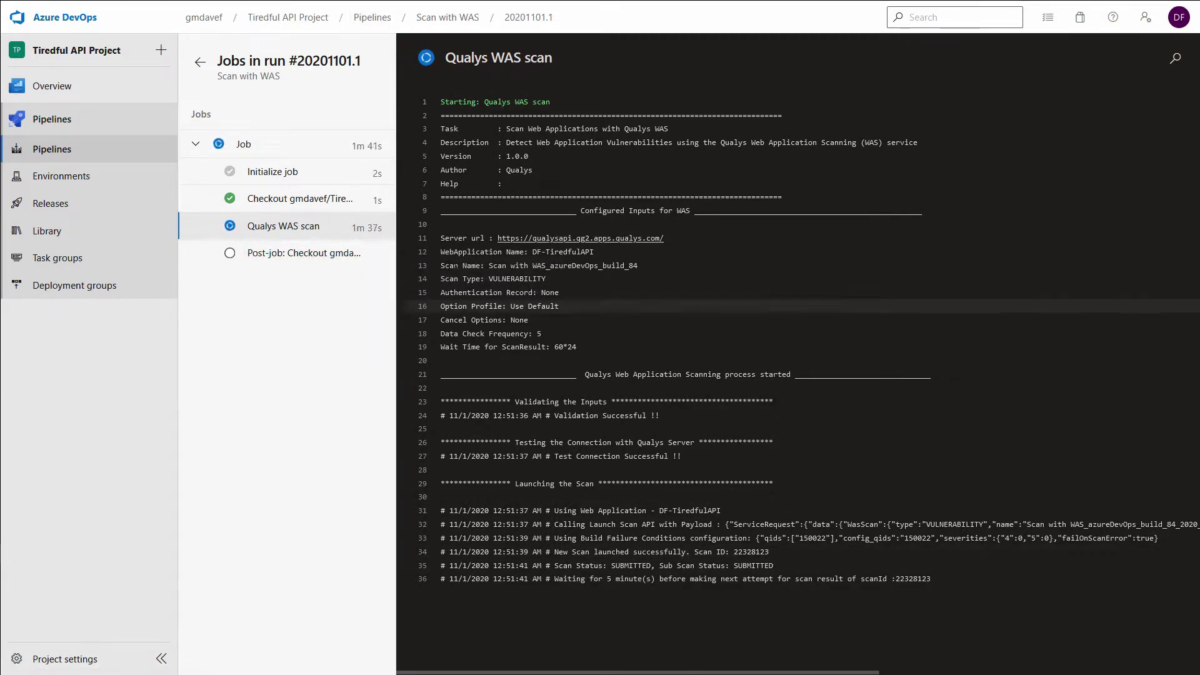
Step: Navigate from Pipelines to Scan with WAS and open failed run #20201031.6
left_click(377, 19)
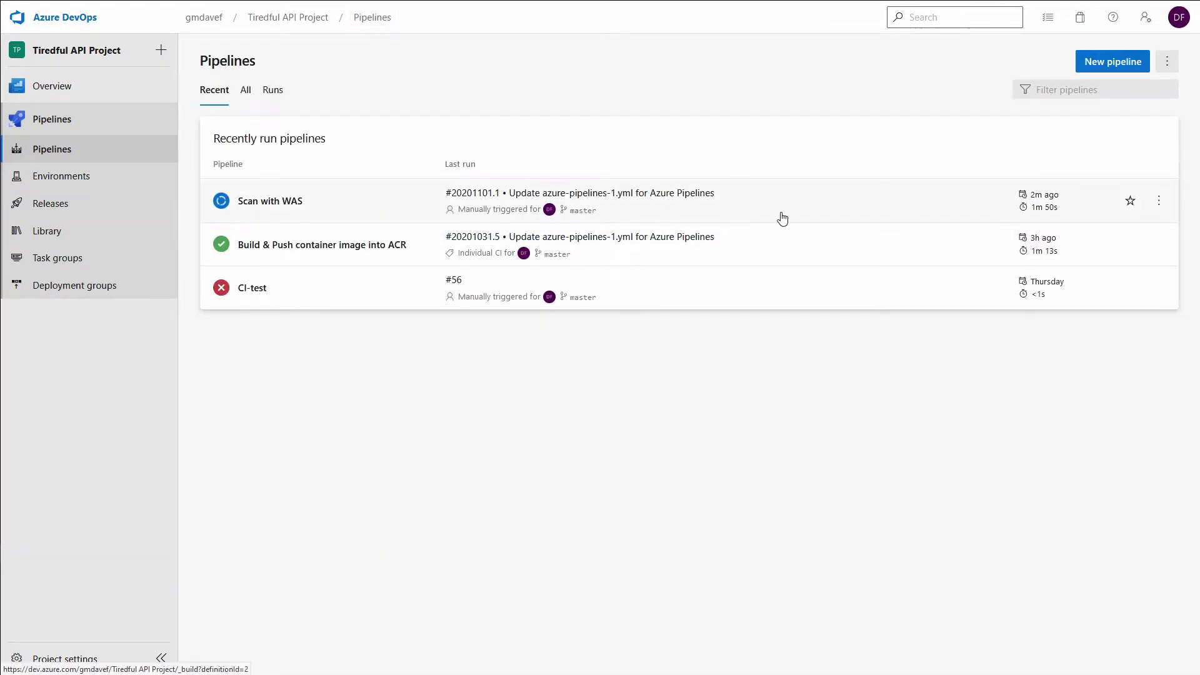
left_click(782, 219)
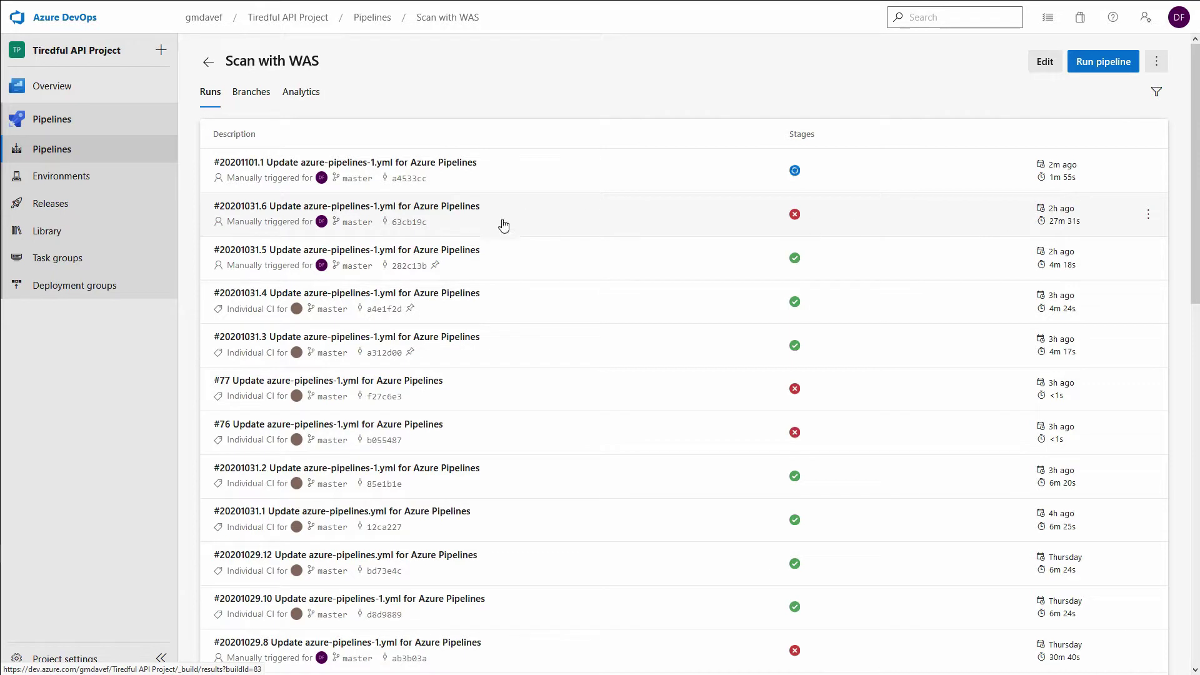
left_click(523, 228)
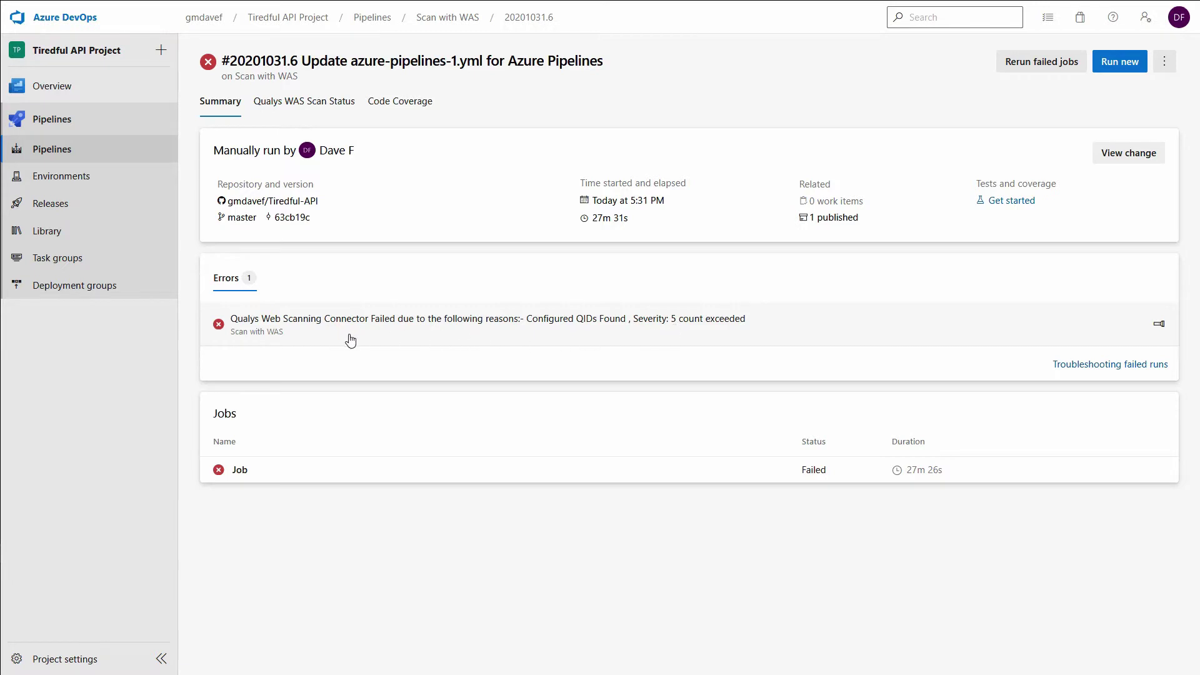
Step: View the Qualys WAS Scan Status tab of run #20201031.6
left_click(296, 103)
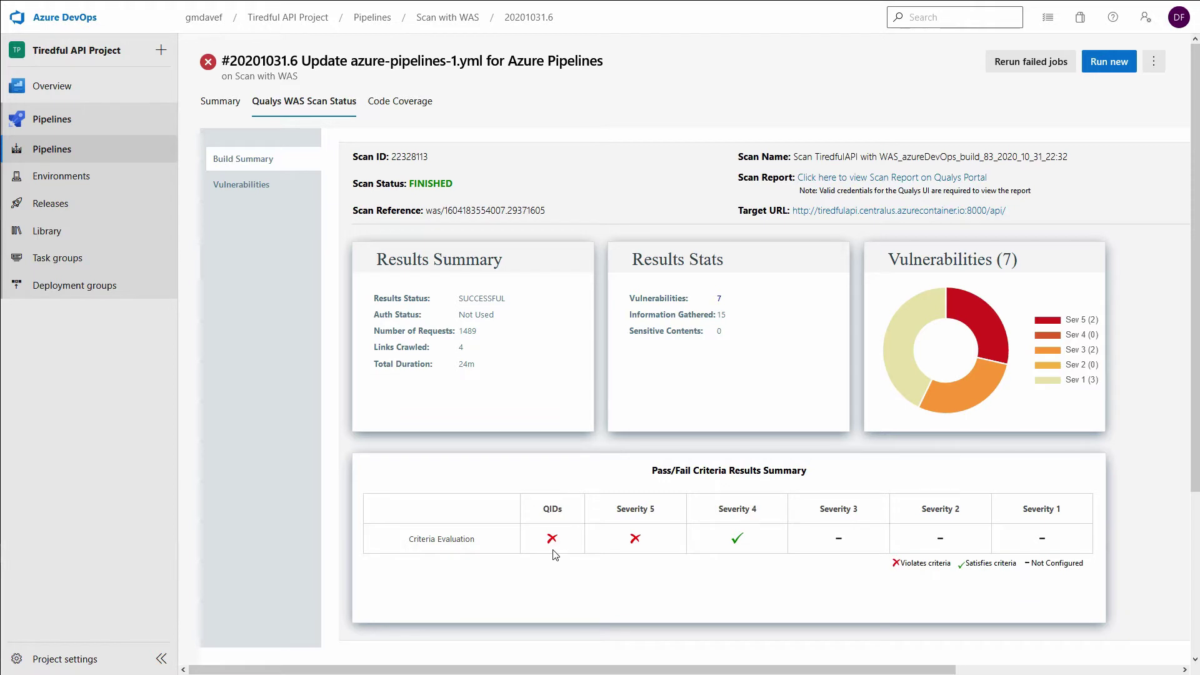
Step: List the seven vulnerabilities, highlight QID 150022, then return to the Summary tab
left_click(254, 186)
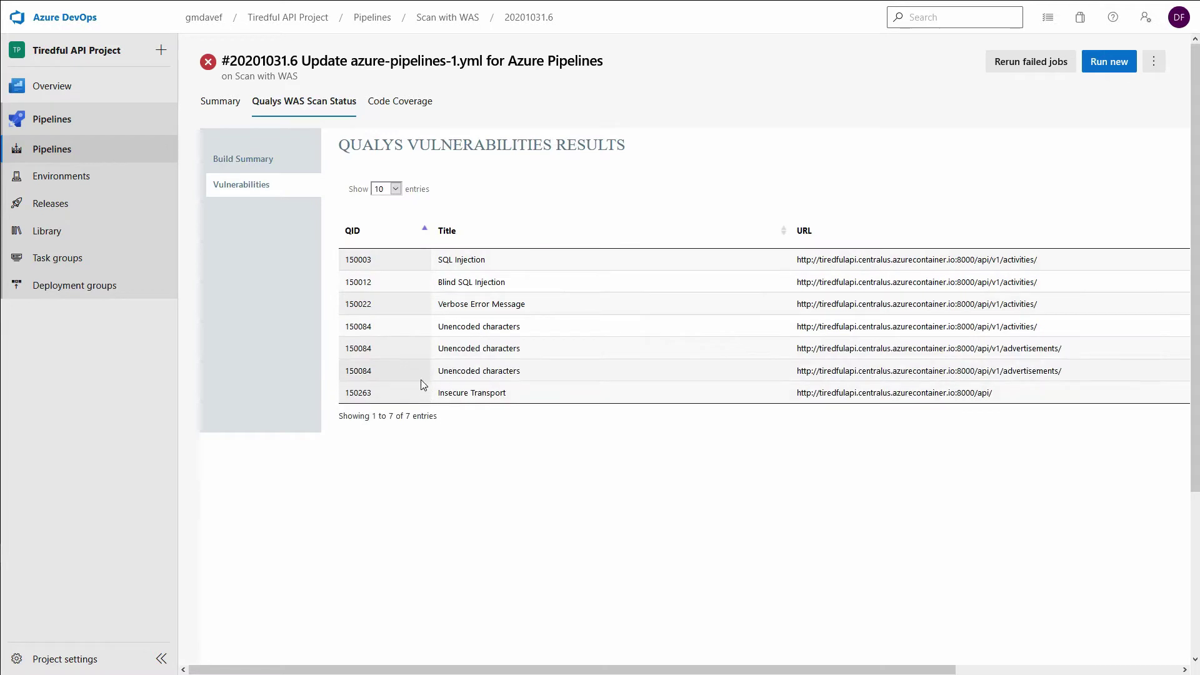
left_click_drag(343, 305, 380, 311)
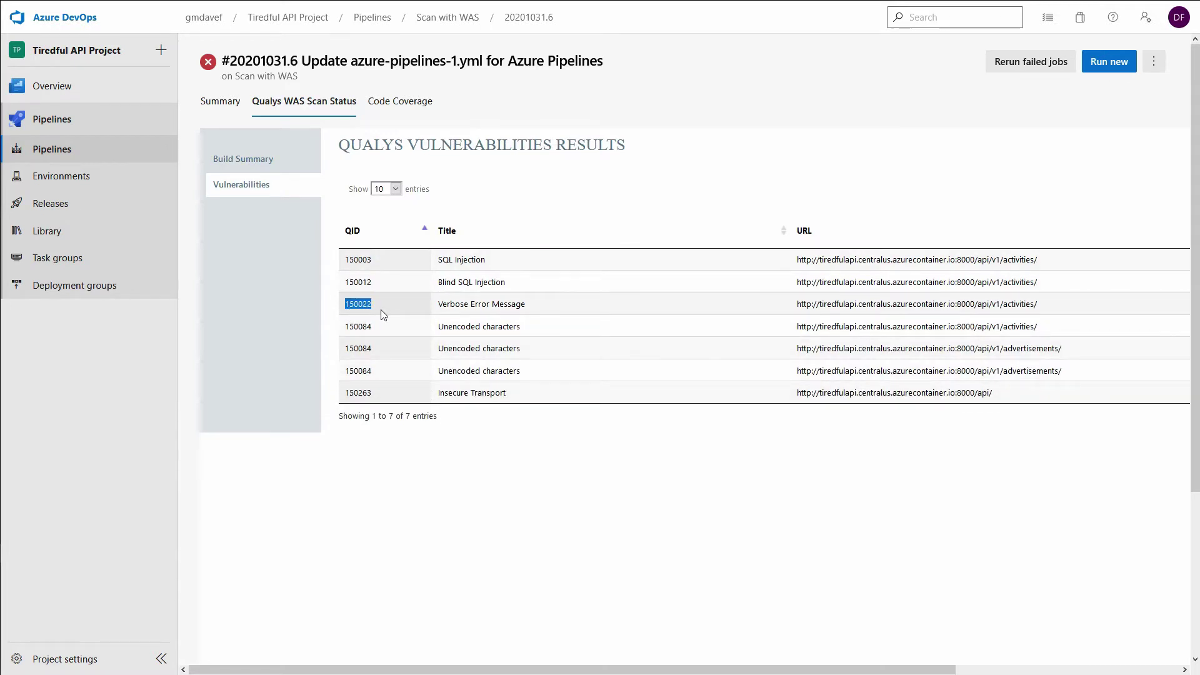
left_click(560, 306)
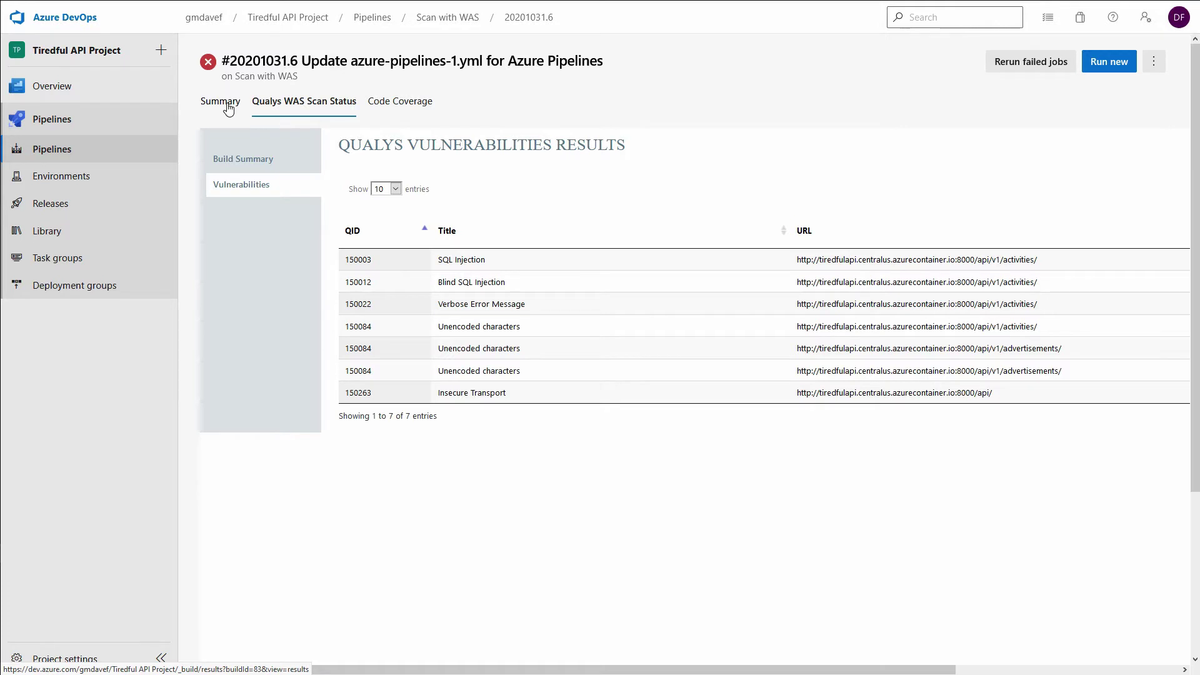
left_click(228, 109)
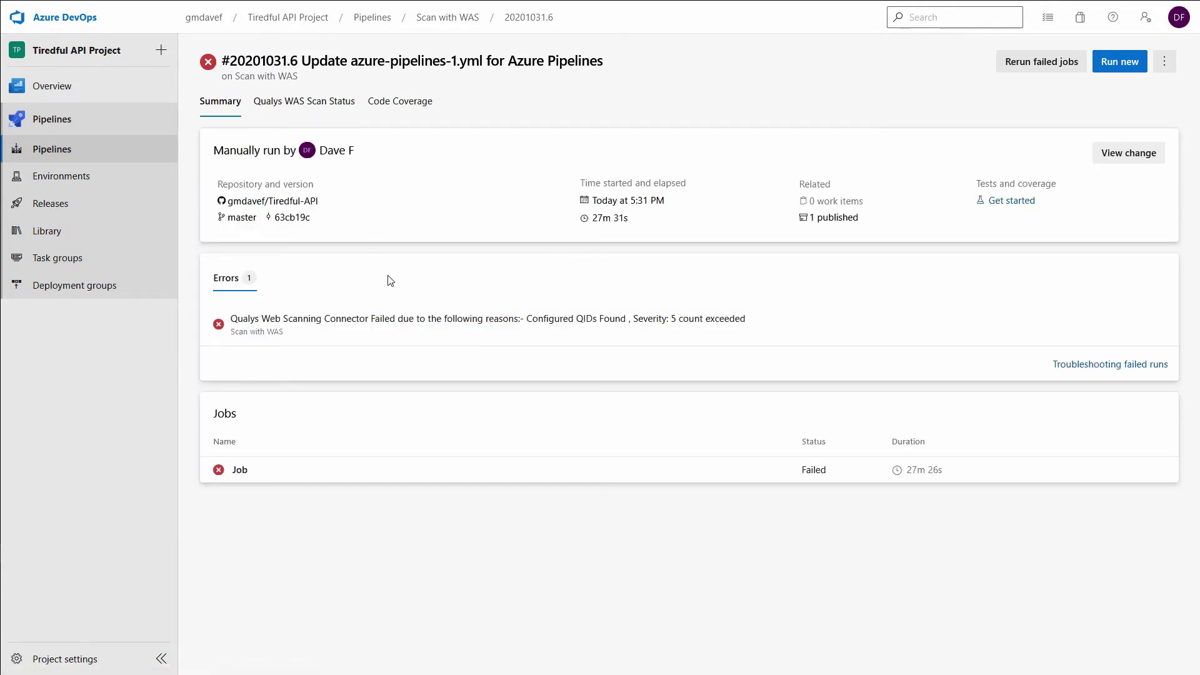